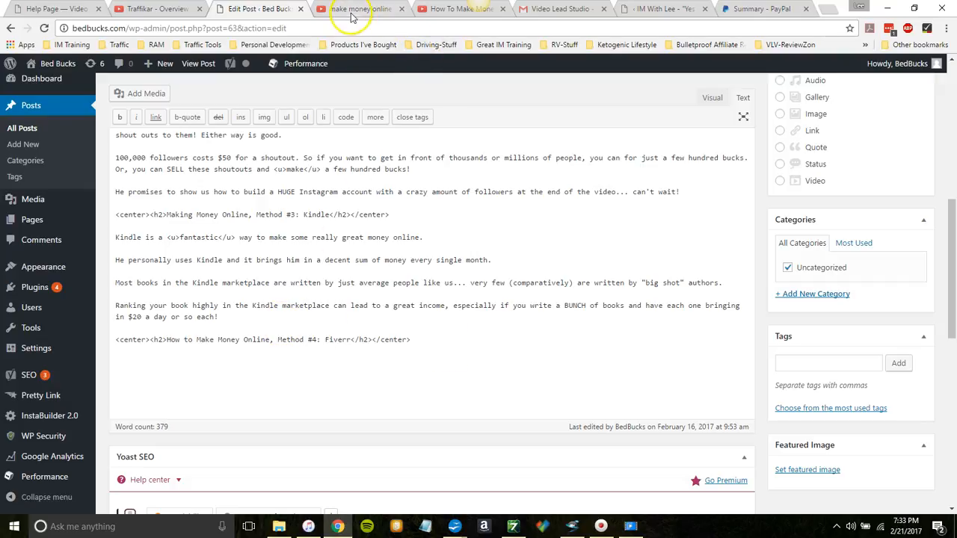
Step: Resume the YouTube video "How To Make Money Online - A Beginner's Guide" and return to the WordPress post editor
left_click(444, 8)
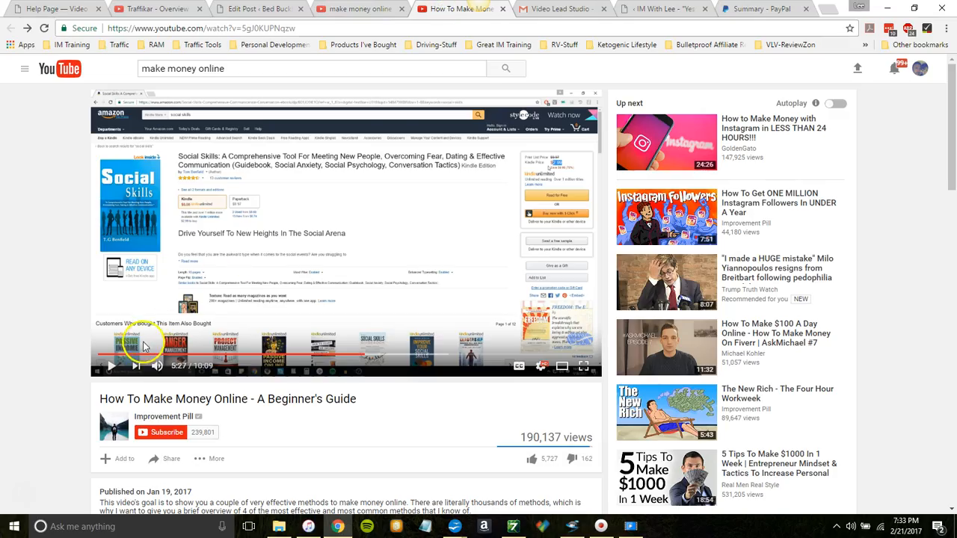
left_click(111, 366)
left_click(266, 10)
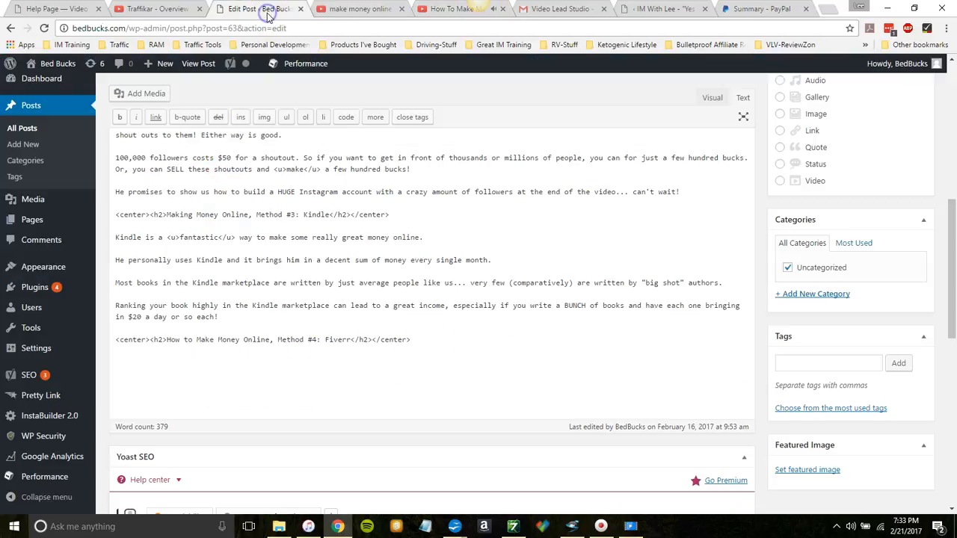
Step: Append "Imagine just having one book that earns you $2 per day... and then creating 99 more that do the same!" to the Kindle ranking paragraph
left_click(227, 315)
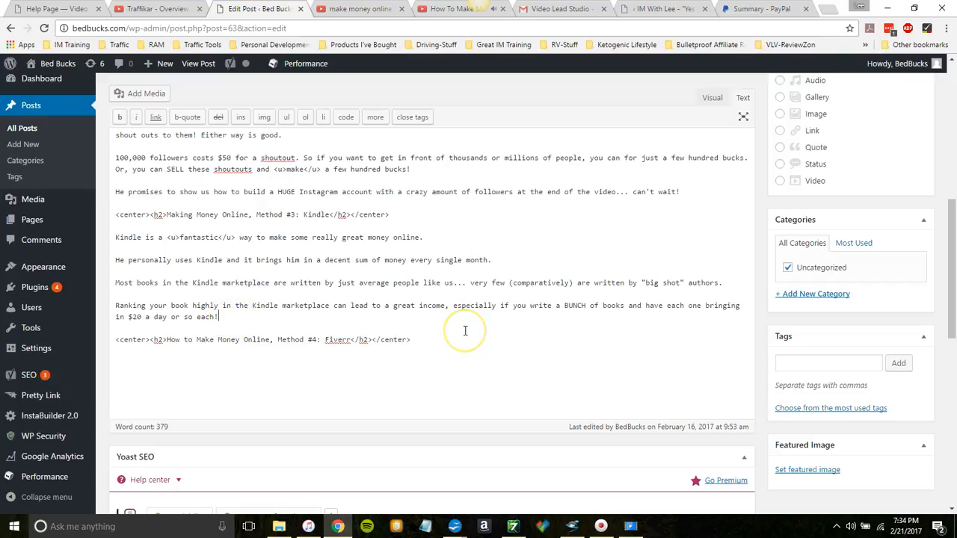
type("Imagine just having one book t")
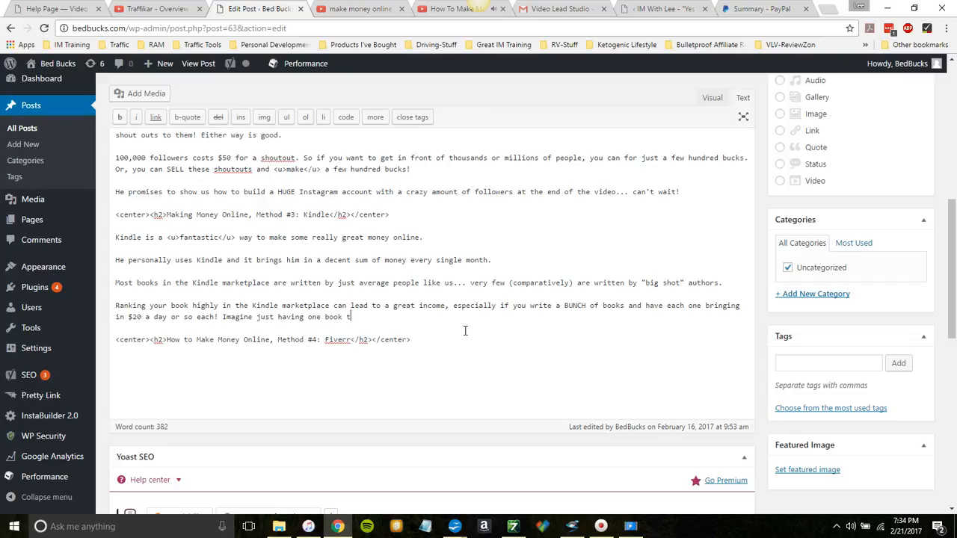
type("hat earns you ")
type("$2")
type(" per day... and then creating 88")
key("BackSpace")
key("BackSpace")
type("99 more")
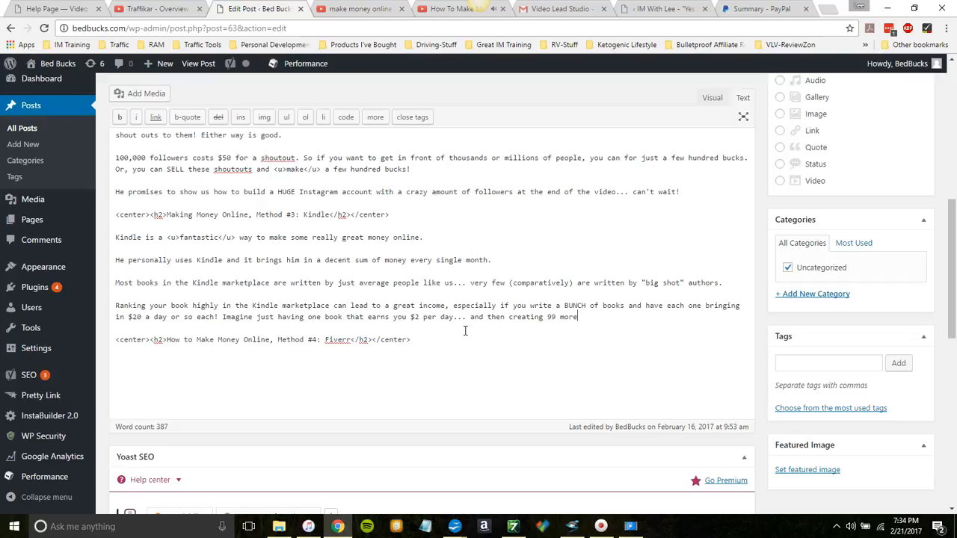
type(" that do the same!")
Step: Add the Kindle paragraph "This is very much a volume strategy, so be patient with yourself and begin with the big picture in mind."
key("Return")
key("Return")
type("This is")
key("BackSpace")
key("BackSpace")
key("BackSpace")
key("BackSpace")
key("BackSpace")
key("BackSpace")
key("BackSpace")
type("This is very much a volume strategy, so be patient with yourself and ")
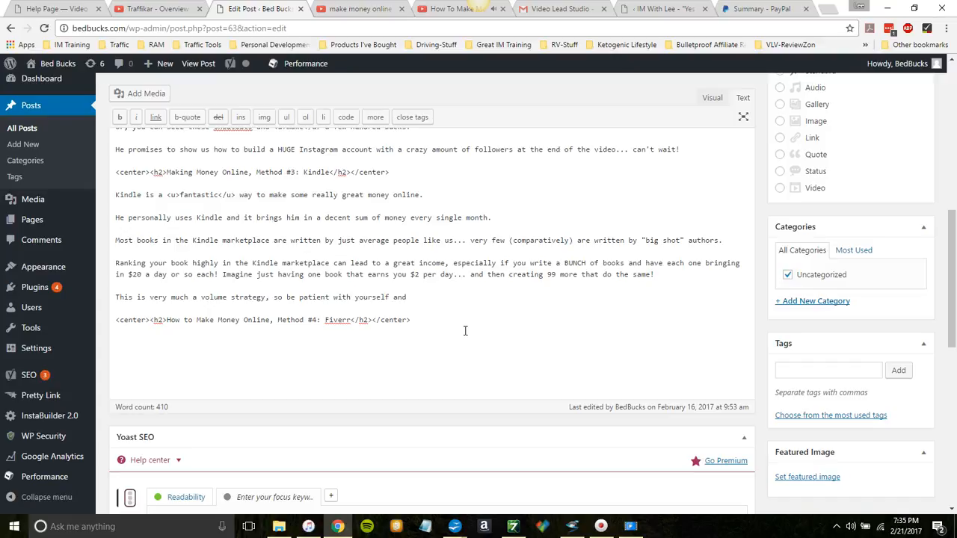
type("begin with the big pu")
type("cture in mind.")
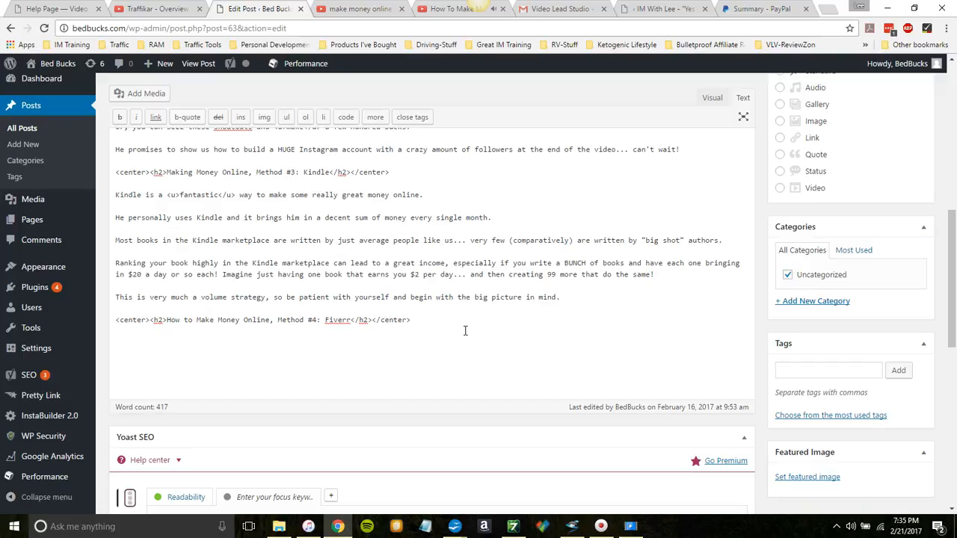
Step: Pause the YouTube video on making money online and return to the WordPress post editor
left_click(448, 9)
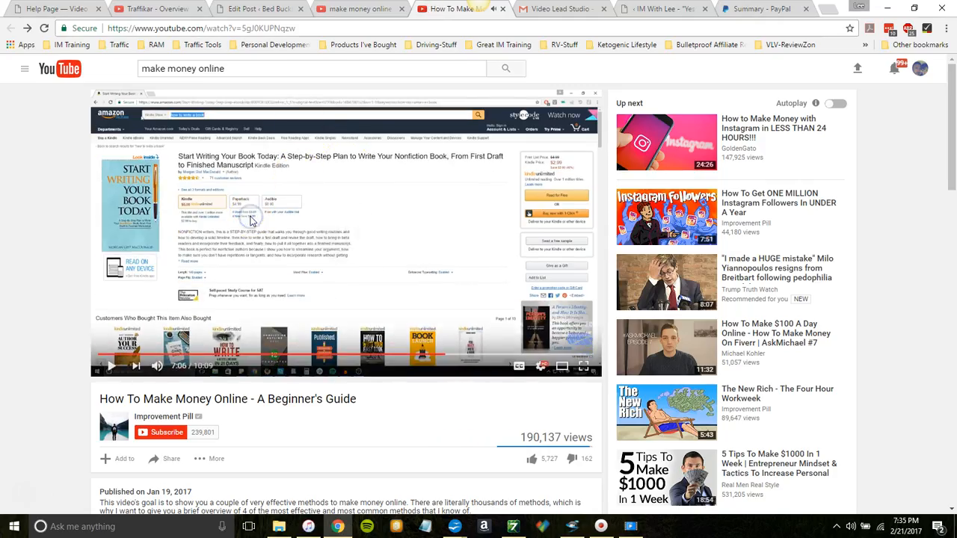
left_click(259, 11)
left_click(363, 102)
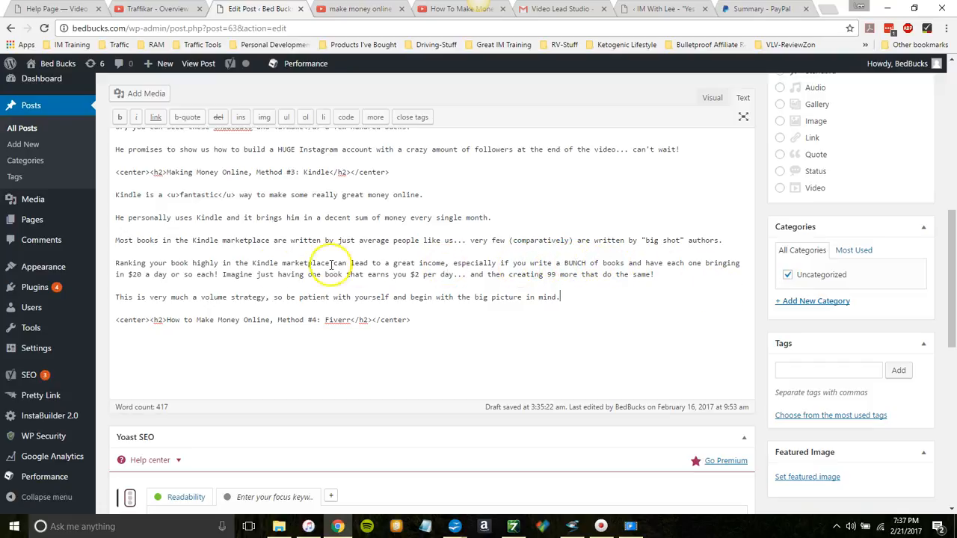
Step: Delete the word "each" before the exclamation mark in the Kindle sentence about bringing in $20 a day
left_click(214, 273)
key("BackSpace")
key("BackSpace")
key("BackSpace")
key("BackSpace")
key("BackSpace")
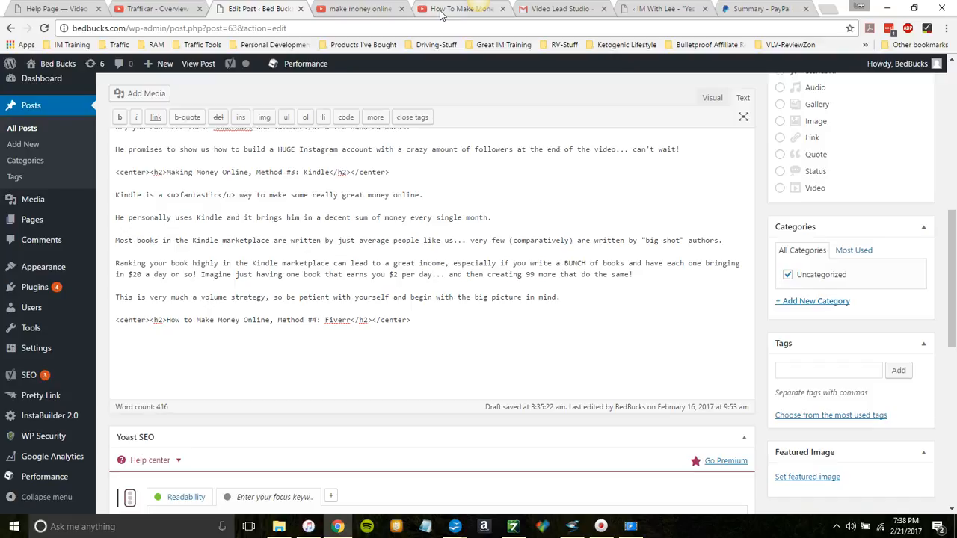
Step: Resume the paused YouTube video for its Fiverr part and switch back to the WordPress post
left_click(455, 12)
left_click(455, 11)
left_click(111, 366)
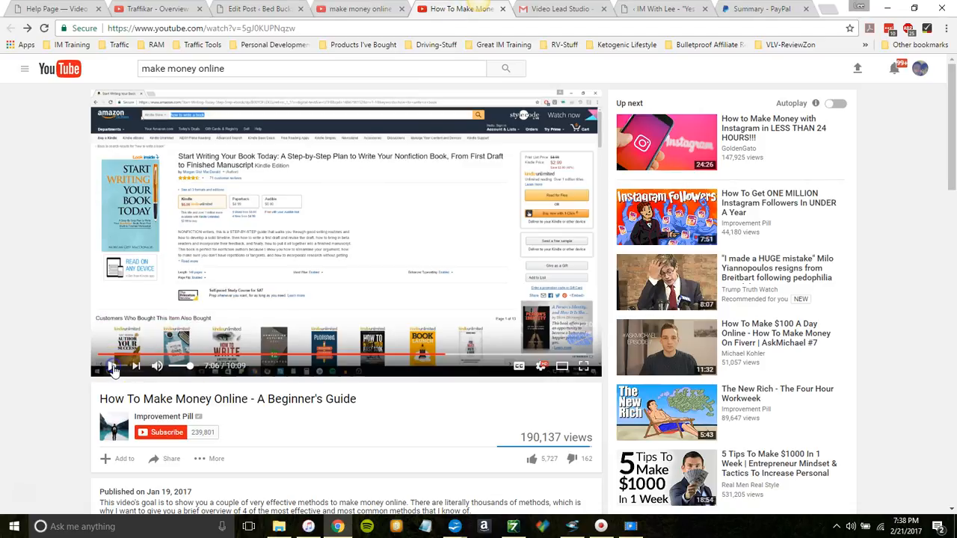
left_click(275, 12)
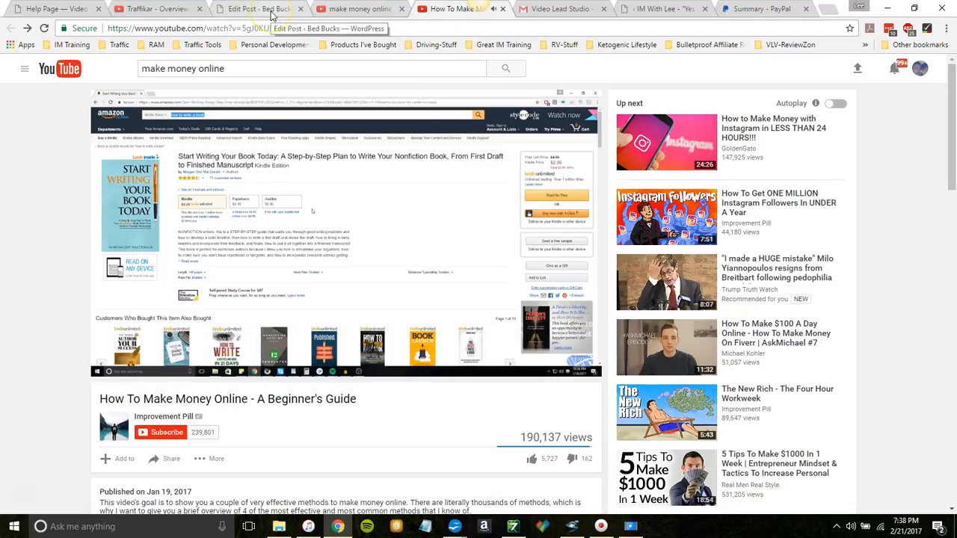
left_click(275, 12)
Step: Start a paragraph below the Method #4 Fiverr heading with "This is a dramatically-growing platform"
left_click(422, 322)
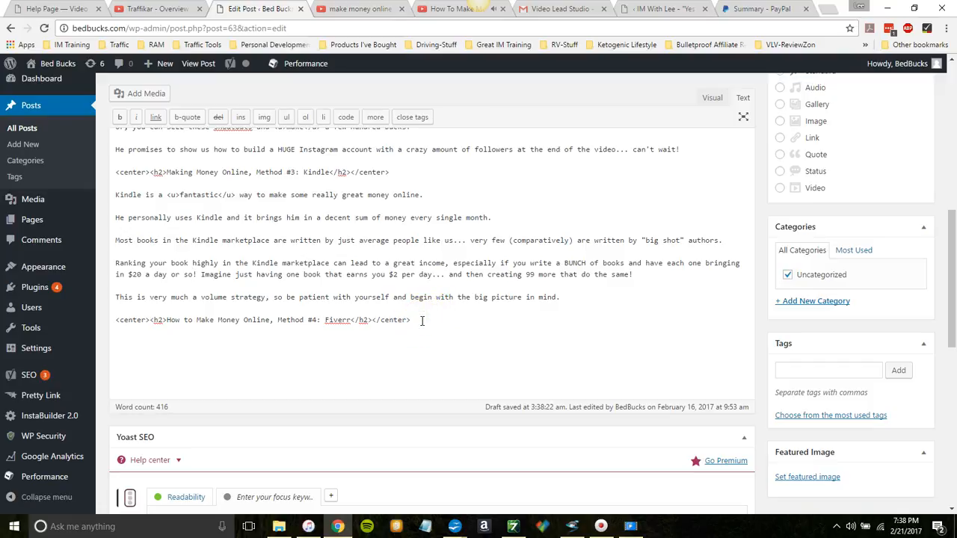
key("Return")
key("Return")
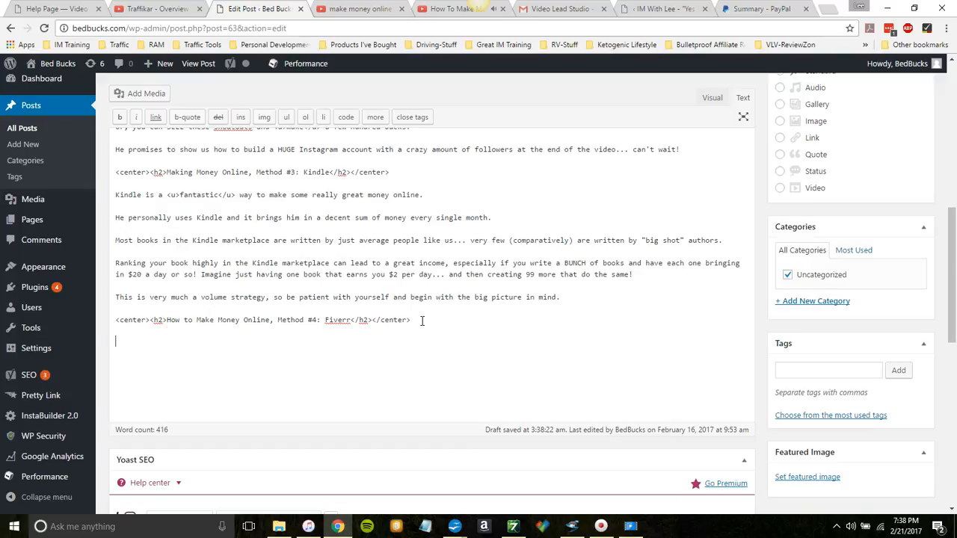
type("This is a growing platform")
key("Left")
type("dramatically-")
key("Right")
key("Right")
key("Right")
key("Right")
key("Right")
key("Right")
key("Right")
key("Right")
Step: Complete the opening Fiverr sentence with "wherein you pay people $5 for a service."
type("where")
type("in you pa")
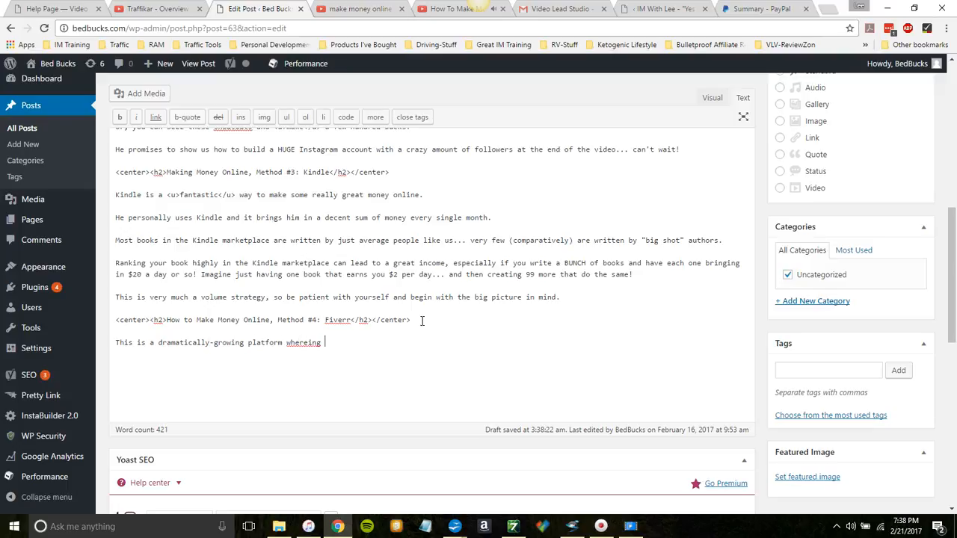
type("y people $5 for a service. They also pro")
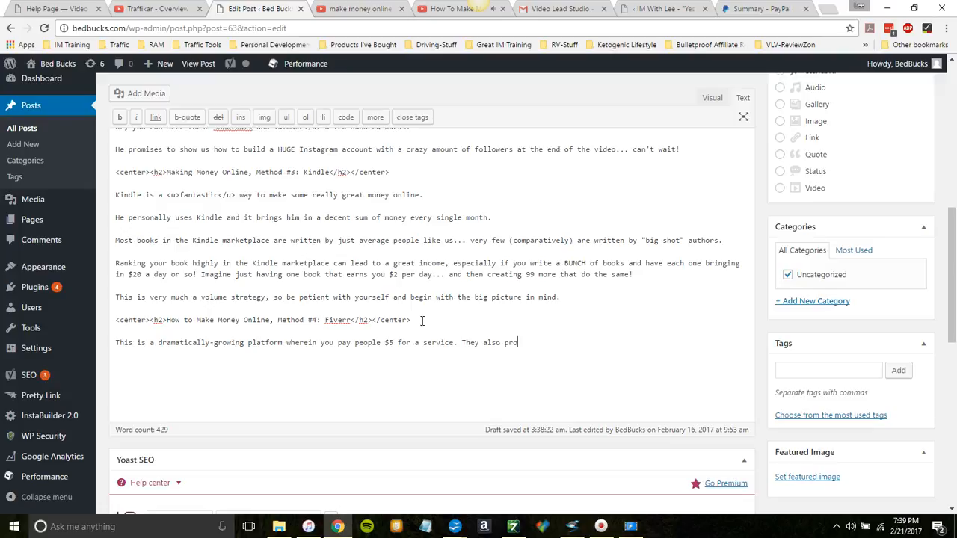
type("vide upsells for enhanced orders.")
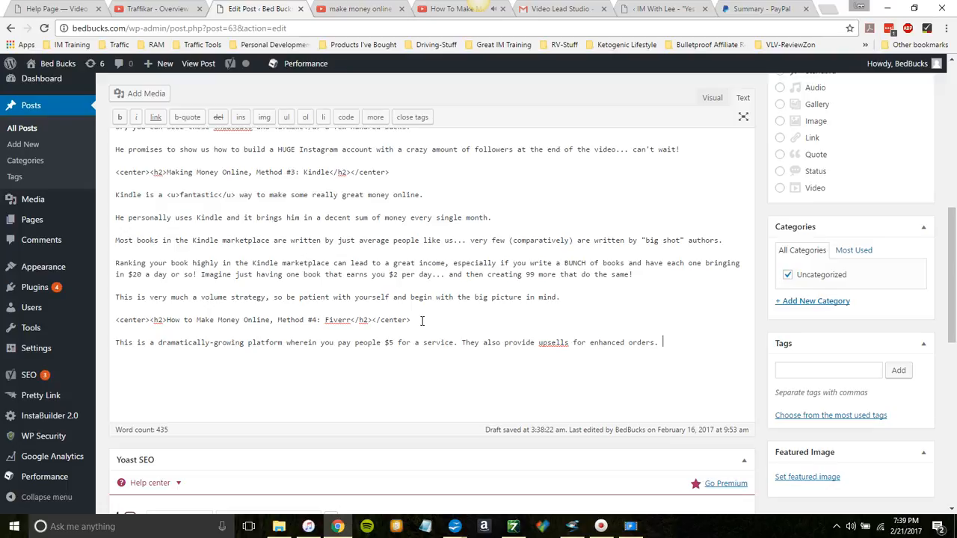
type("Some")
Step: Add a new Fiverr paragraph reading "Some of these upsells can add up very quickly."
key("BackSpace")
key("BackSpace")
key("BackSpace")
key("BackSpace")
key("Return")
key("Return")
type("Some of these ")
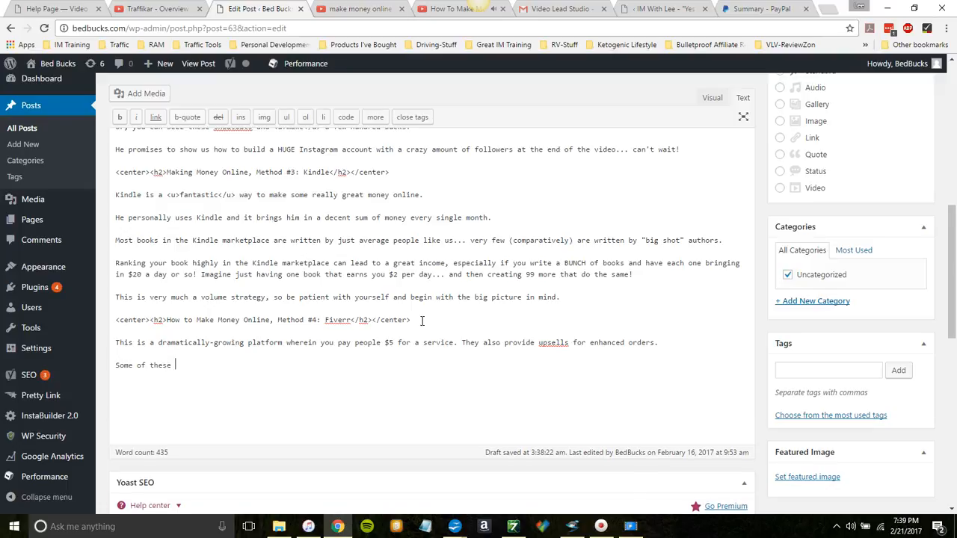
type("upsells can add up very quickly.")
Step: Begin another Fiverr paragraph with "You can actually outsource some of these tasks for dirt cheap"
key("Return")
key("Return")
type("You can actually outsource some of these tasks for dirt cheap")
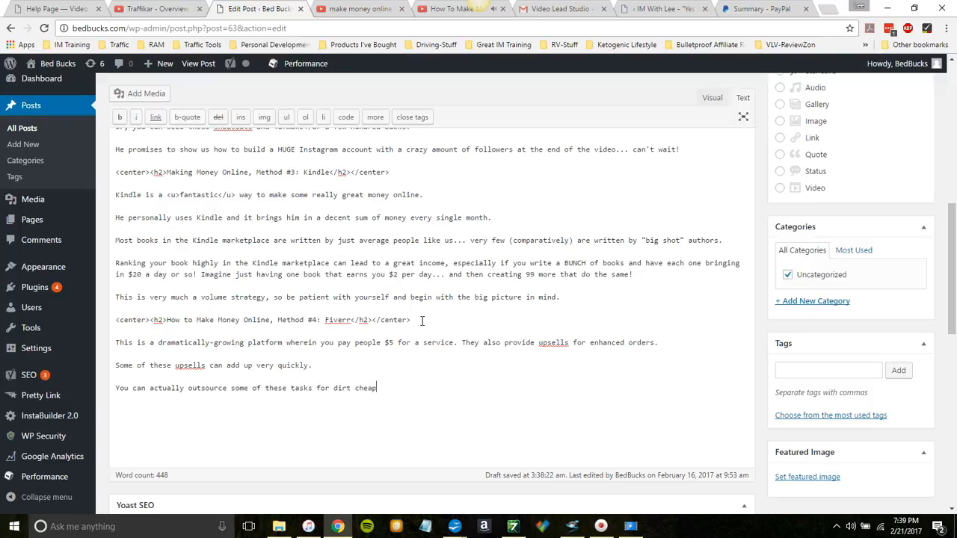
type(" and use Fiverr to turn yourse")
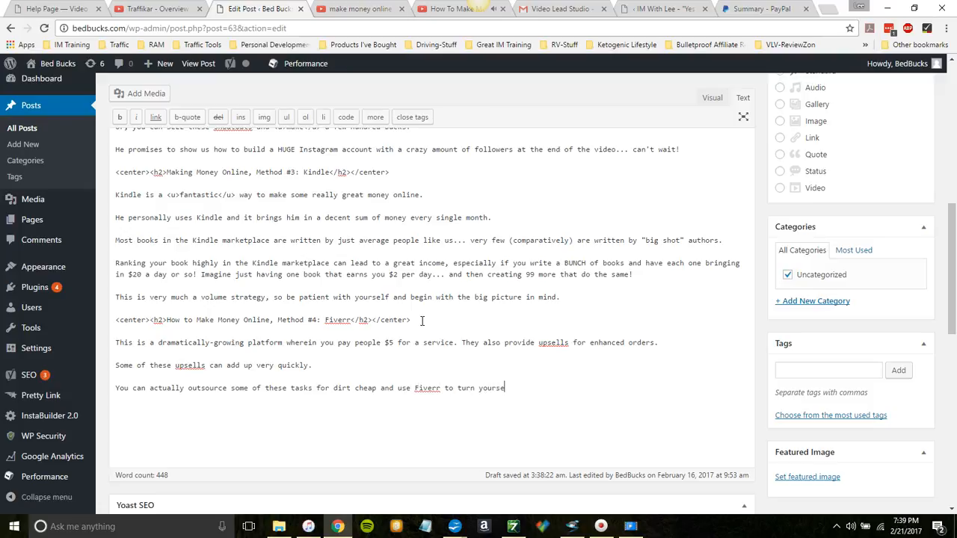
type("lf into the middleman for a marked-up proice.")
Step: Finish the outsourcing sentence with "and use Fiverr to turn yourself into the middleman for a marked-up price." and leave a blank line below
key("Return")
key("Return")
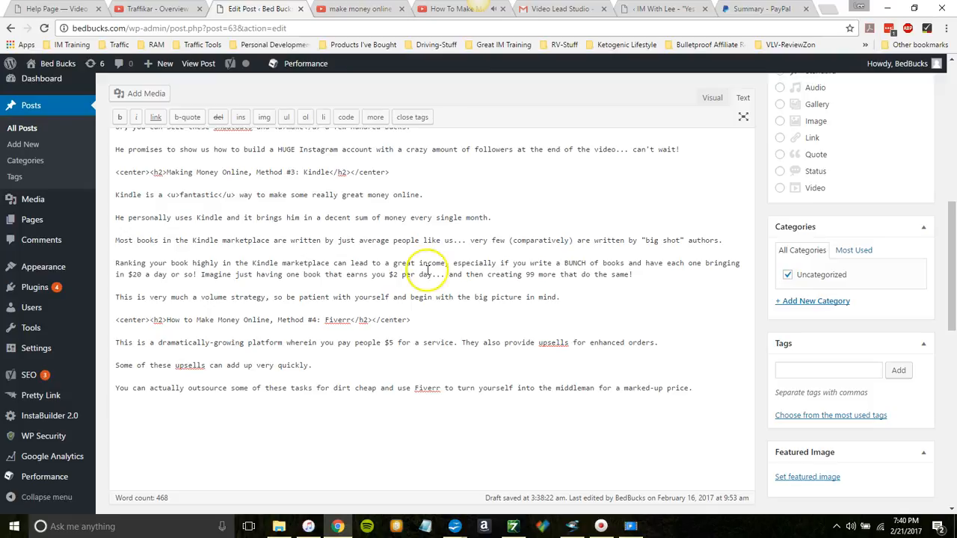
Step: Watch the YouTube video's closing section on the exact steps for each method, pausing it as needed
left_click(436, 13)
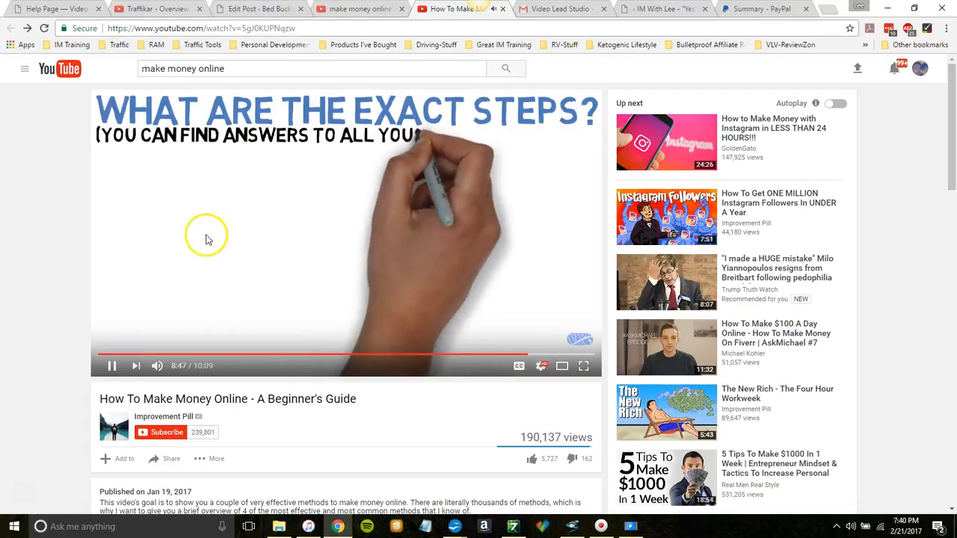
left_click(112, 368)
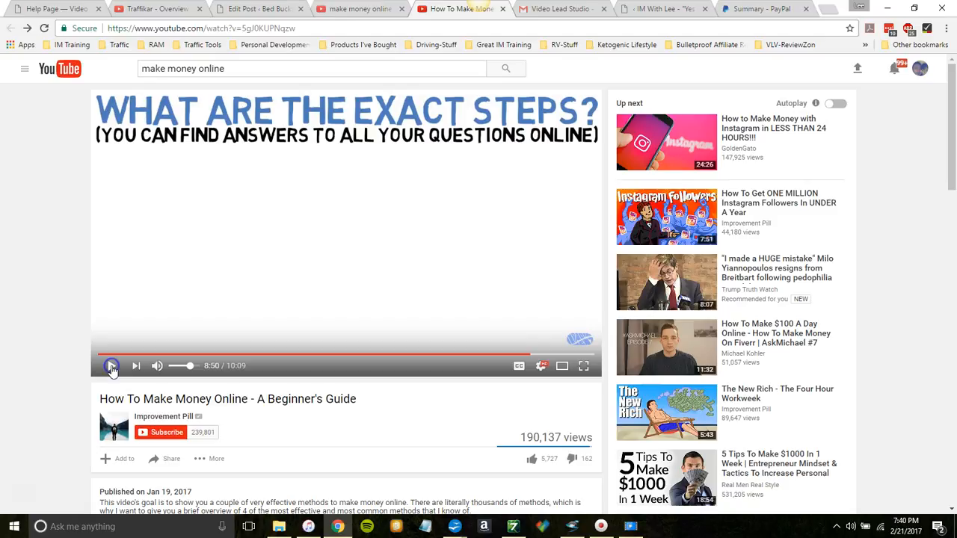
left_click(111, 366)
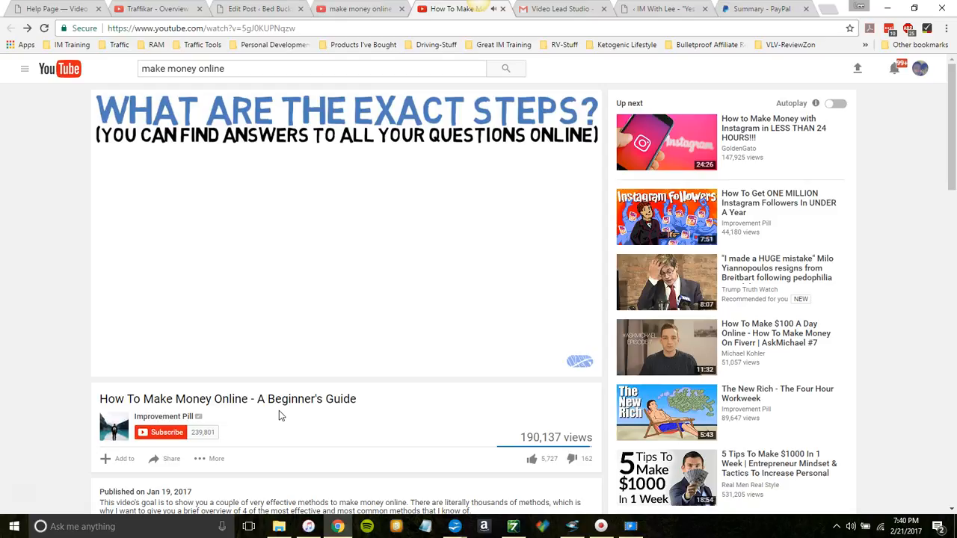
left_click(316, 419)
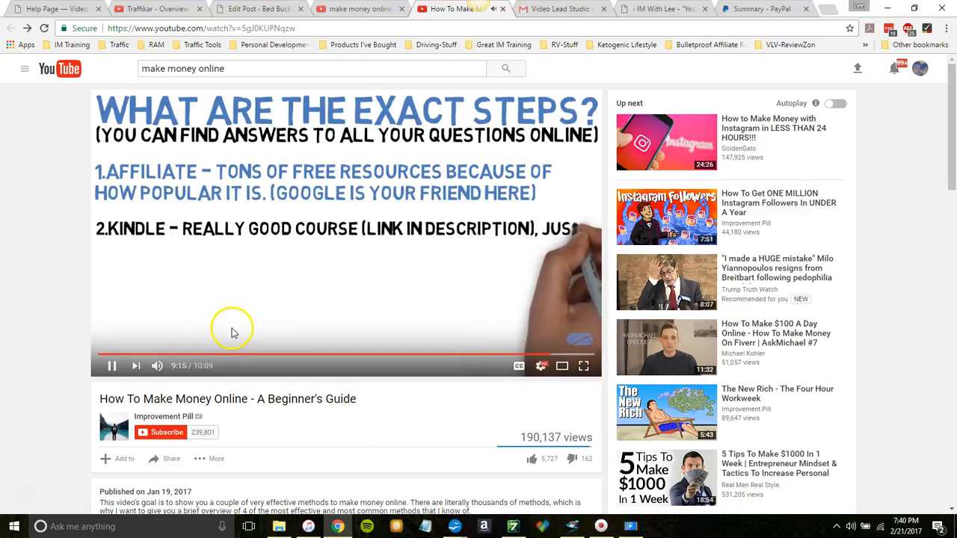
left_click(111, 367)
left_click(111, 366)
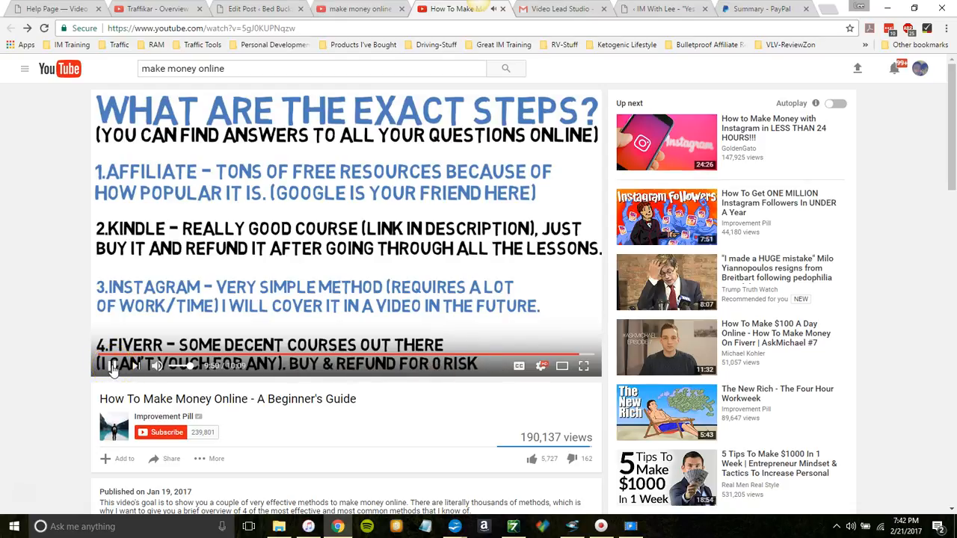
left_click(112, 365)
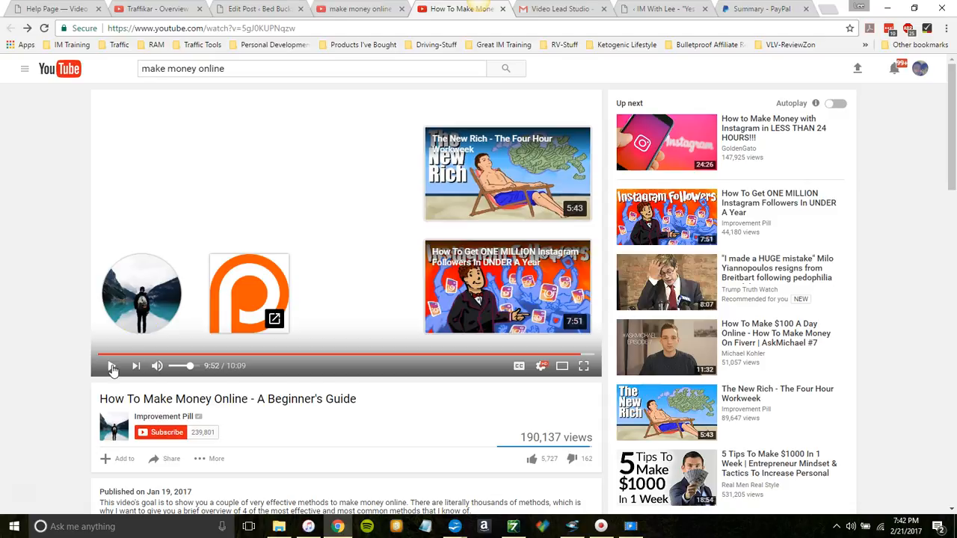
Step: Return to the WordPress post and insert an <hr> divider below the Fiverr section
left_click(268, 13)
left_click(362, 320)
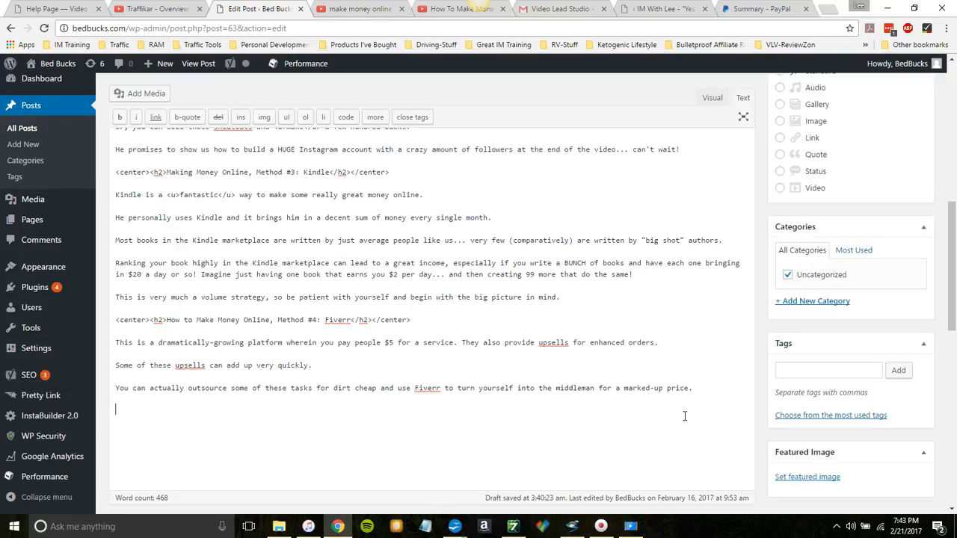
type("<hr>")
key("Return")
key("Return")
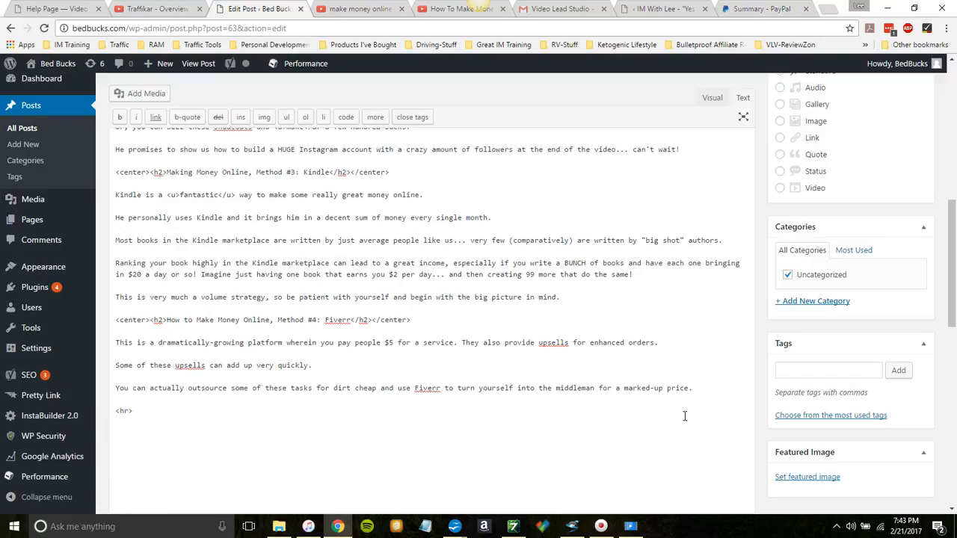
Step: Add the heading "<center><h2>How to Make Money Online: Conclusion</h2></center>" below the divider
type("<center><h2>How to Make Money ")
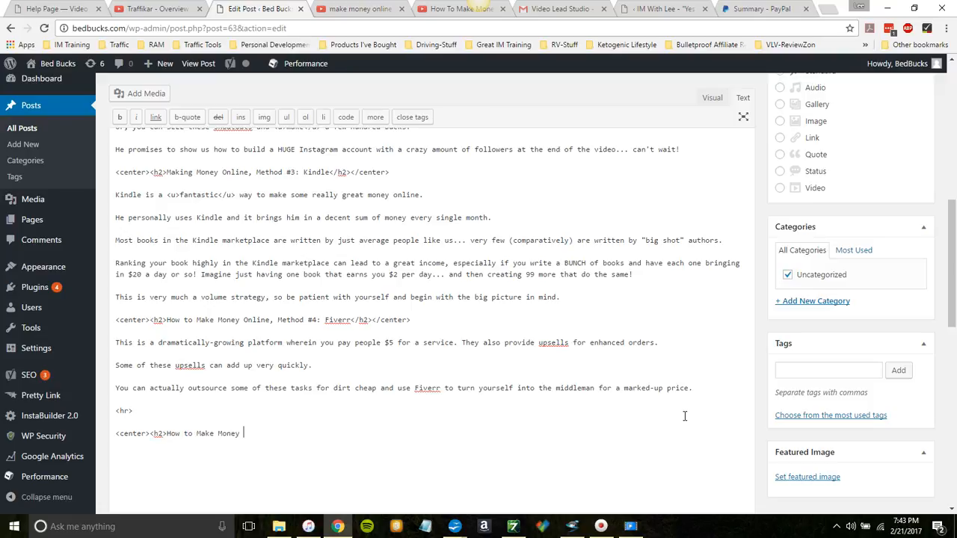
type("Online: Conclusion</h2></center>")
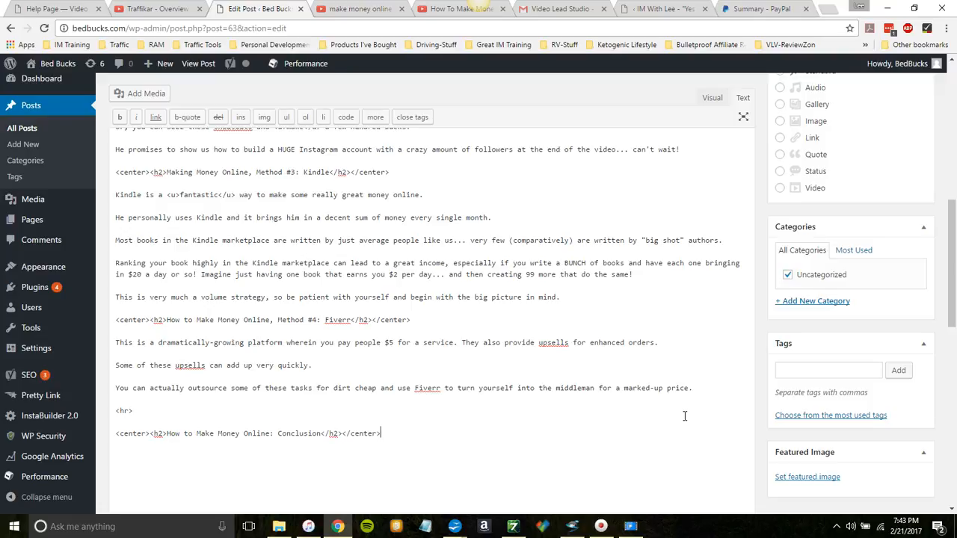
Step: Insert an <hr> divider below the conclusion heading, followed by a blank line
key("Return")
key("Return")
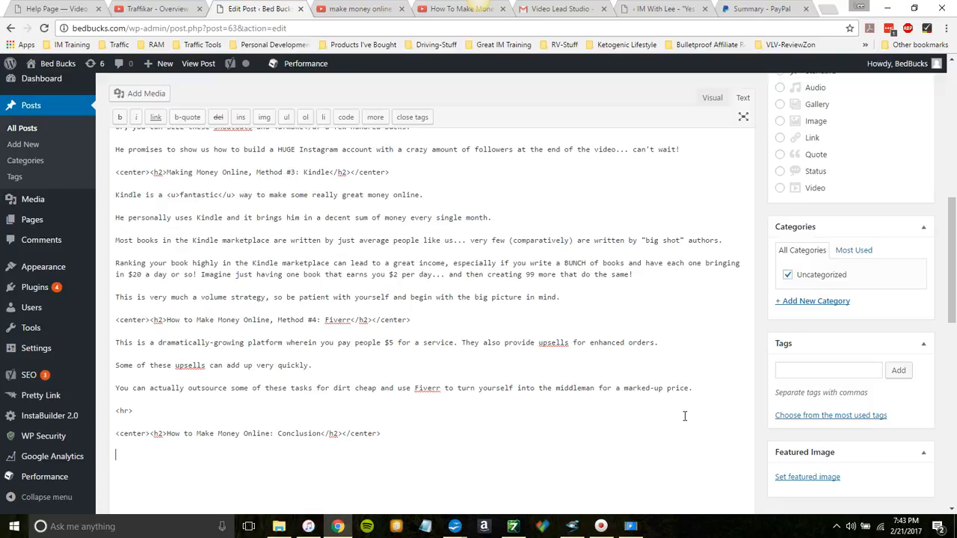
type("<hr>")
key("Return")
key("Return")
Step: Start the conclusion paragraph with "As you can see, there are four distinct ways to make money online"
type("As you can see, there are four disctin")
key("BackSpace")
key("BackSpace")
key("BackSpace")
key("BackSpace")
type("tinct ways to")
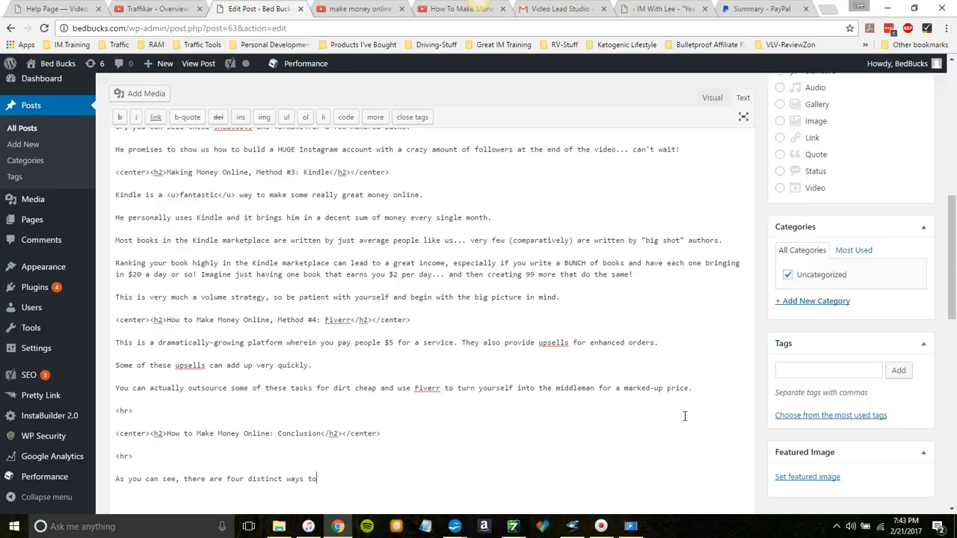
type(" make money online which")
key("BackSpace")
key("BackSpace")
key("BackSpace")
key("BackSpace")
key("BackSpace")
key("BackSpace")
key("BackSpace")
Step: Reword the conclusion's opening to read "As you can see, this video covers four distinct ways to make money online"
key("Left")
key("Left")
key("Left")
key("Left")
key("Left")
key("Left")
key("Left")
key("Left")
key("Left")
key("Left")
key("Left")
key("Left")
key("Left")
key("Left")
key("Left")
key("Left")
key("Left")
key("Left")
key("Left")
key("Left")
key("BackSpace")
key("BackSpace")
key("BackSpace")
key("BackSpace")
key("BackSpace")
key("BackSpace")
key("BackSpace")
type("is video covers")
key("Right")
key("Right")
key("Right")
key("Right")
key("Right")
key("Right")
key("Right")
key("Right")
key("Right")
key("Right")
key("Right")
key("Right")
key("Right")
key("Right")
key("Right")
key("Right")
key("Right")
key("Right")
key("Right")
key("Right")
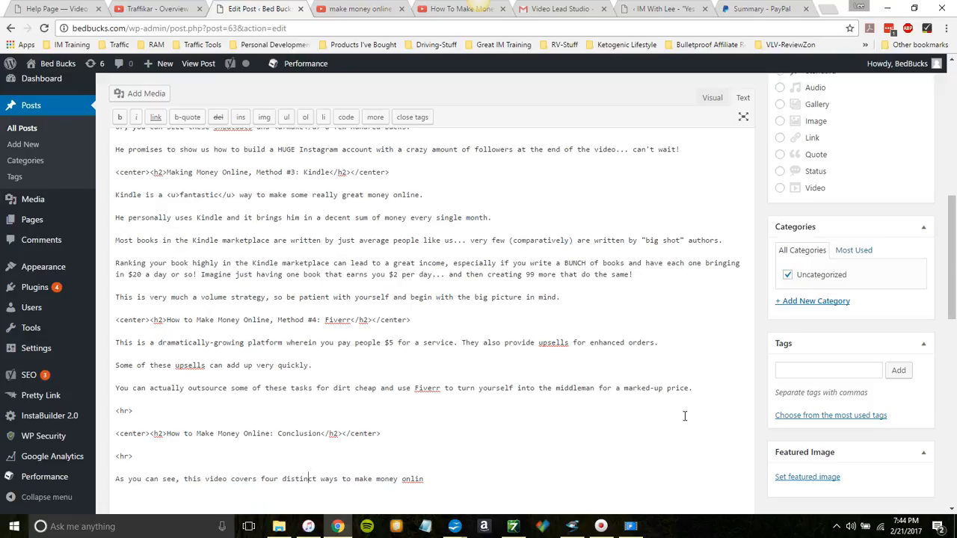
type("e")
Step: Add the sentence "I will happily show you top resources for earning a great income from each." to the conclusion paragraph
type("We")
key("BackSpace")
key("BackSpace")
type("I will happily show you top resources for earn")
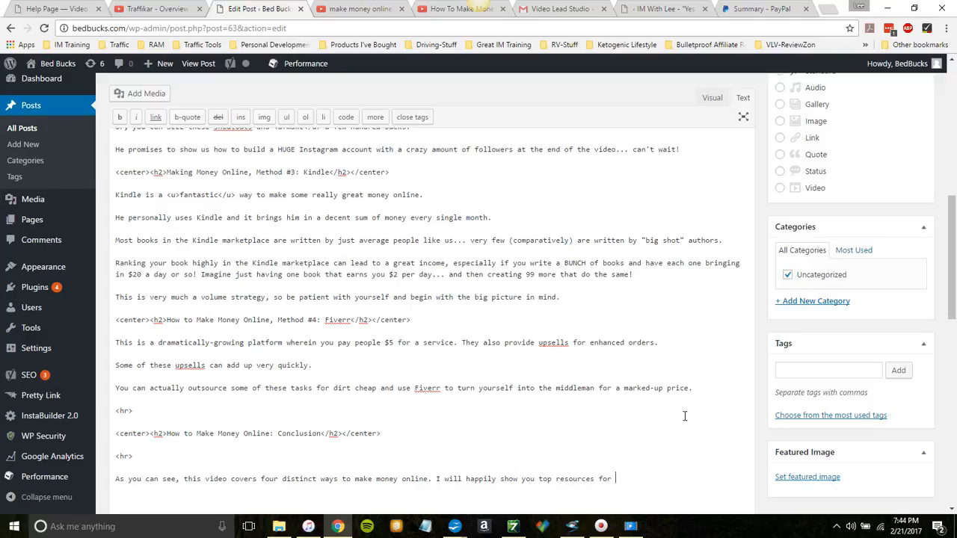
key("BackSpace")
key("BackSpace")
key("BackSpace")
type("arning a great income from each.")
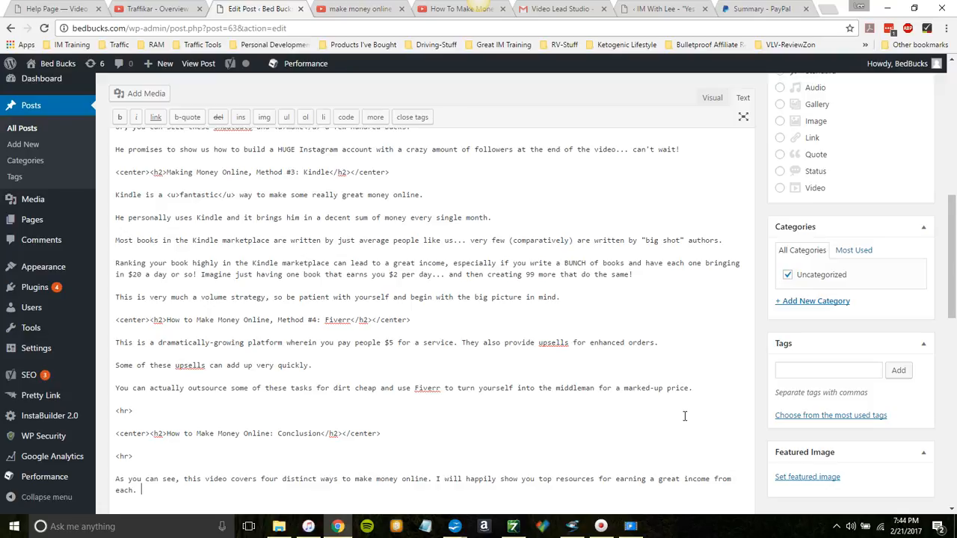
Step: Start a new conclusion paragraph with "That said, I do believe the advice about"
key("Return")
key("Return")
type("Tha")
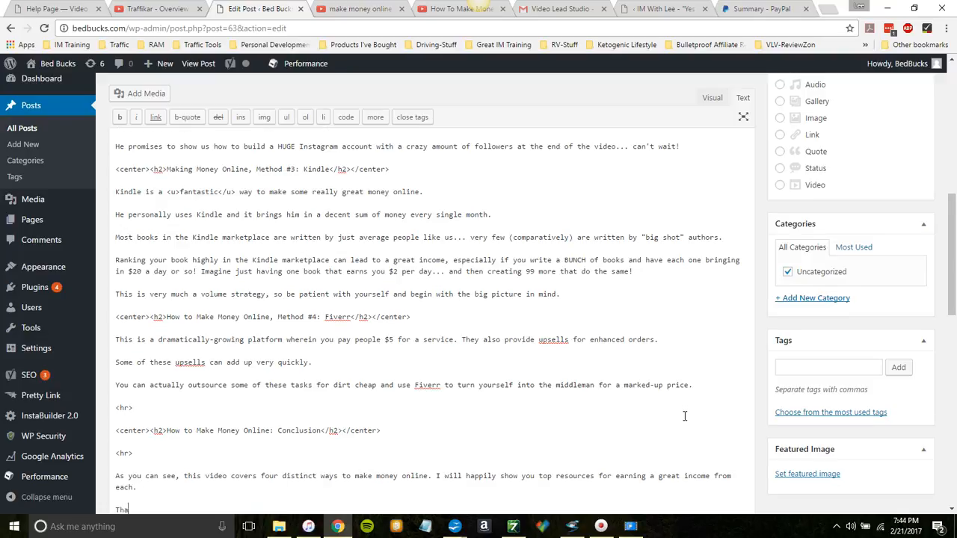
type("t said, I do believe the advice about purchase")
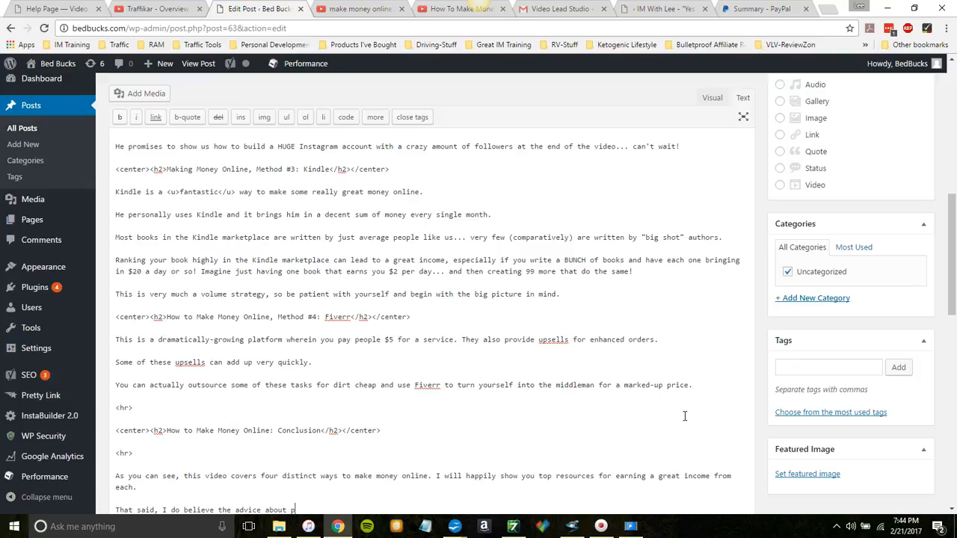
Step: Continue the sentence with "purchasing a course with the intention of refunding"
key("BackSpace")
type("ing a course ")
type("with the intenti")
type("on ")
type("of outsou")
key("BackSpace")
key("BackSpace")
key("BackSpace")
key("BackSpace")
key("BackSpace")
key("BackSpace")
type("refunding to be highly suspec")
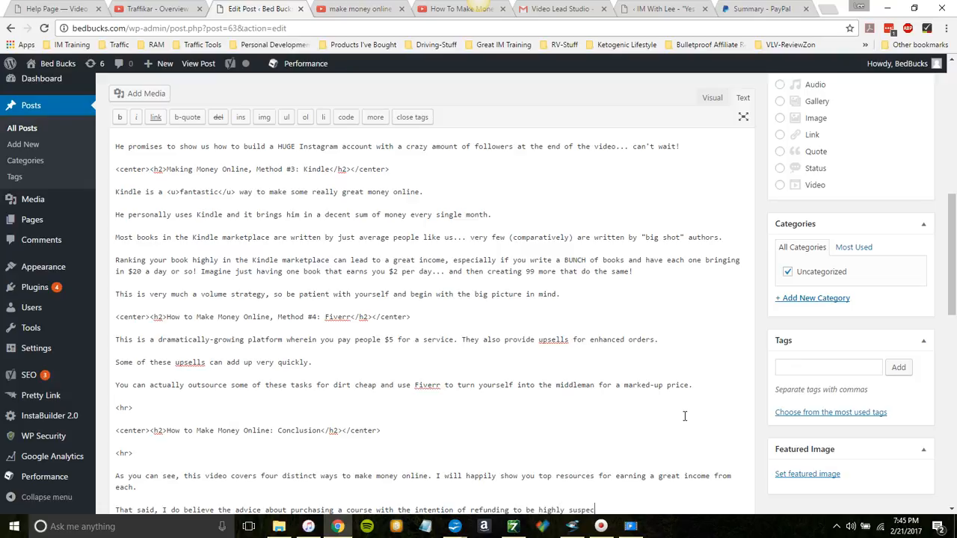
type("t and hone")
type("stly, ")
type("unbelievab")
type("ly unet")
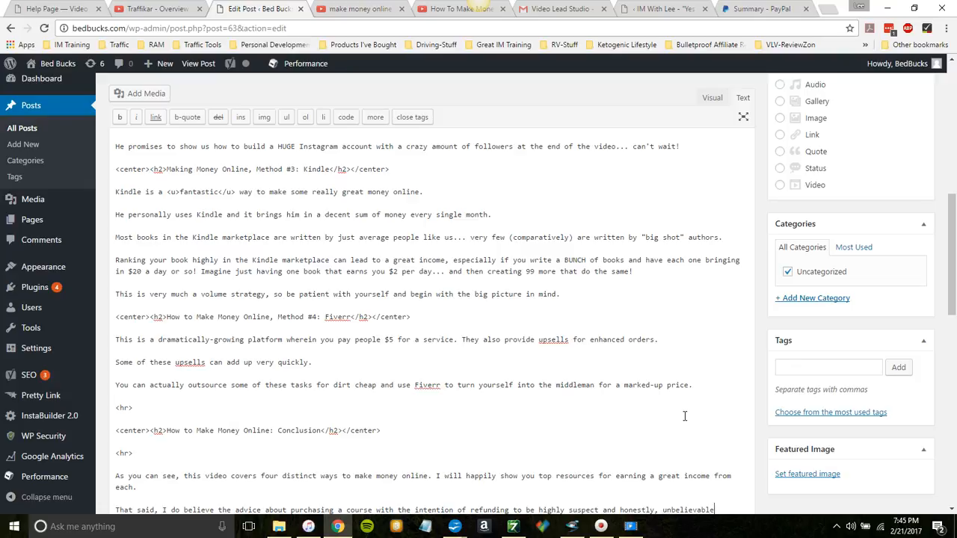
type("hical. So ")
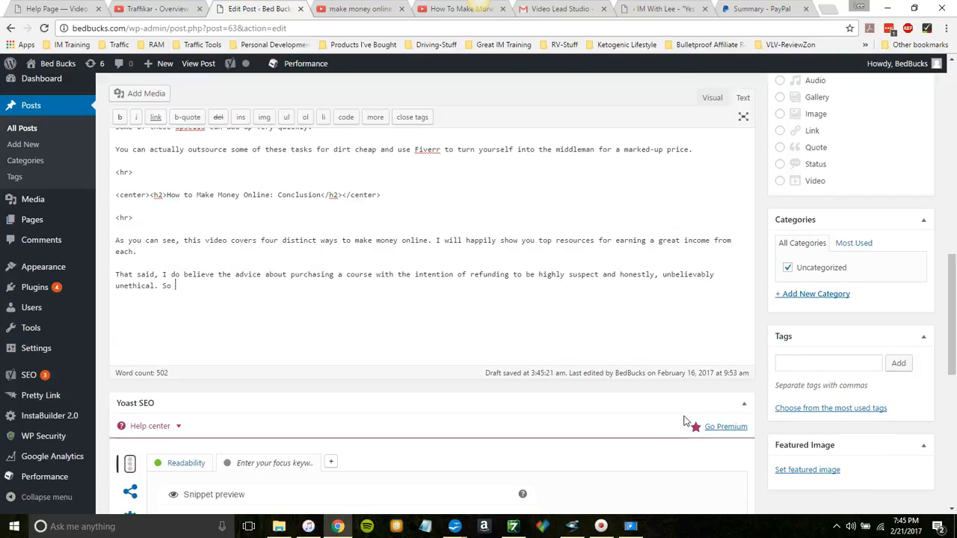
type("don't ")
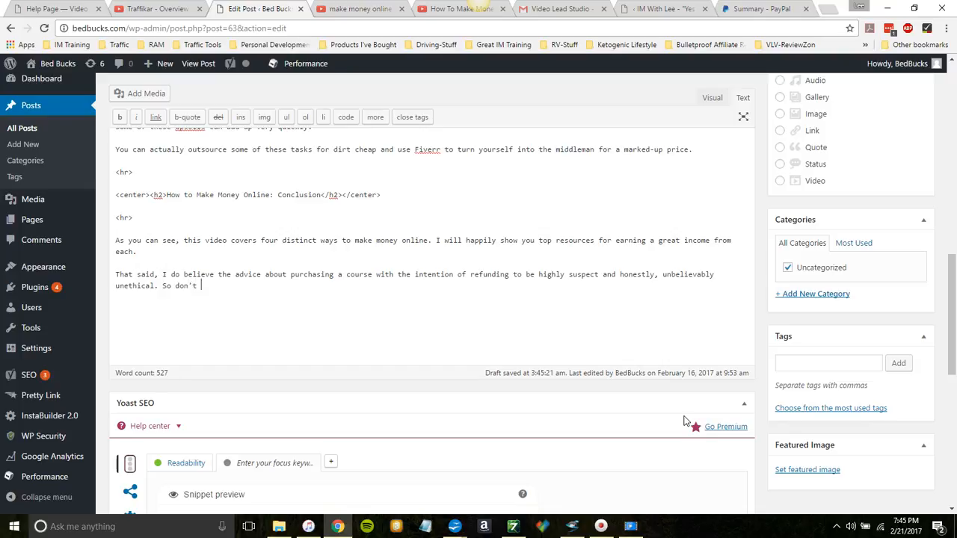
type("do that... or I will hunt you down.")
Step: End the paragraph with "So don't do that... or I will hunt you down." followed by a blank line
key("Return")
key("Return")
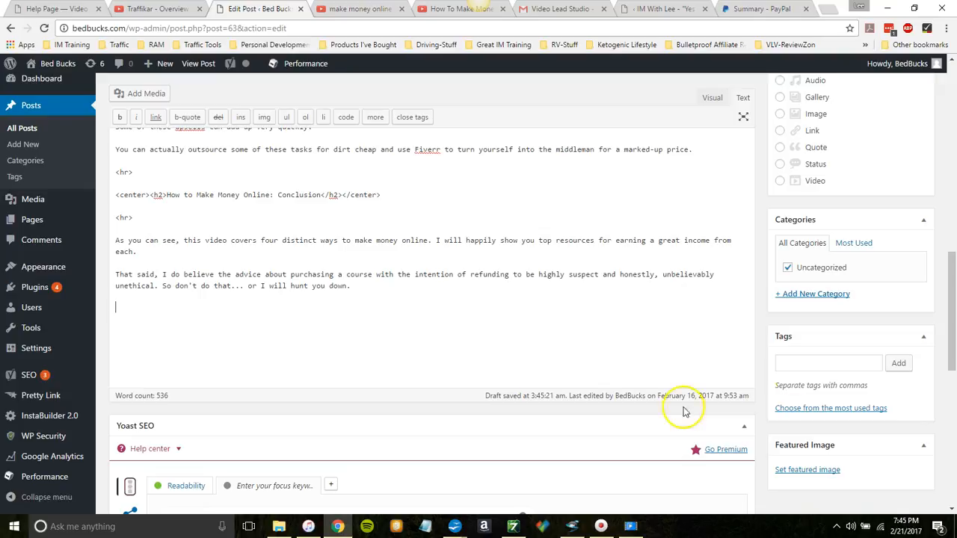
Step: Save the post as a draft
left_click_drag(950, 351, 951, 181)
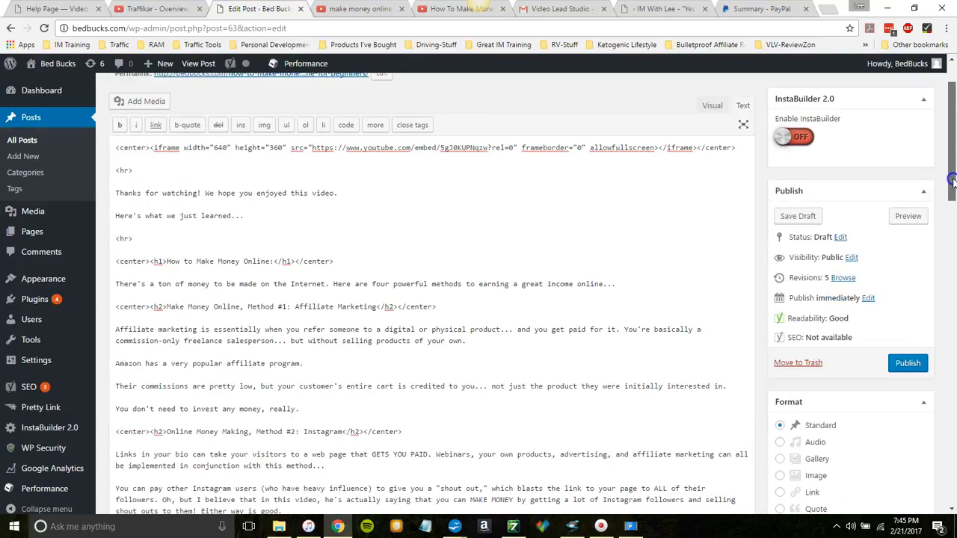
left_click(798, 217)
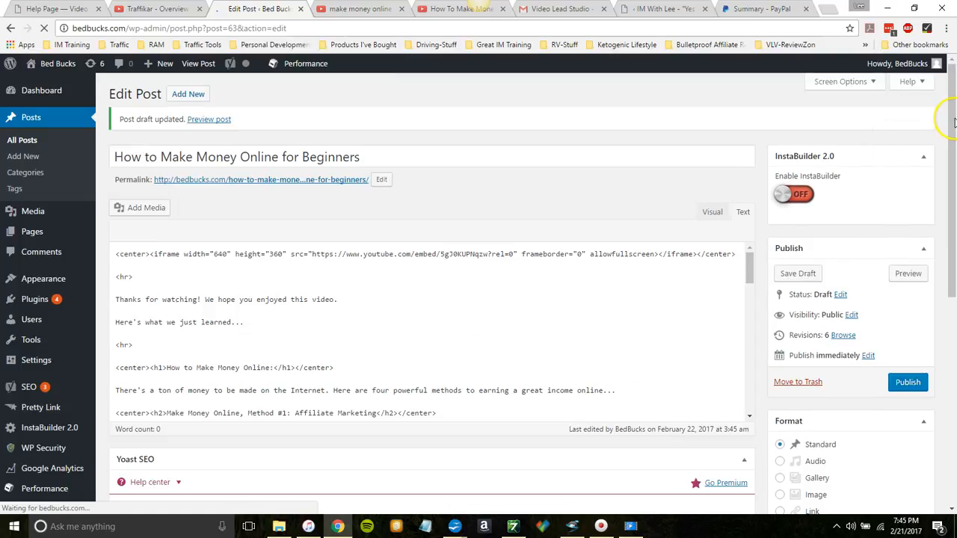
left_click_drag(952, 121, 954, 264)
left_click_drag(954, 301, 953, 316)
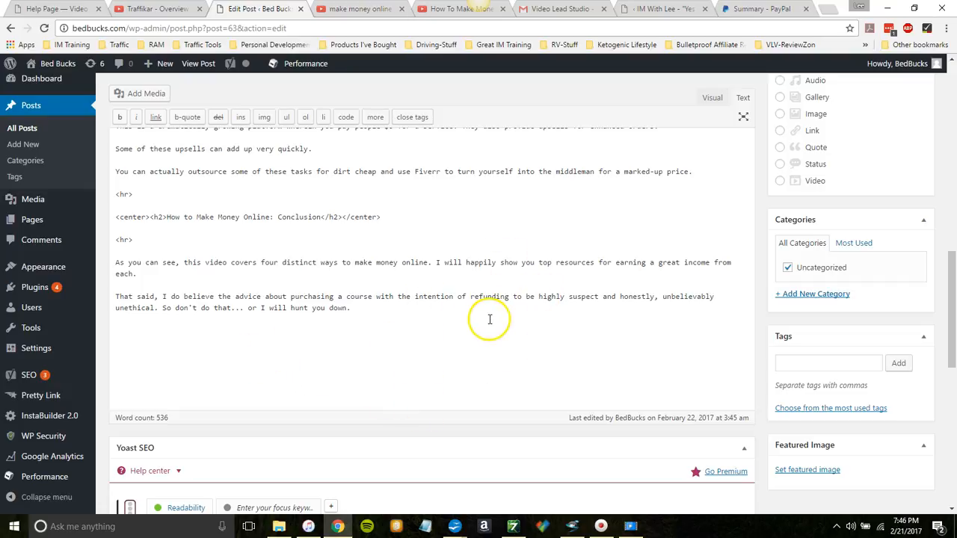
left_click(320, 238)
key("ctrl+a")
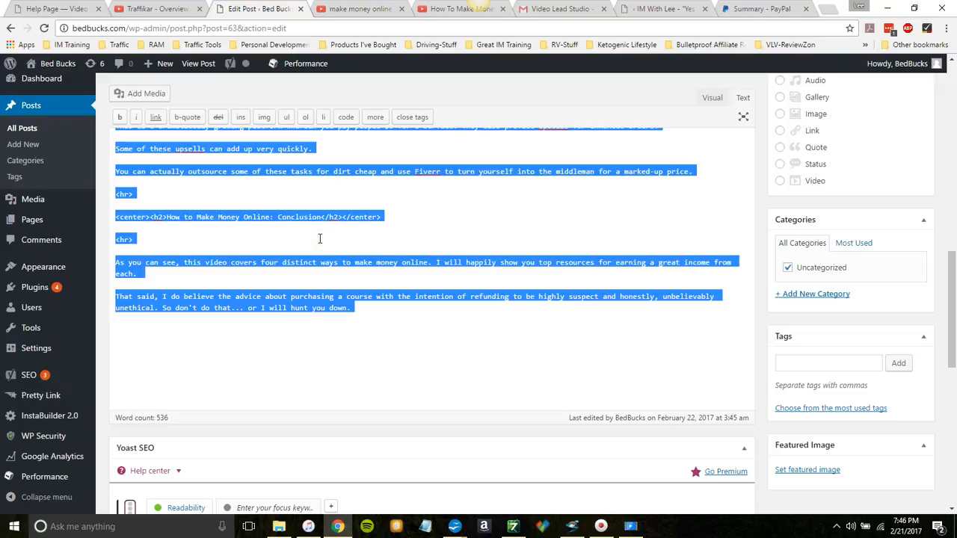
Step: Add a paragraph at the end of the post reading "If you'd like to become a skilled affiliate marketer, click here."
left_click(346, 317)
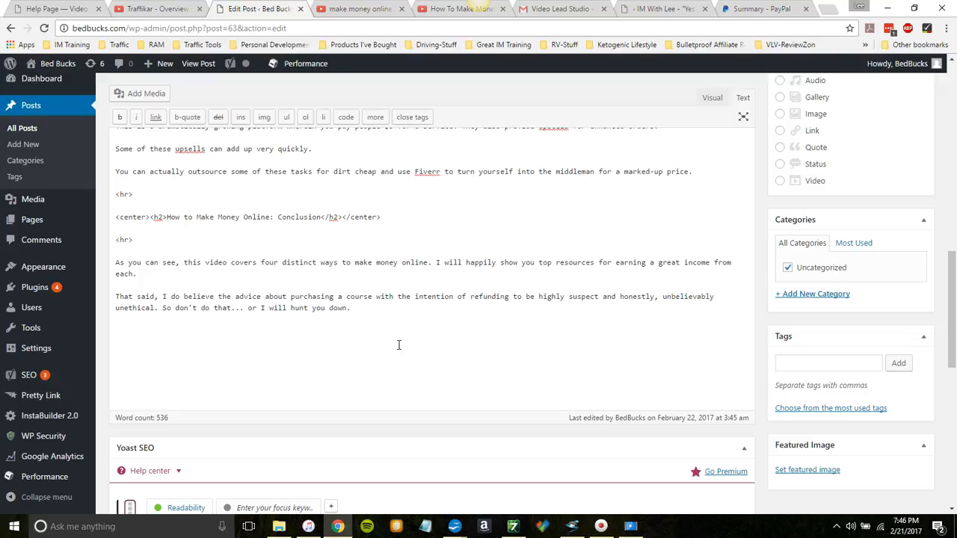
key("Return")
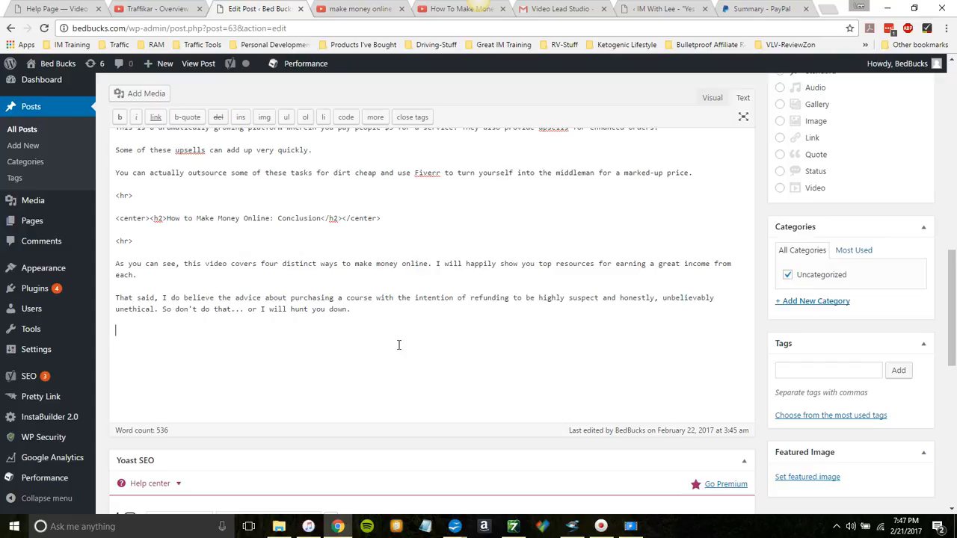
key("Return")
key("Return")
type("If ")
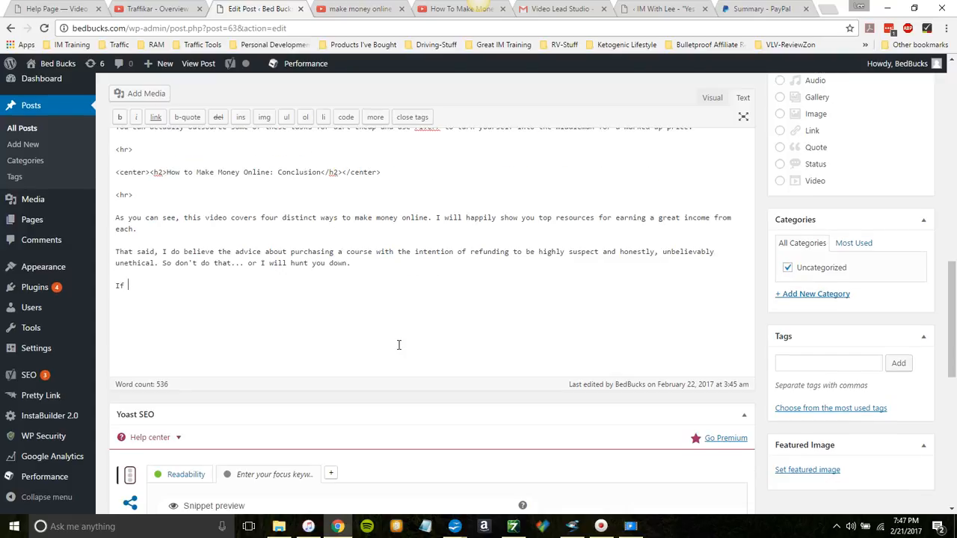
type("you'd like to become a skilled affiliate mark")
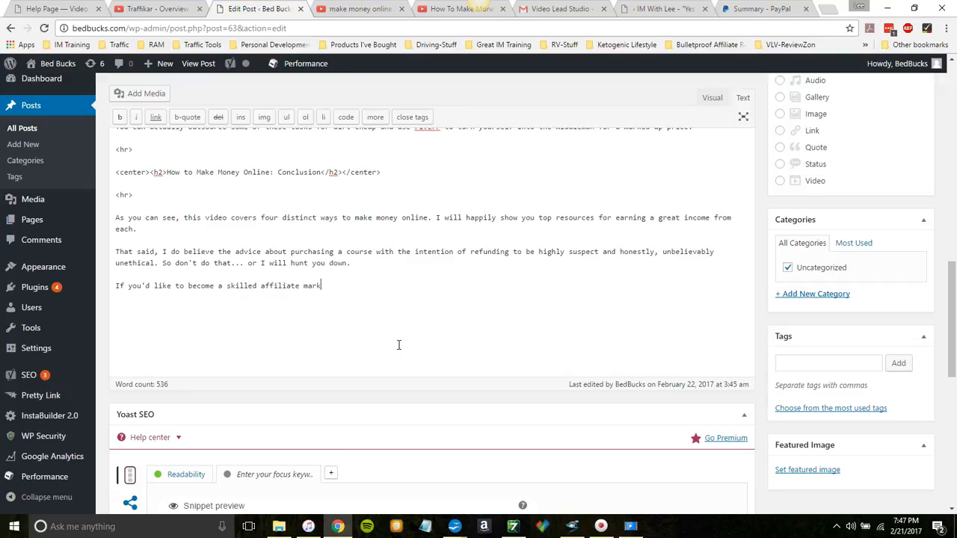
type("eter, click here")
Step: Replace the word "skilled" with "well-paid" in the affiliate marketer line
key("Left")
key("Left")
key("Left")
key("Left")
key("Left")
key("Left")
key("Left")
key("Left")
key("Left")
key("Left")
key("Left")
key("Left")
key("Left")
key("Left")
key("Left")
key("Left")
key("Left")
key("Left")
key("Left")
key("Left")
key("BackSpace")
key("BackSpace")
key("BackSpace")
key("BackSpace")
key("BackSpace")
key("BackSpace")
key("BackSpace")
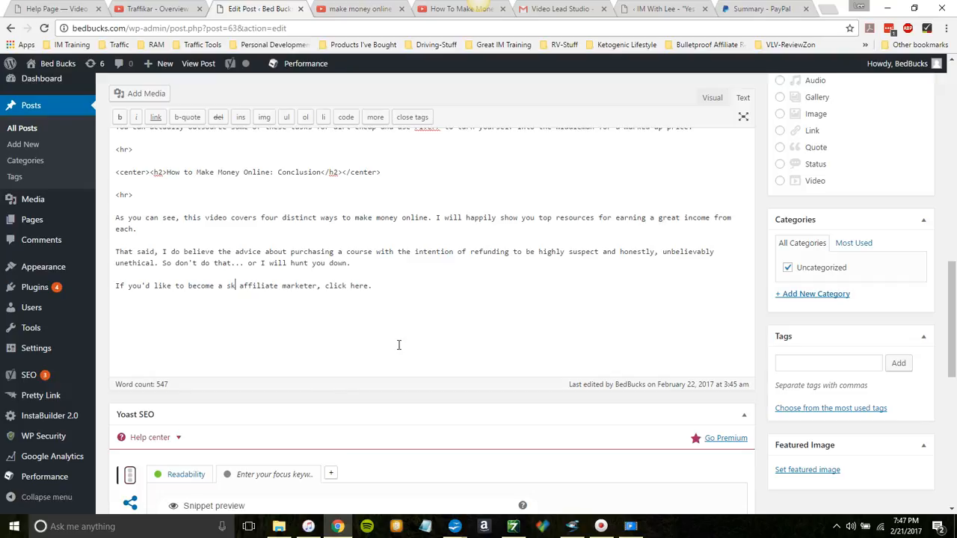
type("wll")
key("BackSpace")
key("BackSpace")
type("ell-p")
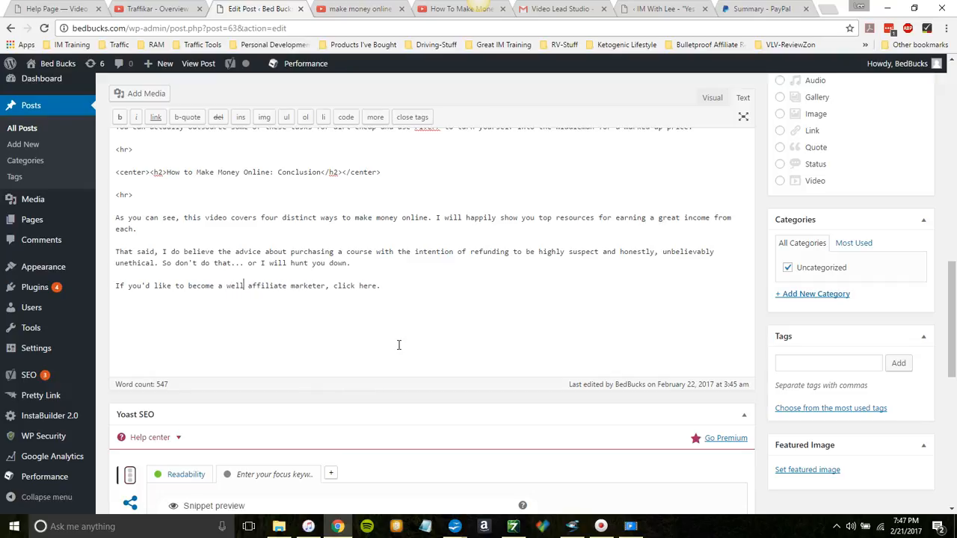
type("aid")
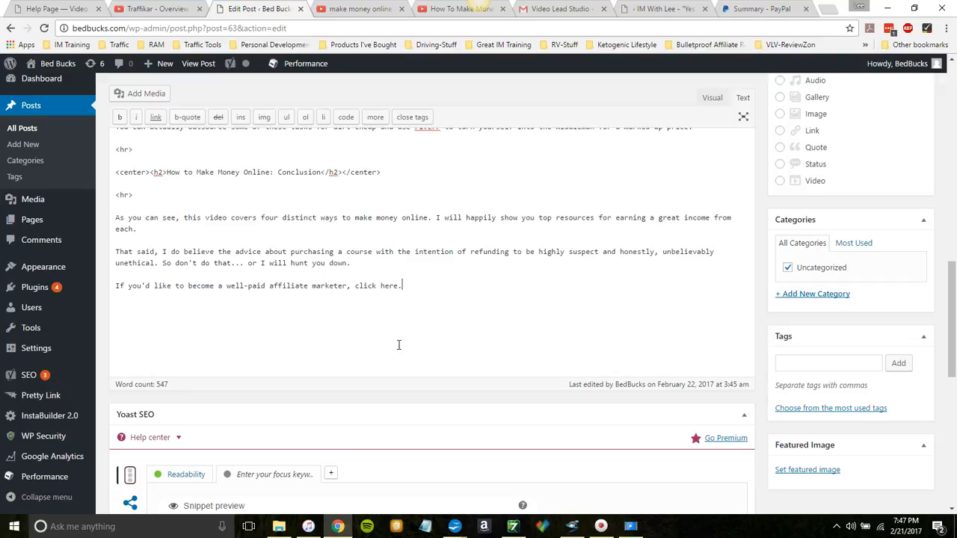
Step: Add the line "If you'd like to earn a fortune with Instagram, click here." below the affiliate marketer line
key("Return")
key("Return")
type("If you'd")
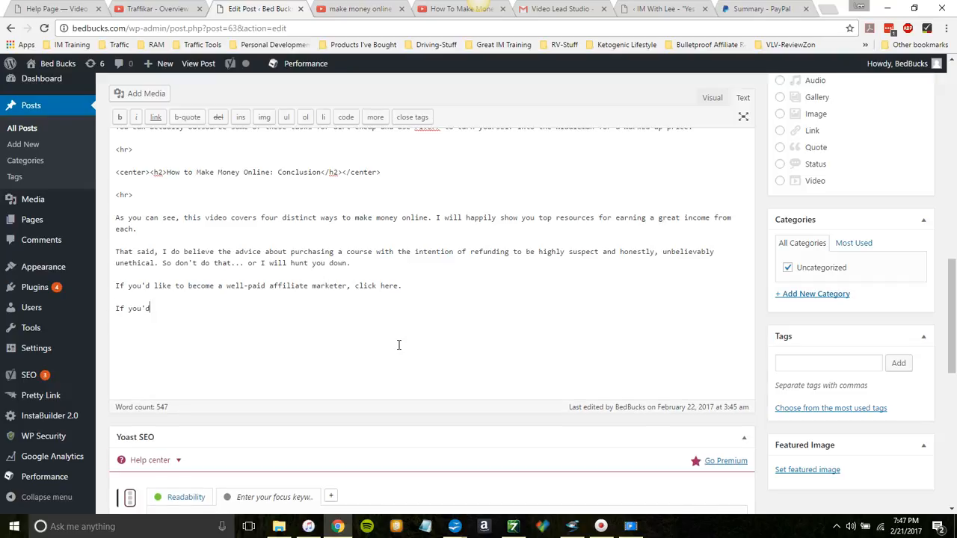
type(" like to become a")
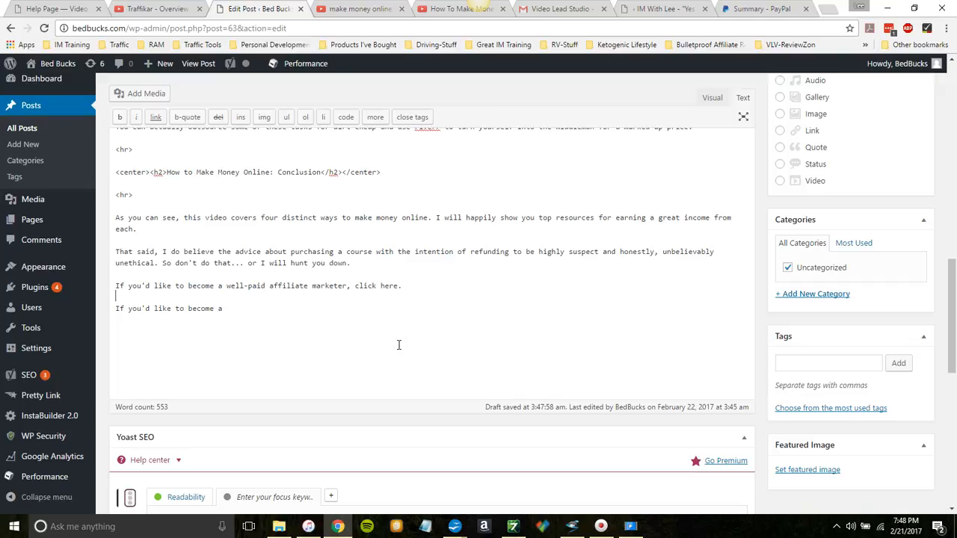
scroll(398, 345, "up", 6)
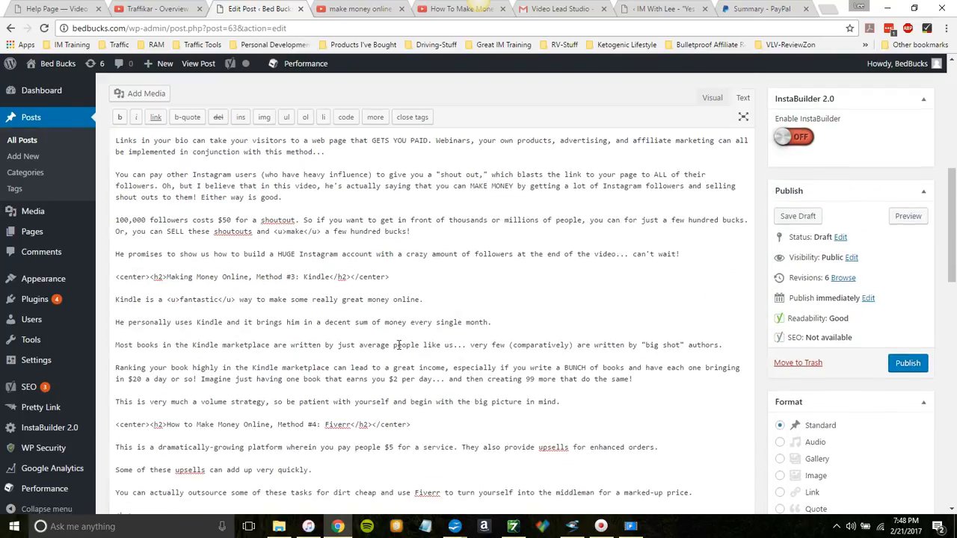
scroll(399, 344, "up", 2)
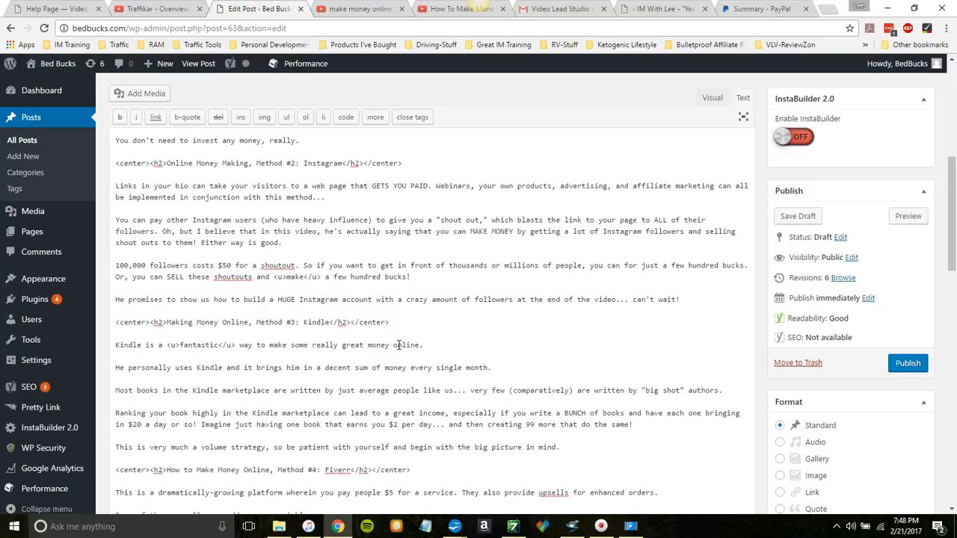
scroll(398, 344, "down", 4)
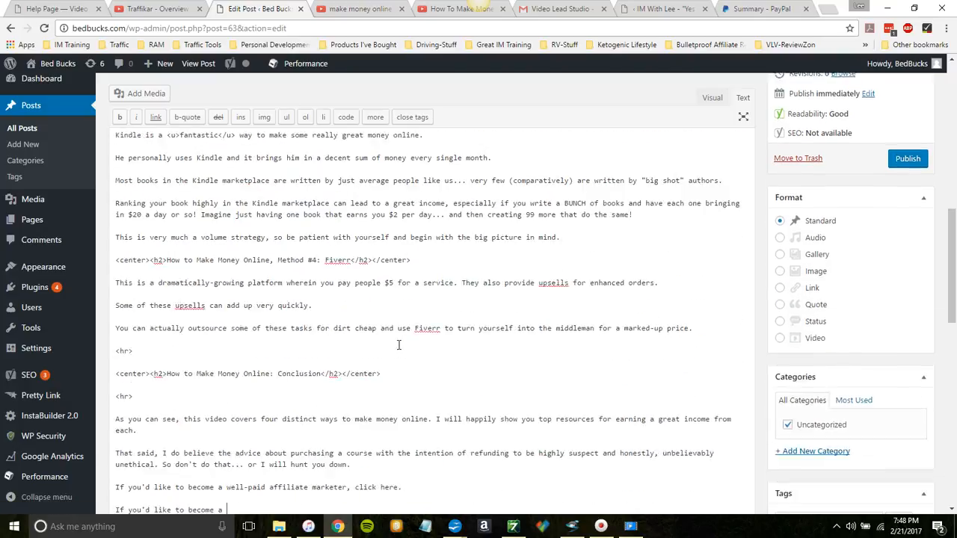
scroll(399, 344, "down", 1)
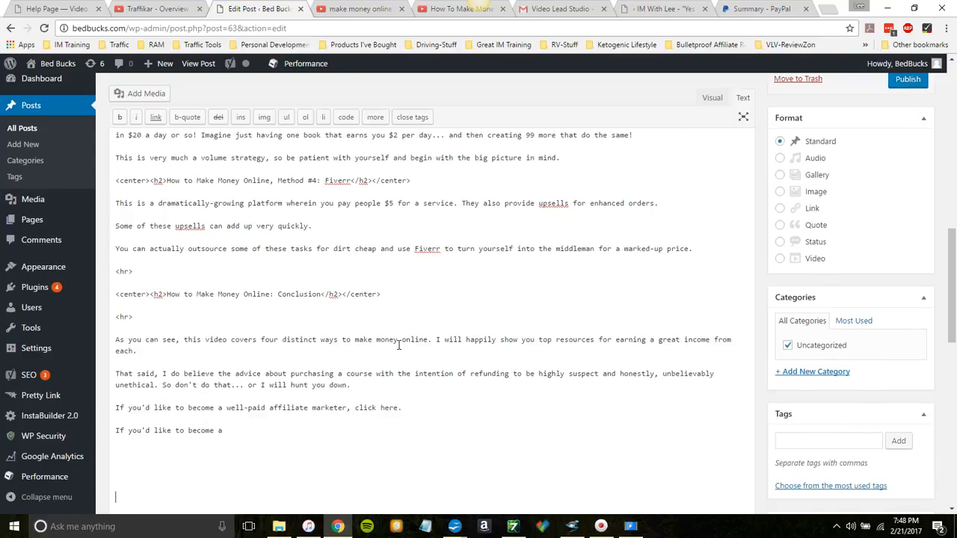
key("BackSpace")
key("BackSpace")
key("BackSpace")
key("BackSpace")
key("BackSpace")
key("BackSpace")
key("BackSpace")
key("BackSpace")
type("earn a fortune with Instagram, click here.")
Step: Add the line "If you'd like to become a badass Kindle publisher, click here." below the Instagram line
key("Return")
key("Return")
type("If you'd l")
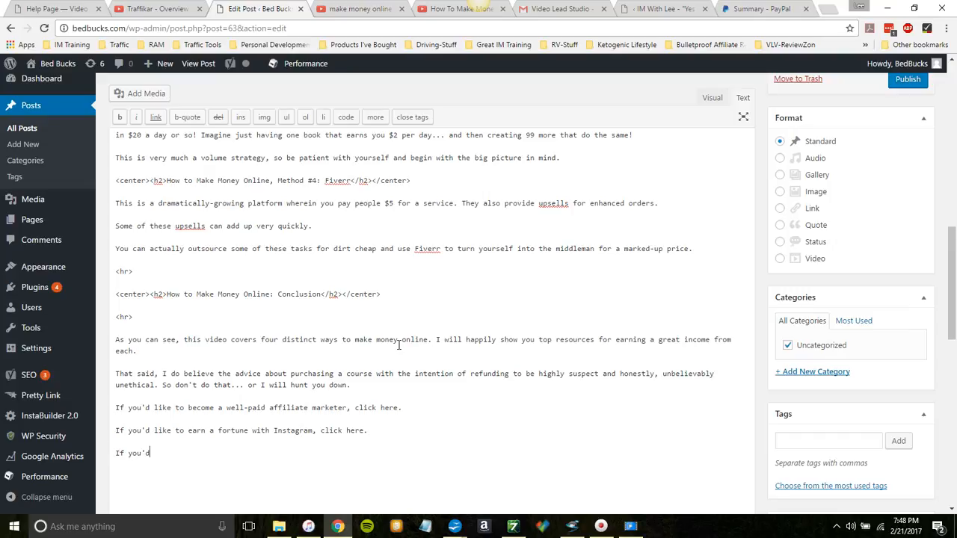
type("ike to become a badass Kindle publisher, click here.")
Step: Add the line "And if you'd like to earn a great living on Fiverr, click here." below the Kindle line
key("Return")
key("Return")
type("A")
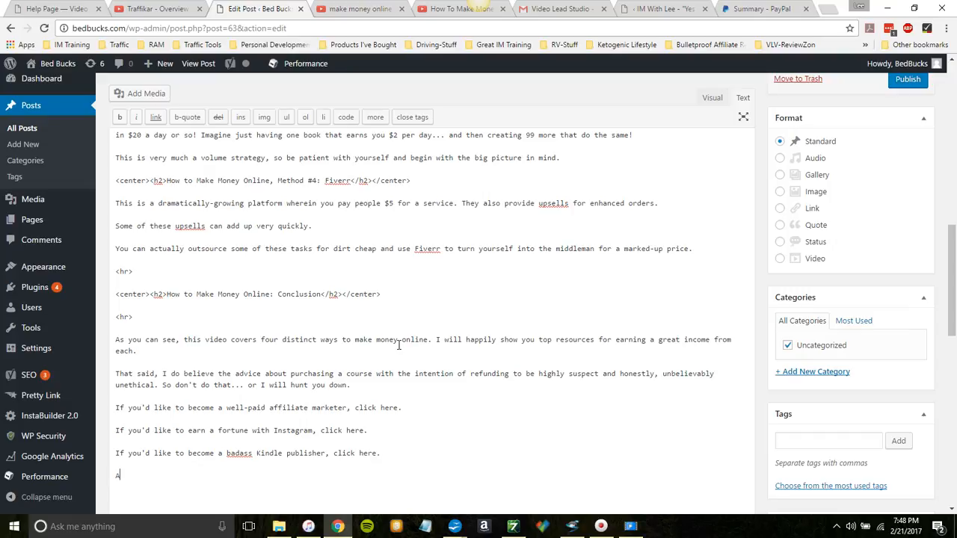
type("nd if you'd like to earn a great living on Fiverr, ")
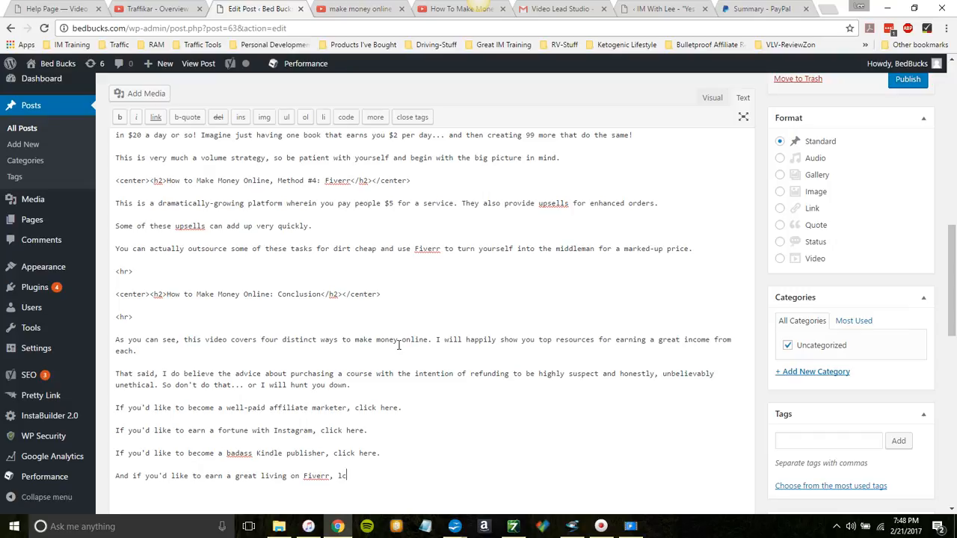
type("click here.")
Step: Add a separate closing line reading "And I will leave you to it."
key("Return")
left_click_drag(951, 267, 953, 340)
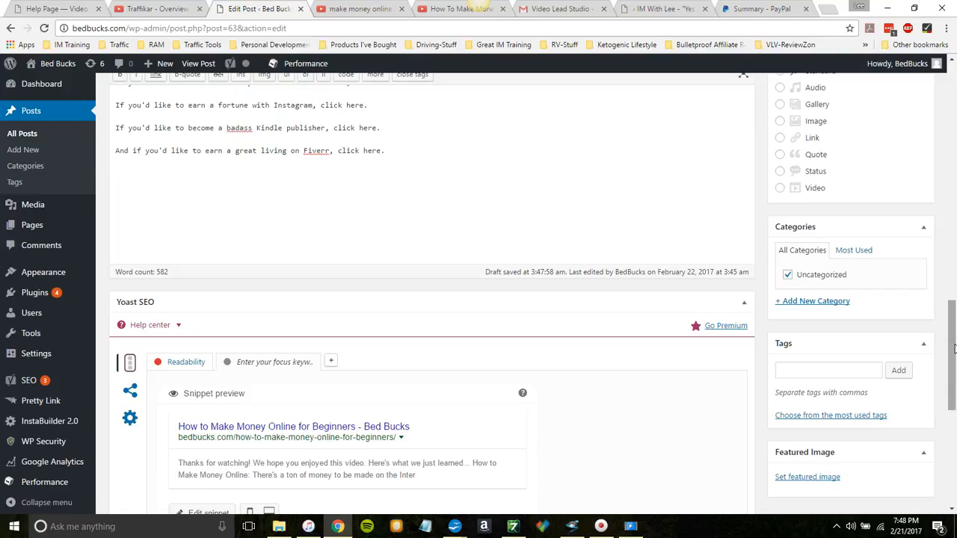
type("And I will leave you to it.")
Step: Start a final paragraph with "Please join us again here at BedBucks.com,"
key("Return")
key("Return")
type("please")
key("BackSpace")
key("BackSpace")
key("BackSpace")
key("BackSpace")
key("BackSpace")
key("BackSpace")
type("Please join")
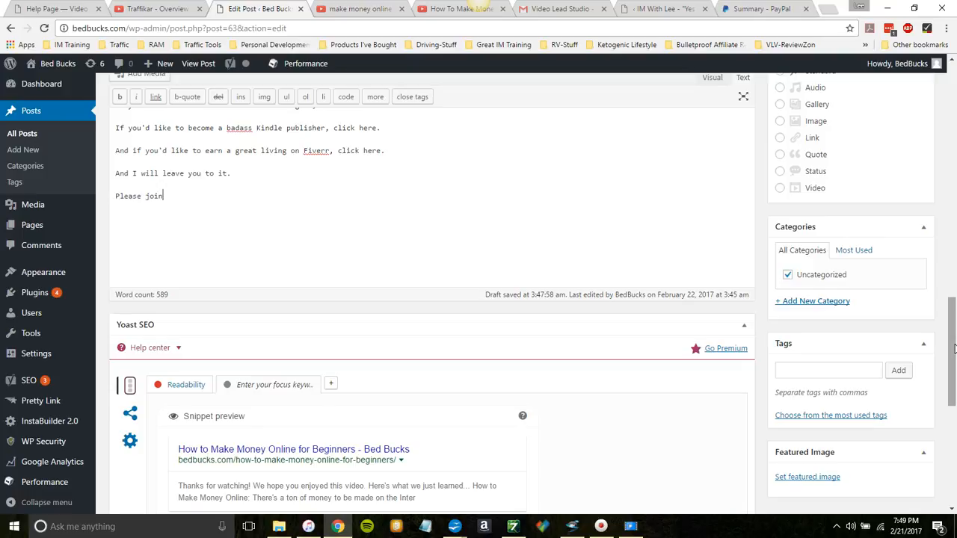
type(" us again")
type(",")
key("BackSpace")
key("BackSpace")
type("here at BedBucks.co")
type(", ")
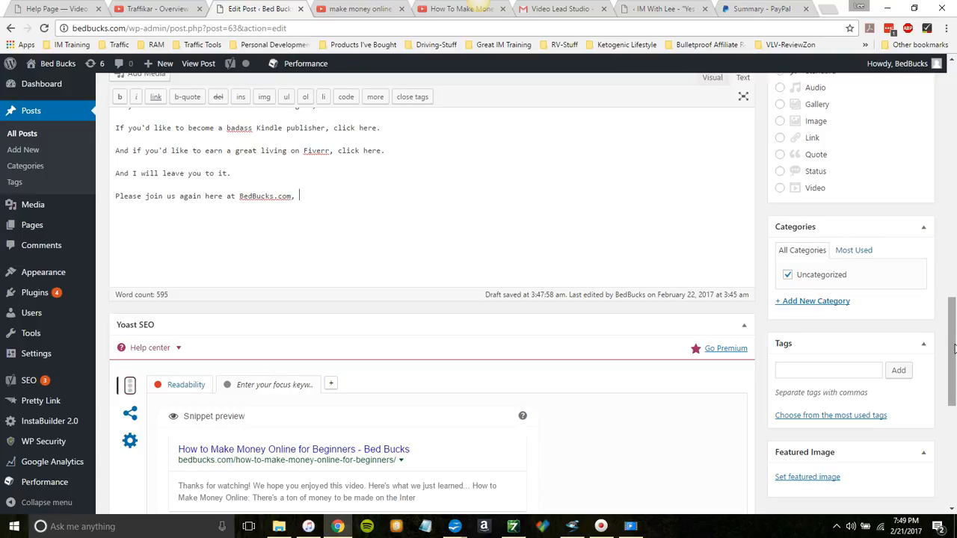
type("and don't forget to follow us on Fac")
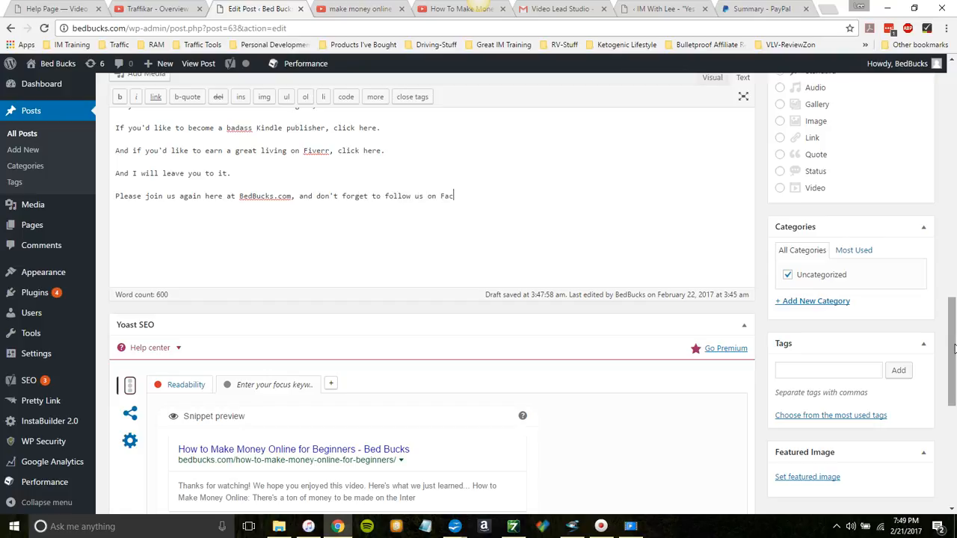
type("leave your comm")
type("ents belo")
Step: Finish the final paragraph with "and don't forget to follow us on Facebook and leave your comments and questions below."
key("BackSpace")
key("BackSpace")
key("BackSpace")
key("BackSpace")
type("and questions ")
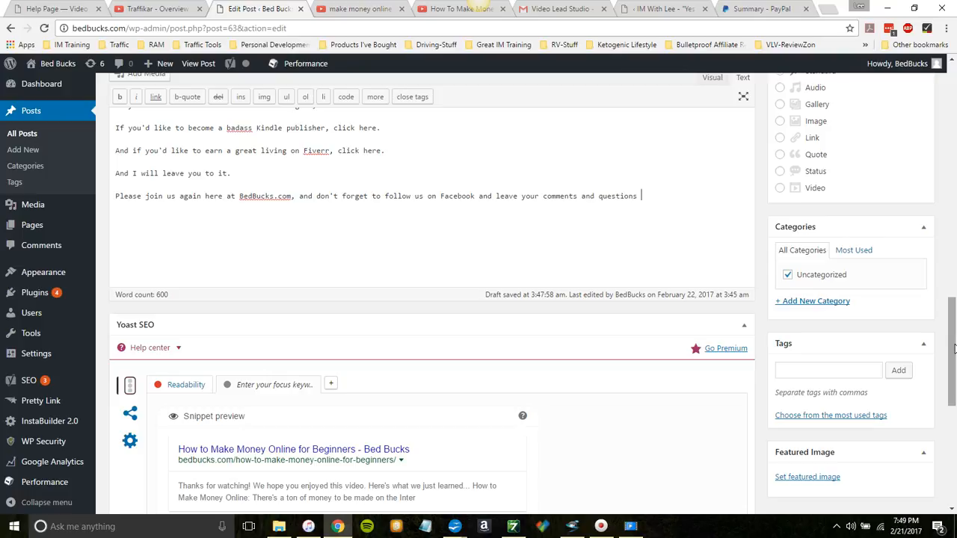
type("below.")
Step: Add a separate line reading "Thanks again, and we'll see ya soon." below the final paragraph
key("Return")
type("Thanks again, and ")
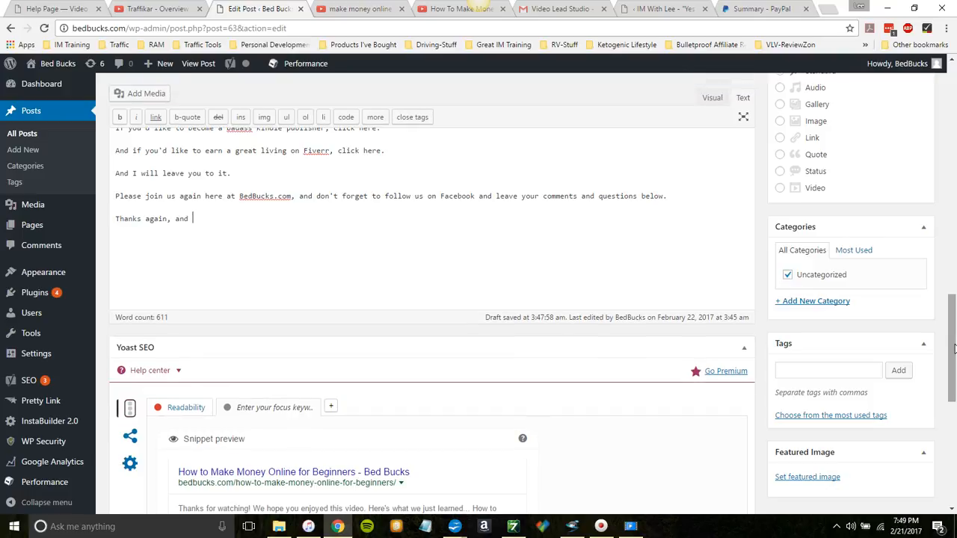
type("we'll see ya soon.")
key("Return")
key("Return")
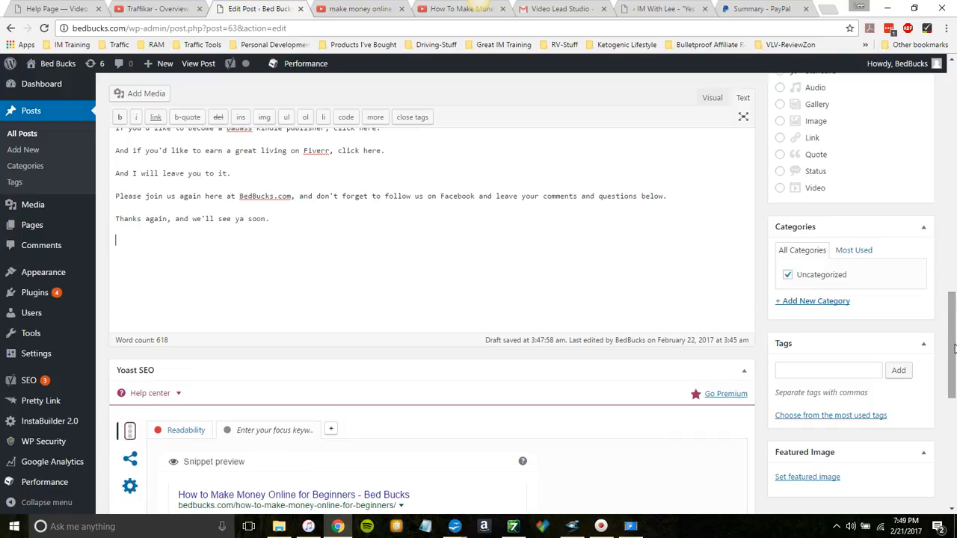
Step: Sign off the post with "All my best," and the author's full name on a separate line below it
type("Best")
type("All ")
type("my best")
type(",")
key("Return")
key("Return")
type("Lee Murray")
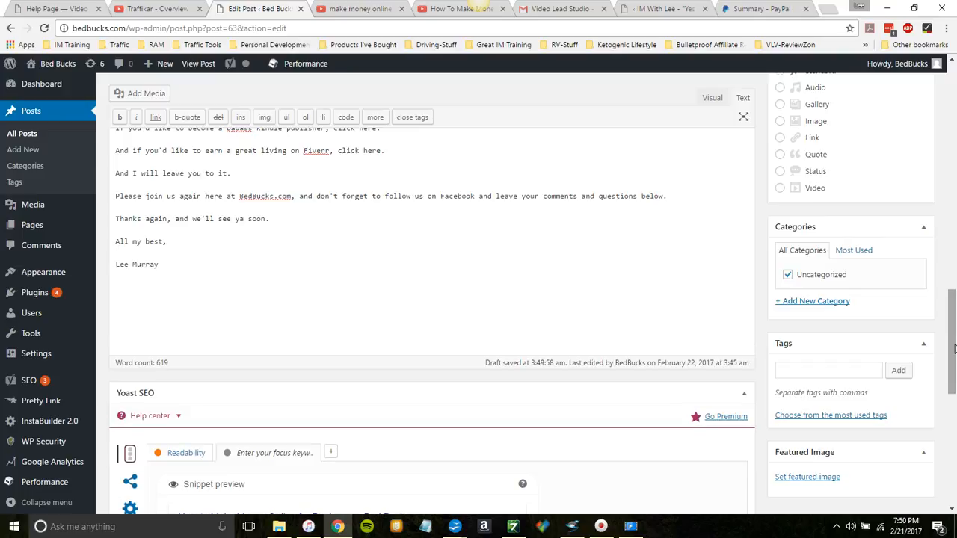
Step: Select the entire post body text and save the post as a draft
left_click_drag(953, 368, 953, 206)
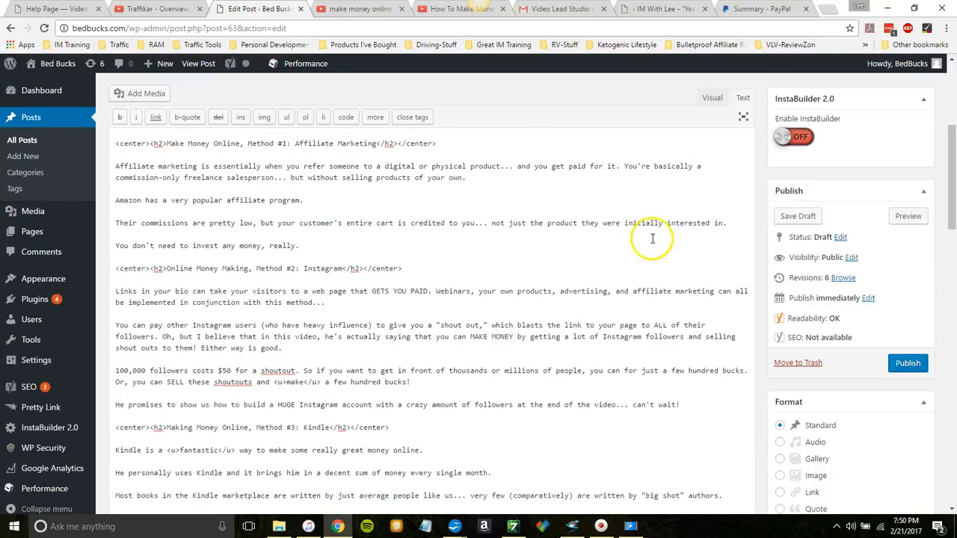
key("ctrl+a")
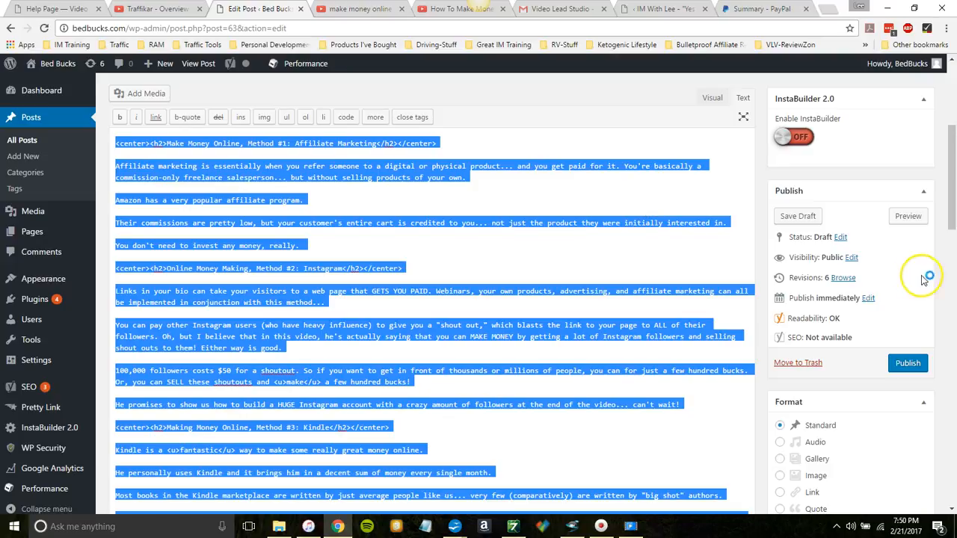
left_click(795, 217)
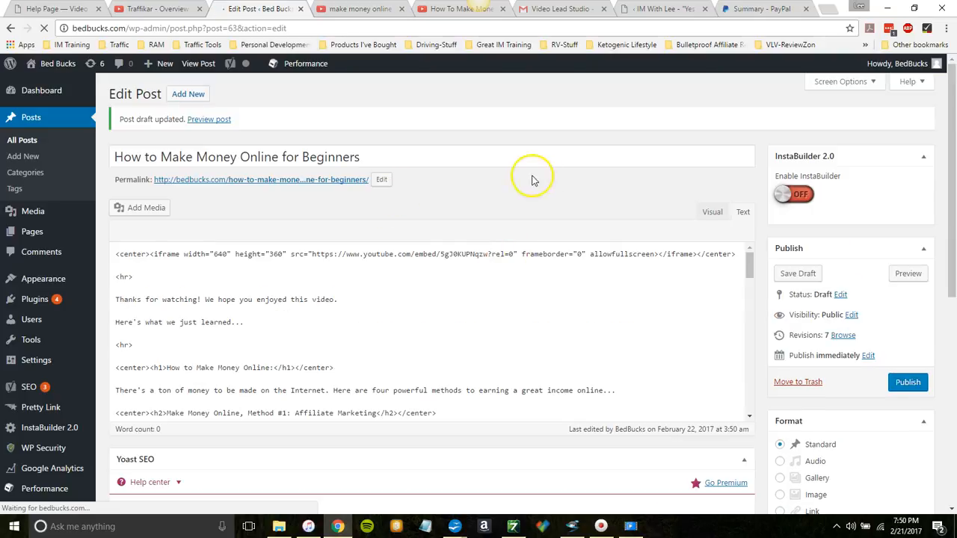
Step: Move the closing center tag after the embedded video's iframe down to its own line, separated by a blank line
left_click_drag(951, 113, 954, 142)
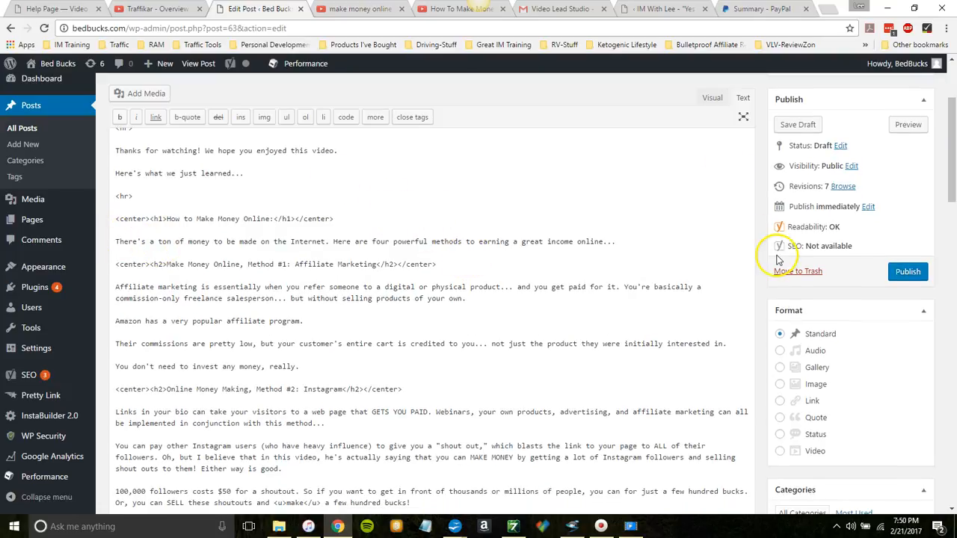
left_click_drag(949, 186, 948, 138)
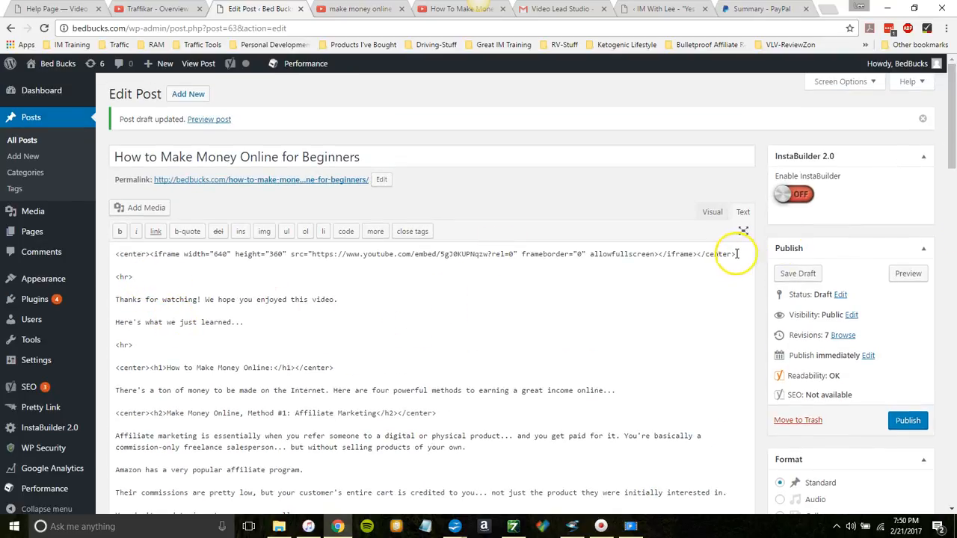
left_click(695, 254)
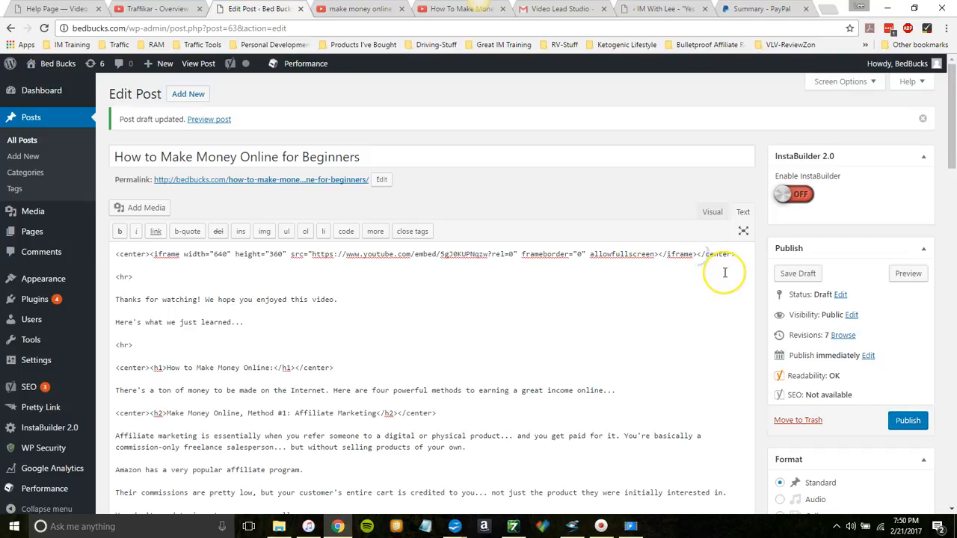
key("Return")
key("Return")
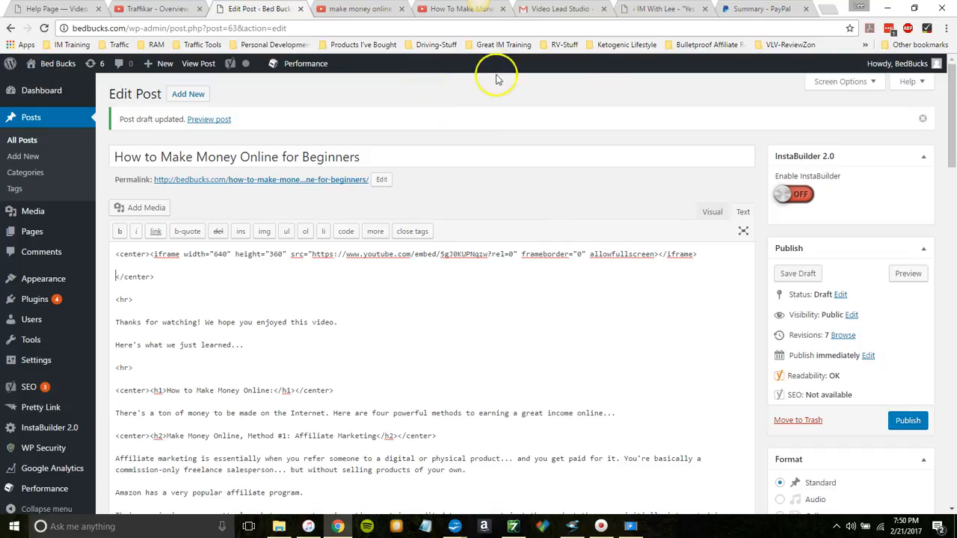
Step: Open adsense.com in a new browser tab and go to the Google AdSense sign-in page
left_click(828, 11)
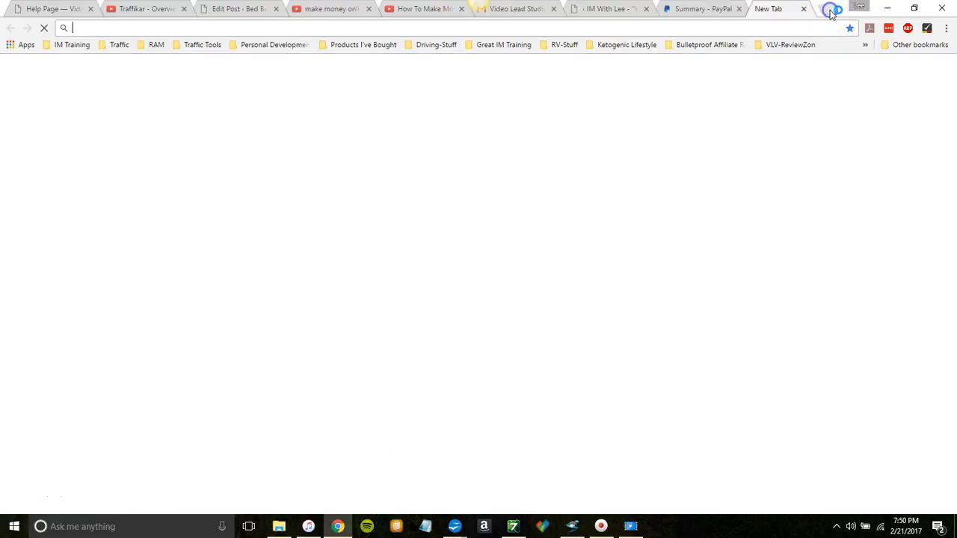
type("adsense.com")
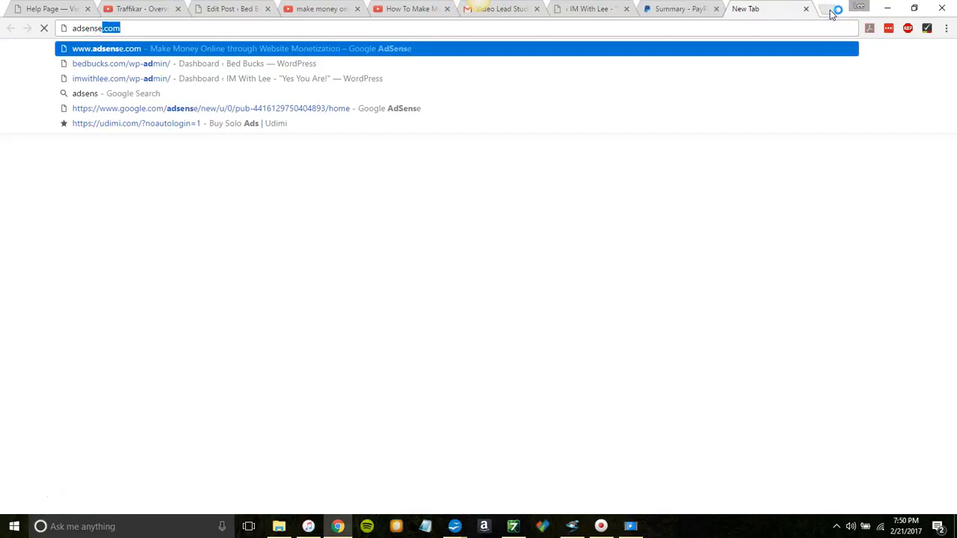
key("Return")
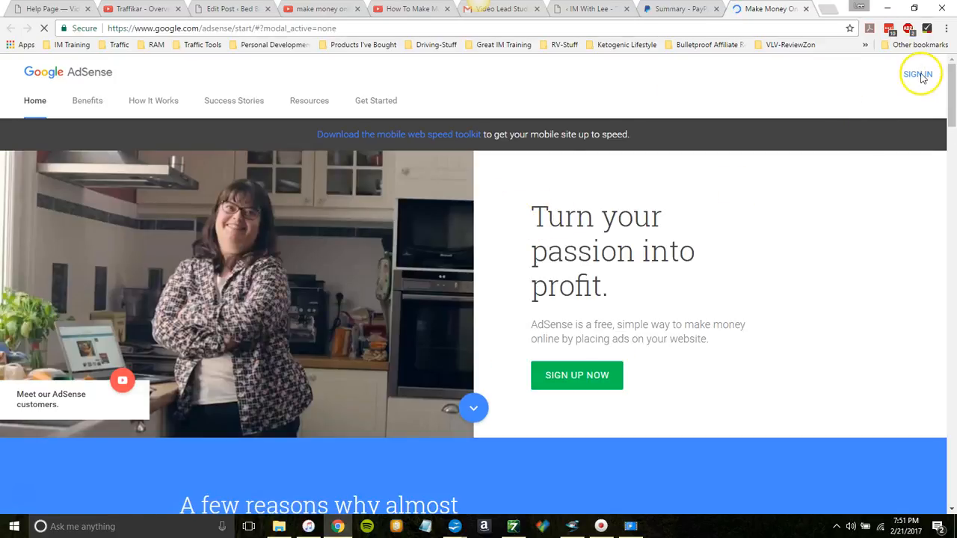
left_click(923, 77)
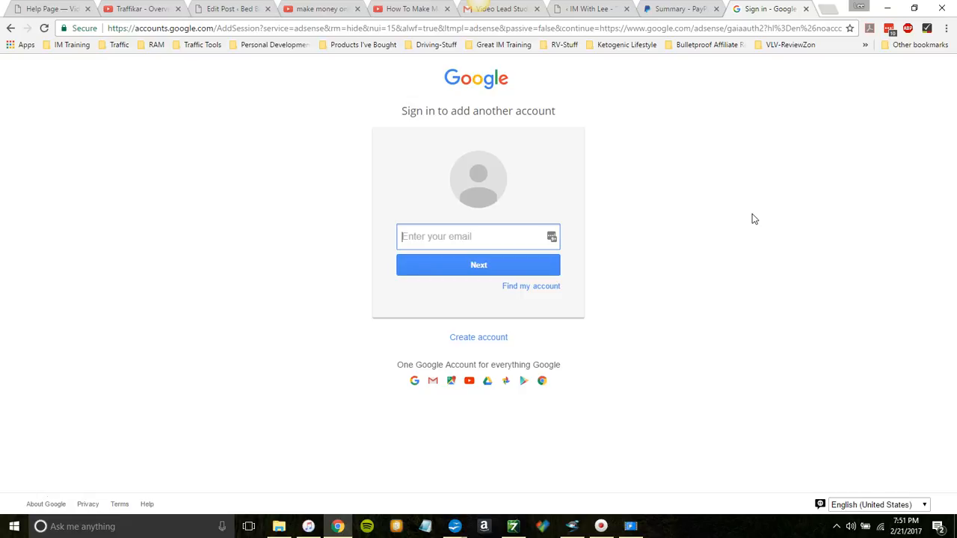
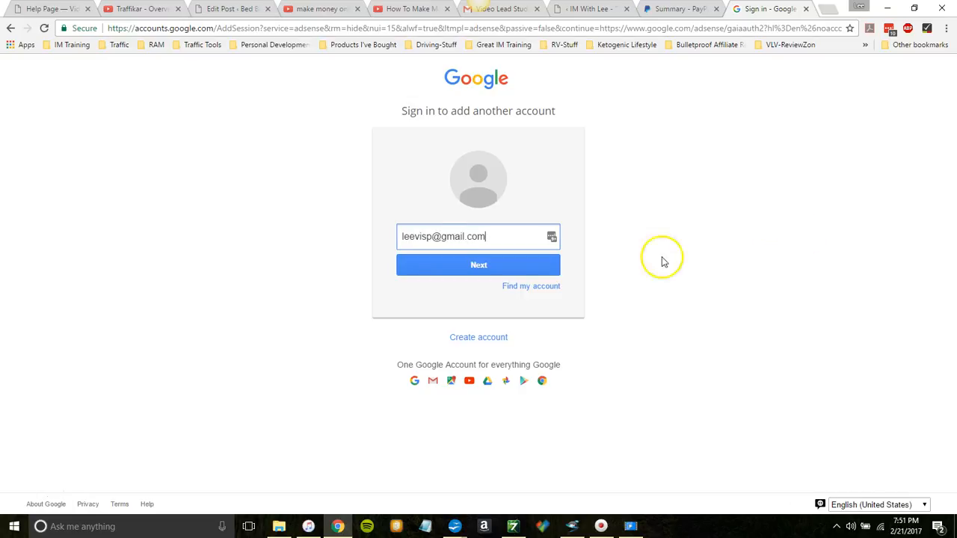
Step: Sign in to Google AdSense with the account's e-mail address and password
left_click(540, 265)
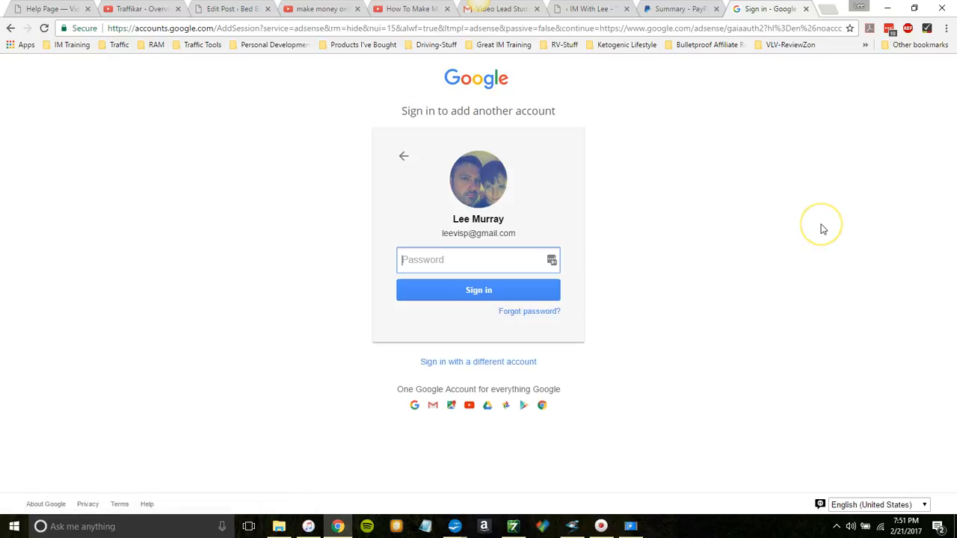
type("*")
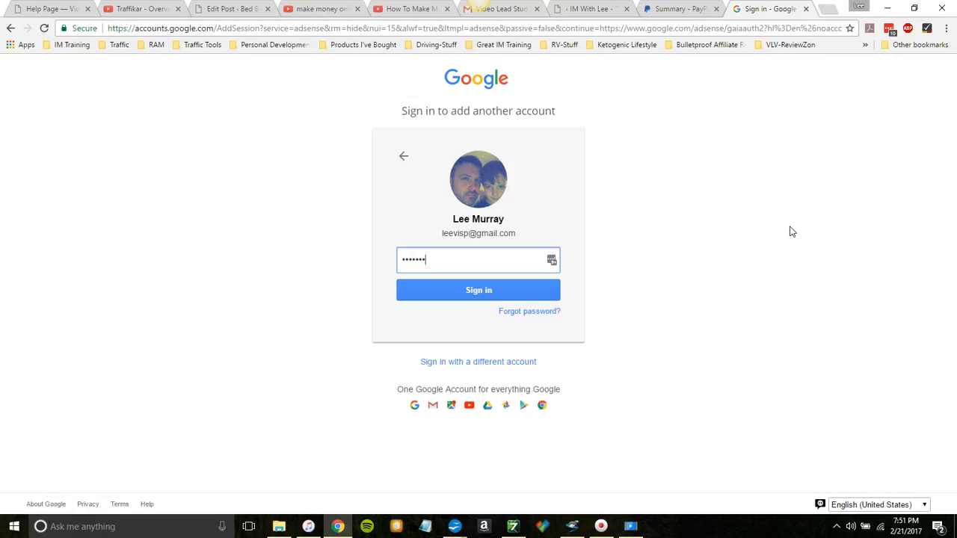
type("*********")
key("Return")
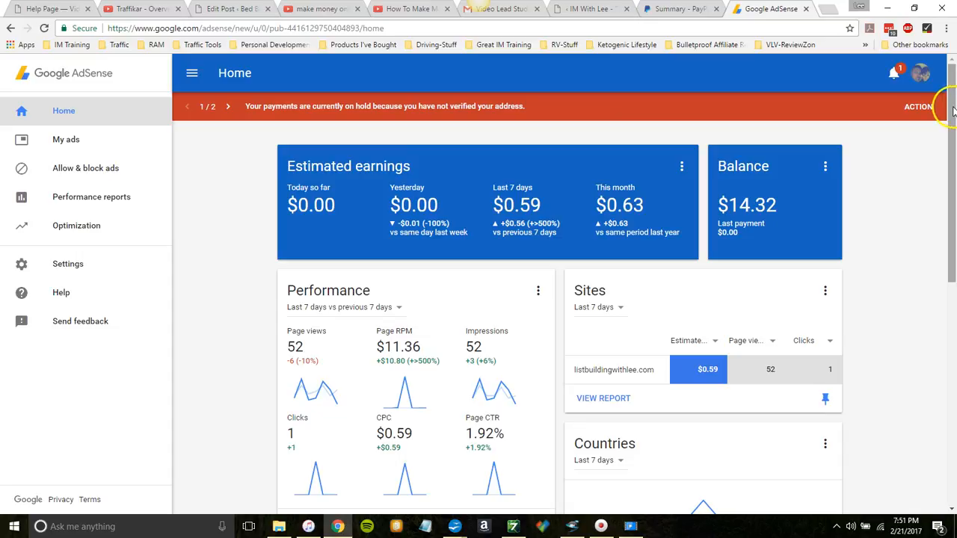
Step: Start a new content ad unit under My ads and choose the 336 x 280 Large Rectangle size
left_click_drag(953, 111, 953, 134)
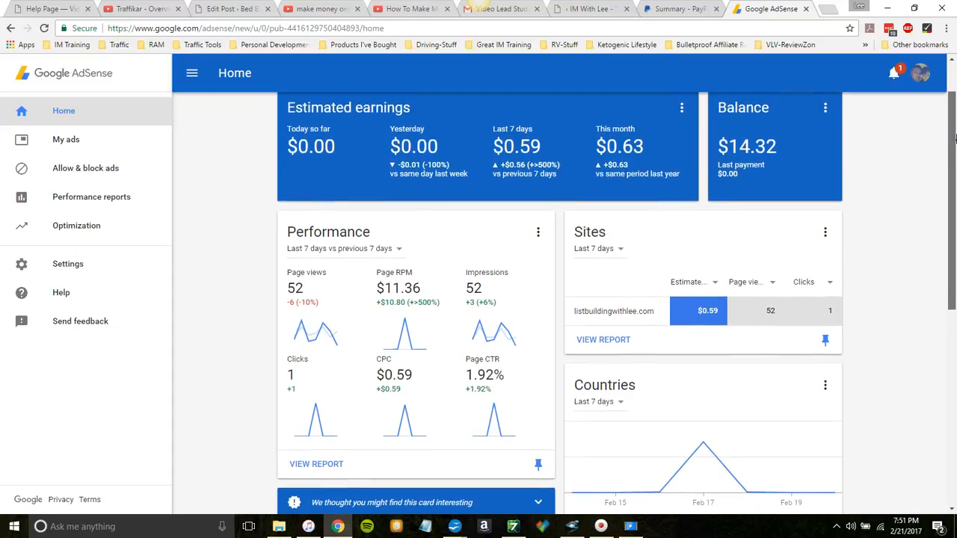
left_click_drag(953, 138, 953, 168)
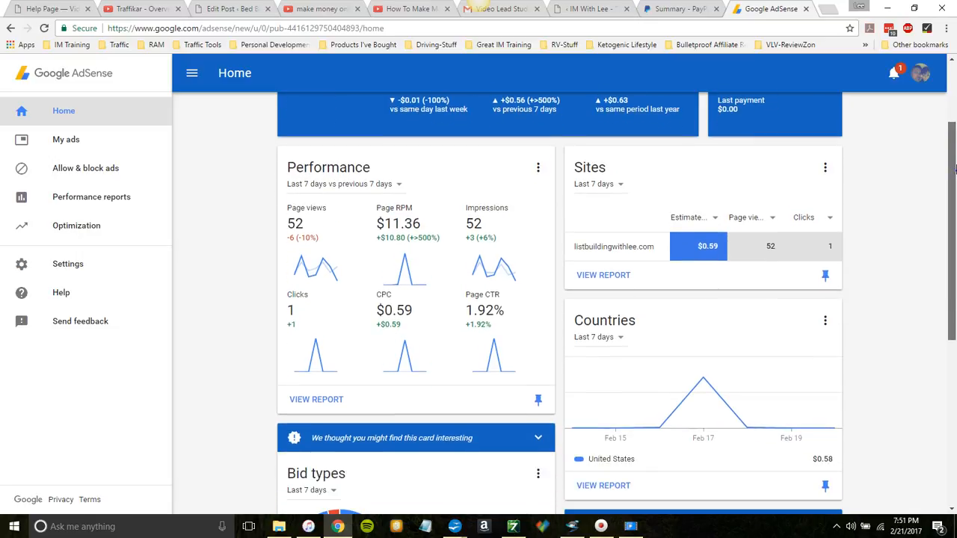
left_click_drag(953, 168, 953, 142)
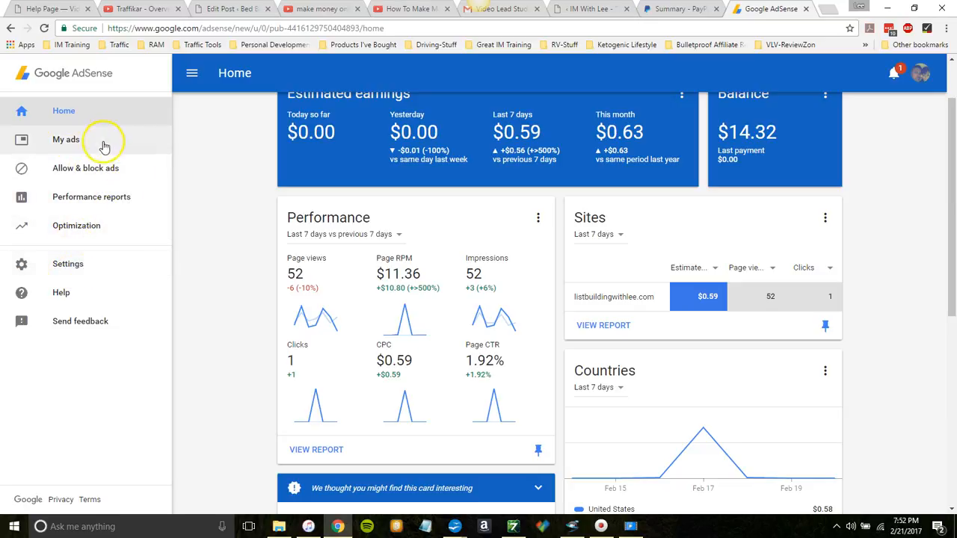
left_click(69, 142)
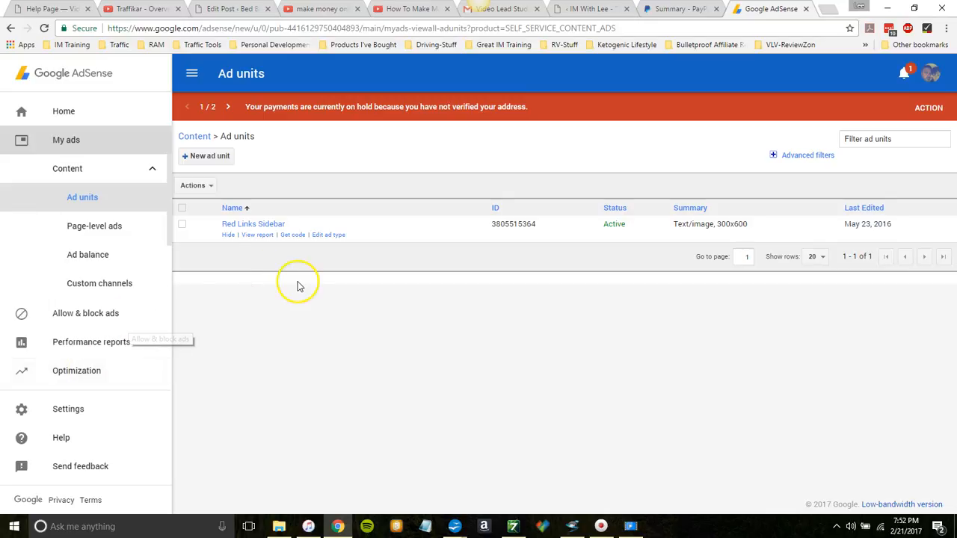
left_click(209, 160)
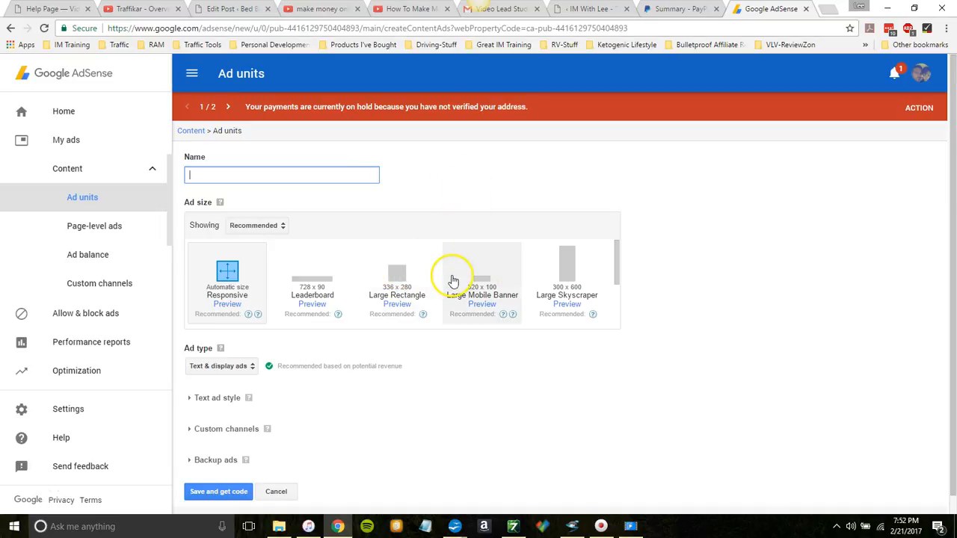
left_click(398, 274)
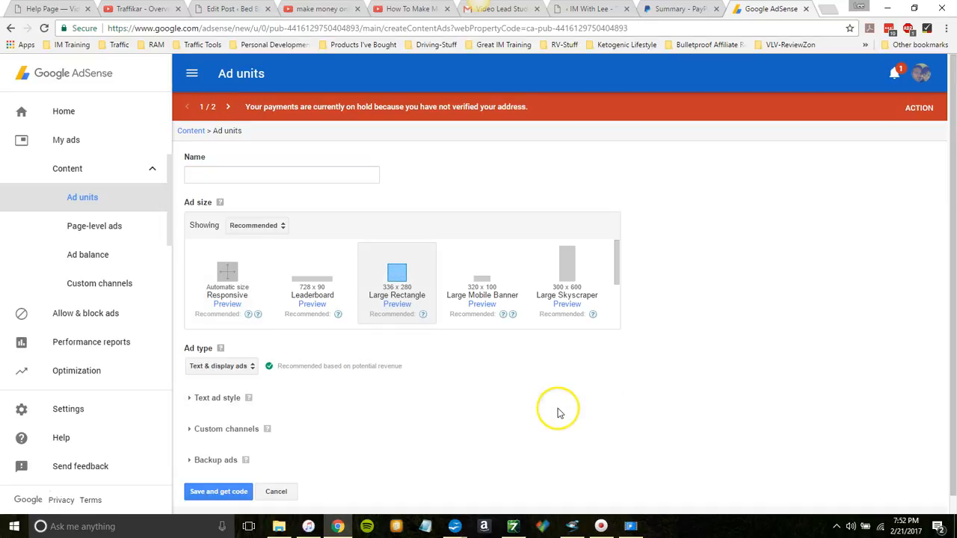
left_click_drag(955, 258, 954, 338)
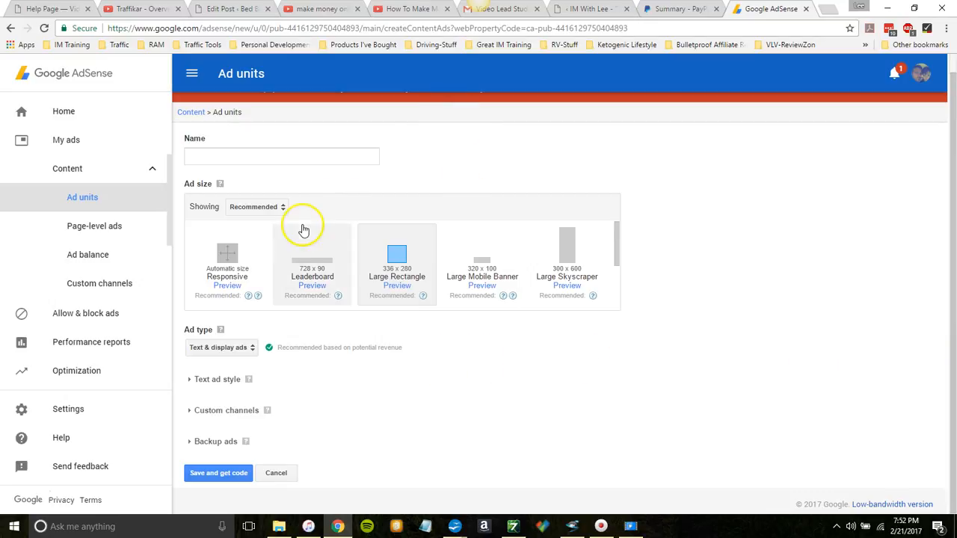
Step: Expand the text ad style options and name the ad unit "Bedbucks Make Money Online Under Vid"
left_click(230, 382)
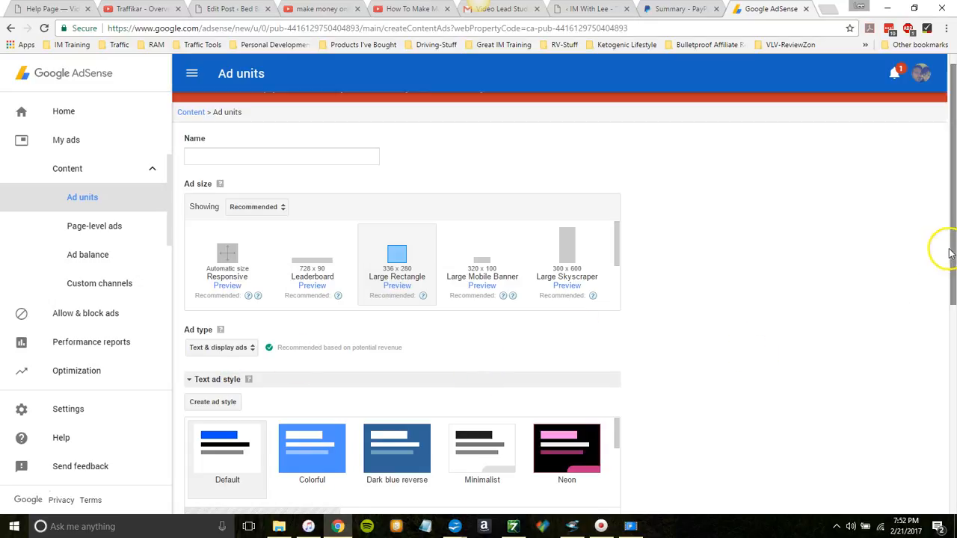
left_click_drag(953, 254, 953, 471)
left_click_drag(953, 508, 923, 143)
left_click(300, 181)
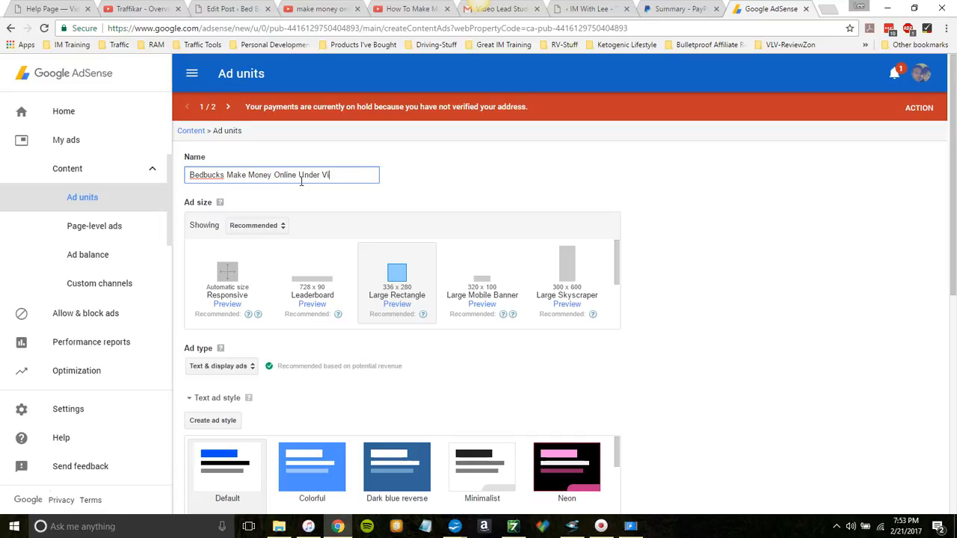
left_click(422, 168)
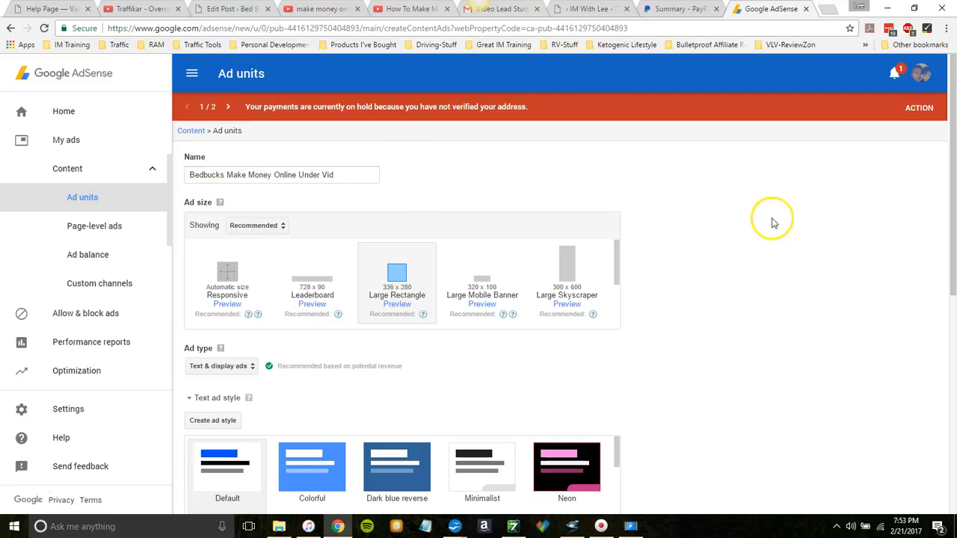
Step: Save the new ad unit and copy its generated asynchronous ad code
left_click_drag(952, 149, 953, 411)
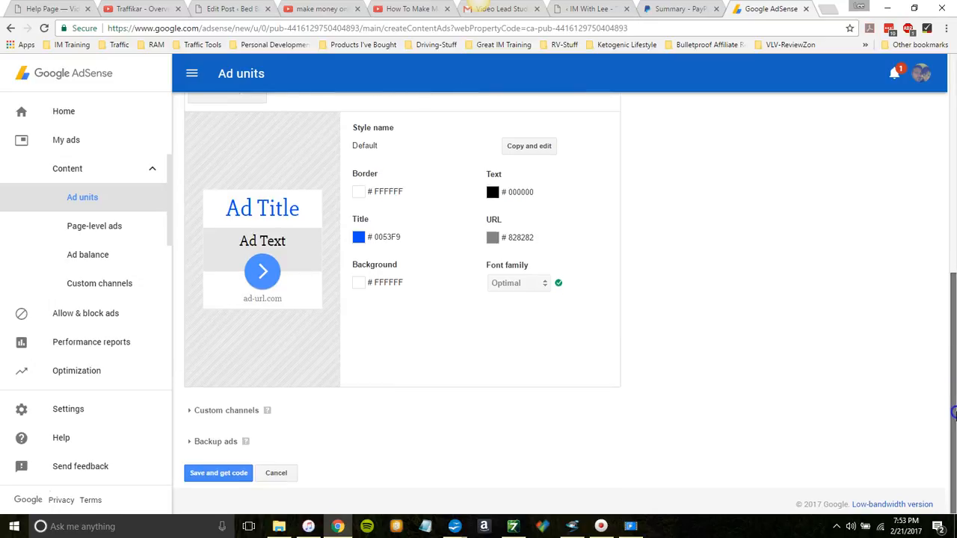
left_click(226, 476)
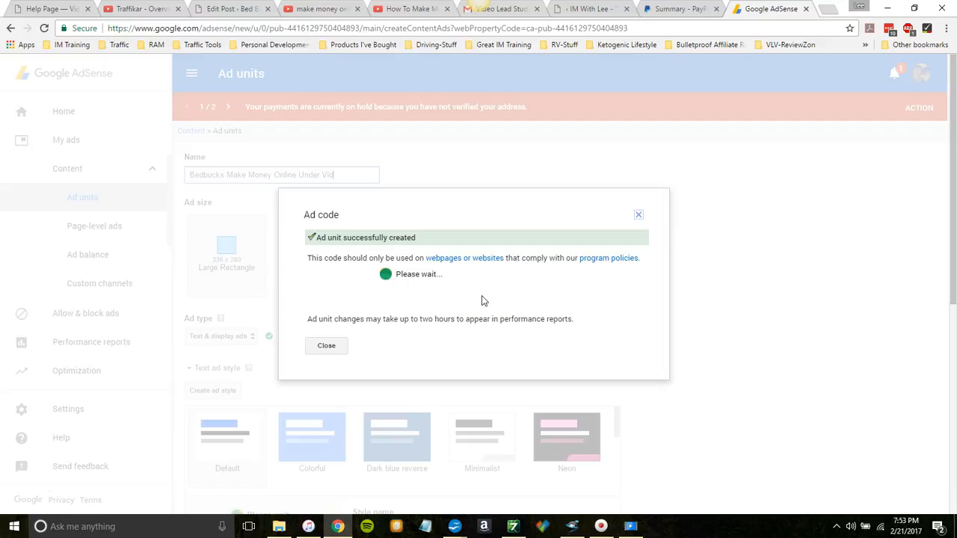
left_click(396, 249)
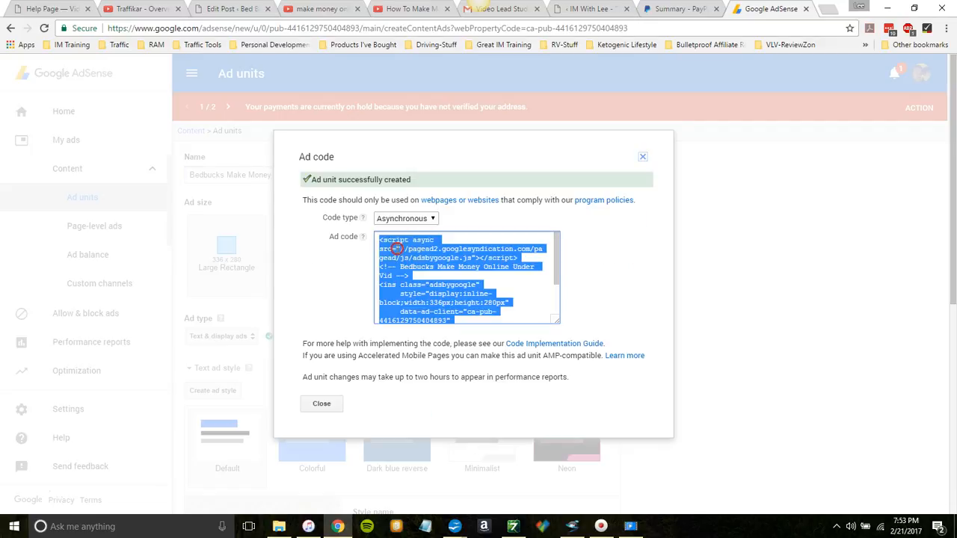
right_click(396, 249)
left_click(423, 255)
Step: Paste the copied ad code into the post beneath the video embed, before the closing center tag, and publish the post
left_click(231, 9)
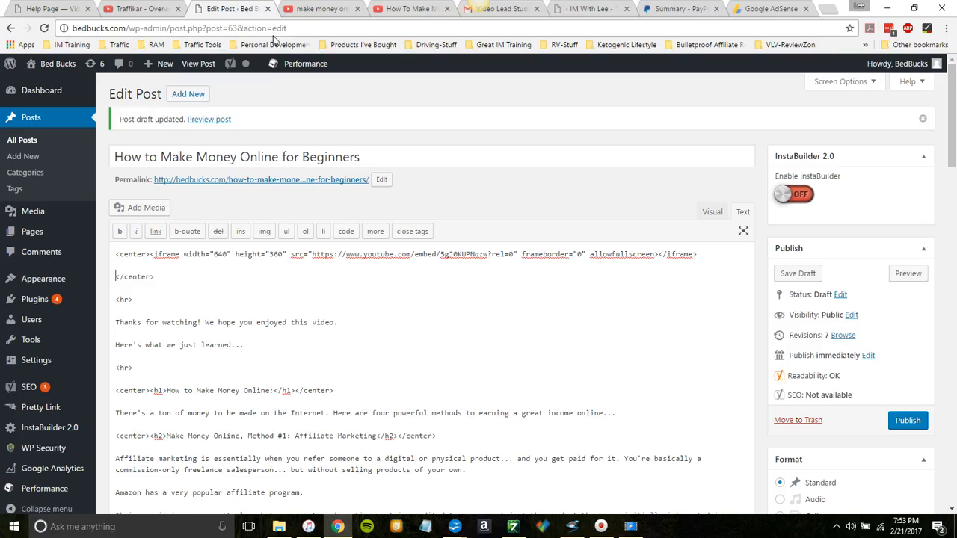
right_click(114, 276)
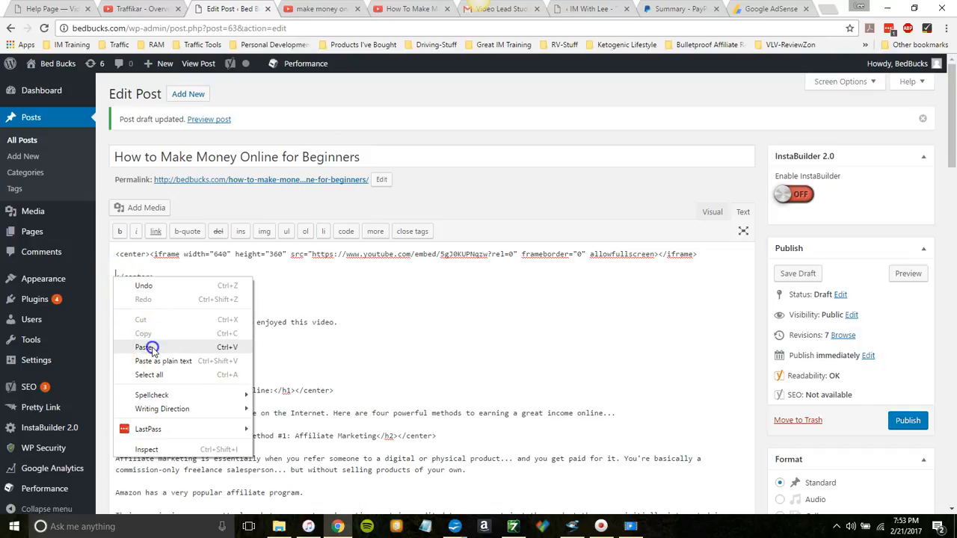
left_click(146, 348)
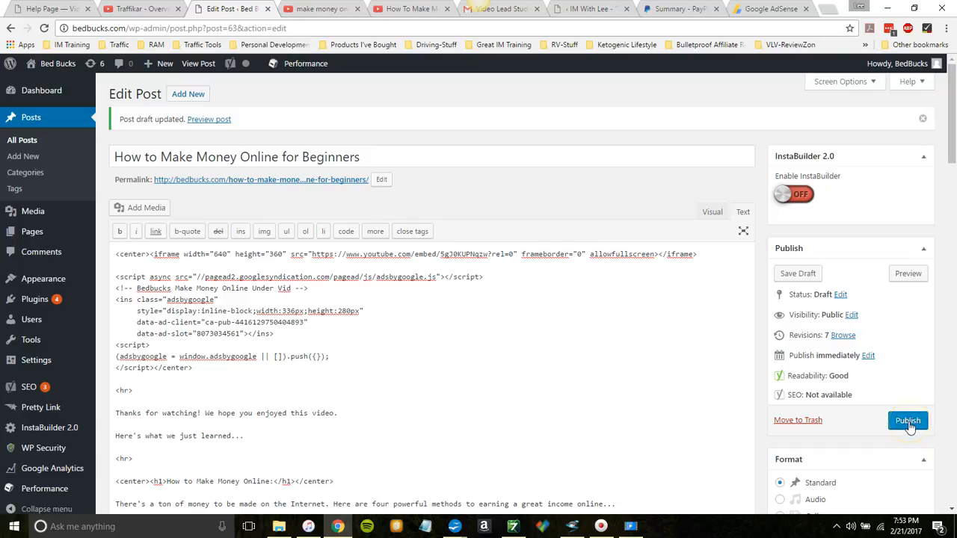
left_click(907, 422)
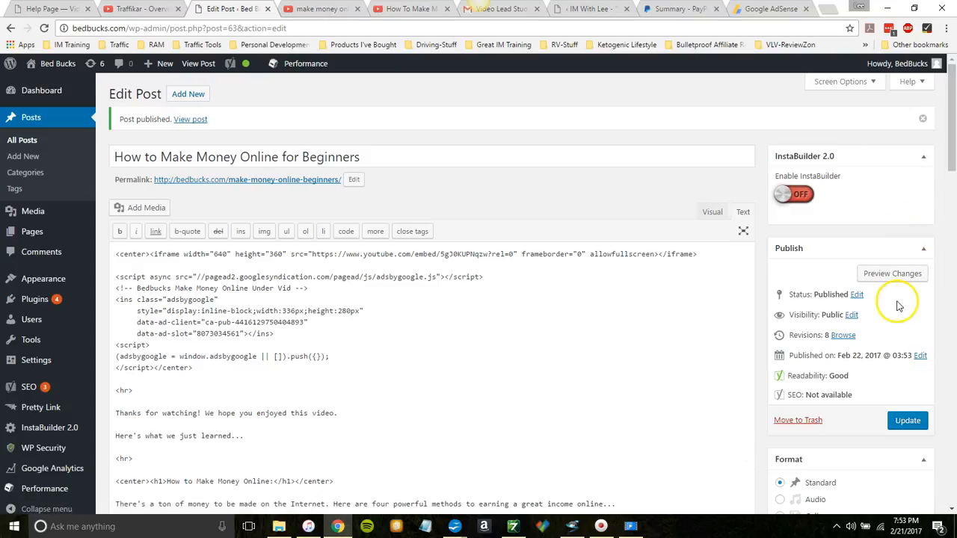
Step: Open the published "How to Make Money Online for Beginners" post from the site's homepage and inspect the area under the video
mouse_move(58, 66)
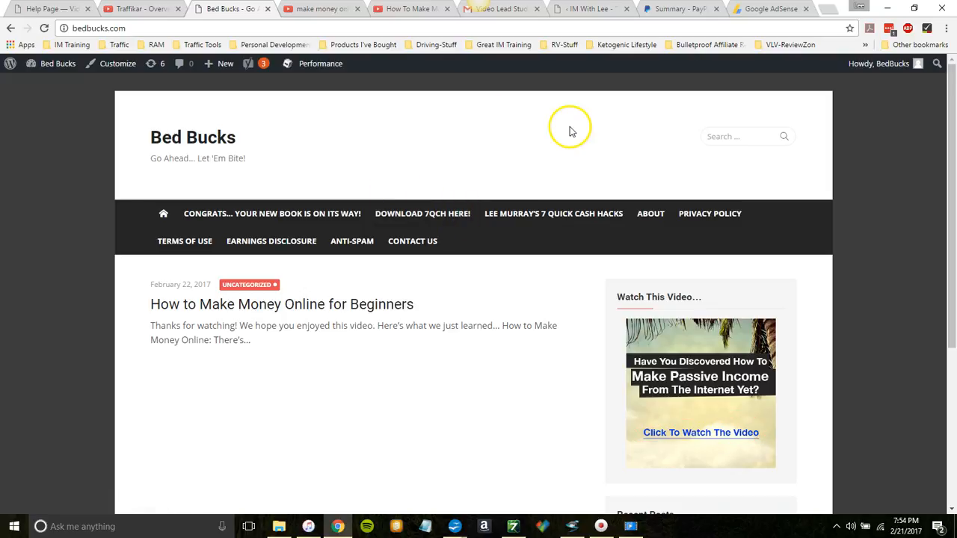
left_click(351, 305)
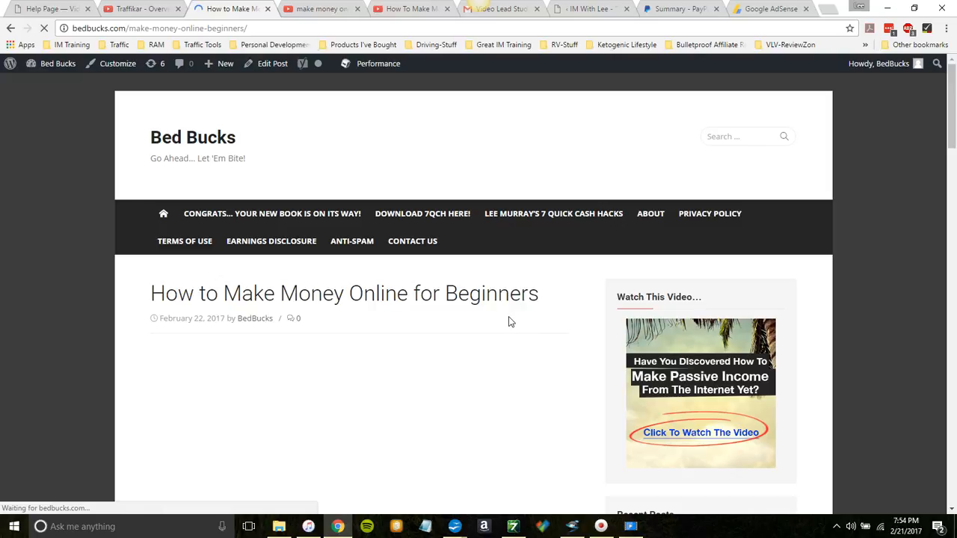
left_click_drag(953, 127, 953, 177)
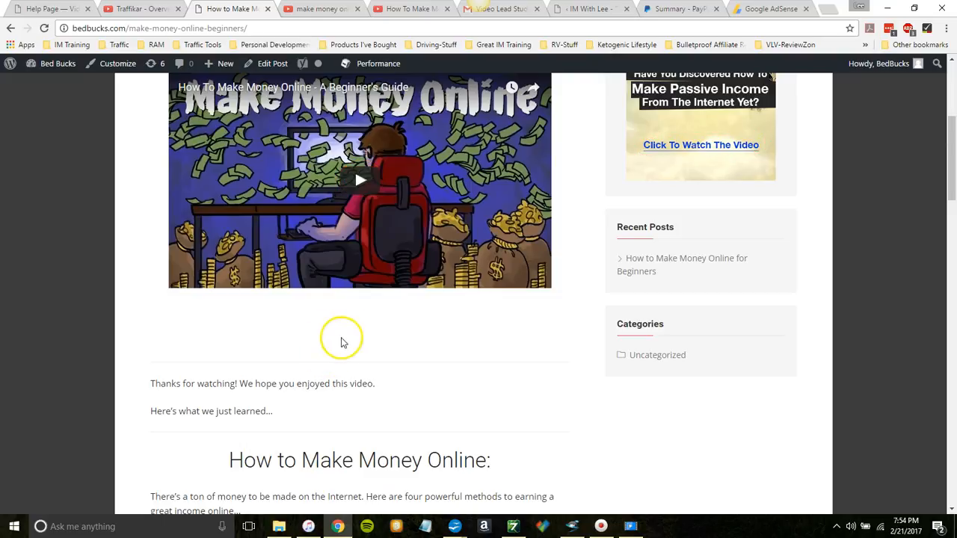
Step: Disable Adblock Plus on this site and reload the post
left_click(909, 29)
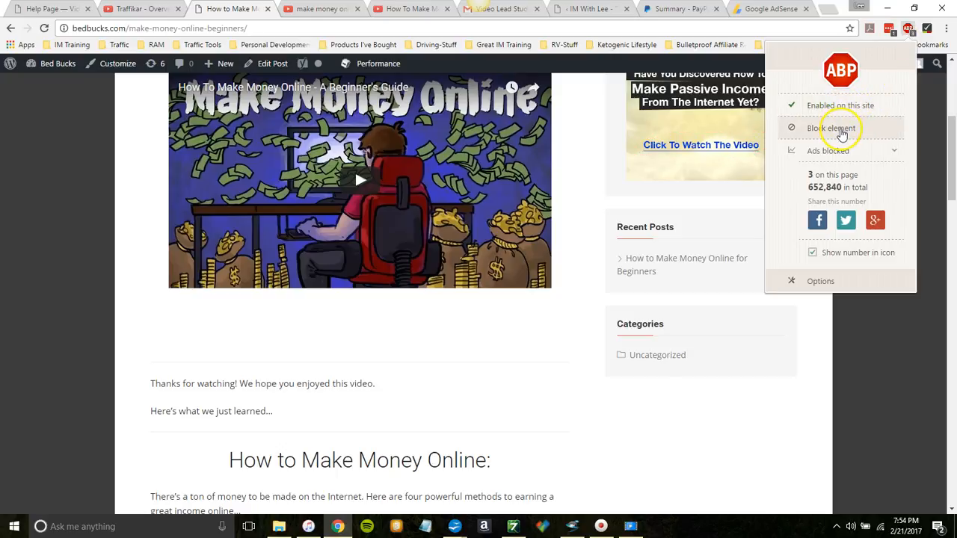
left_click(821, 107)
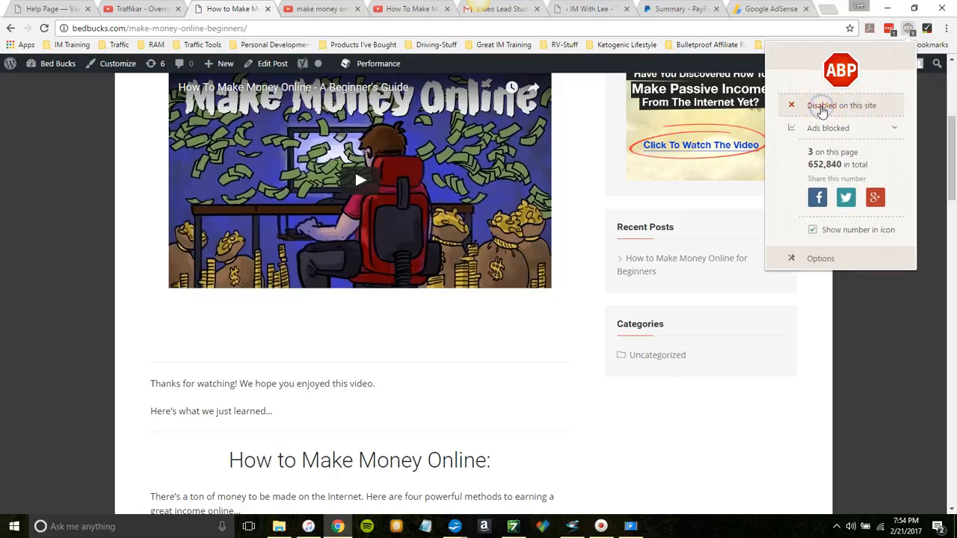
left_click(883, 331)
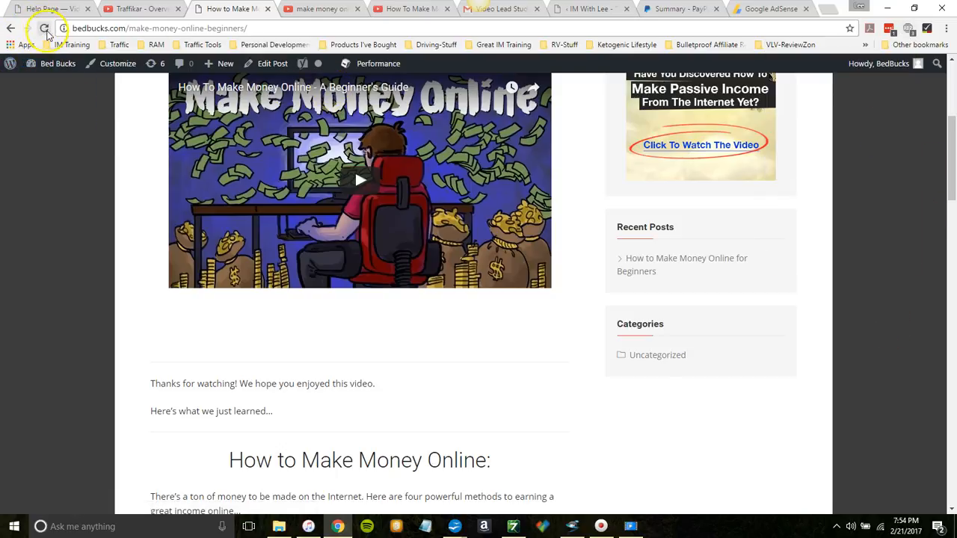
left_click(44, 30)
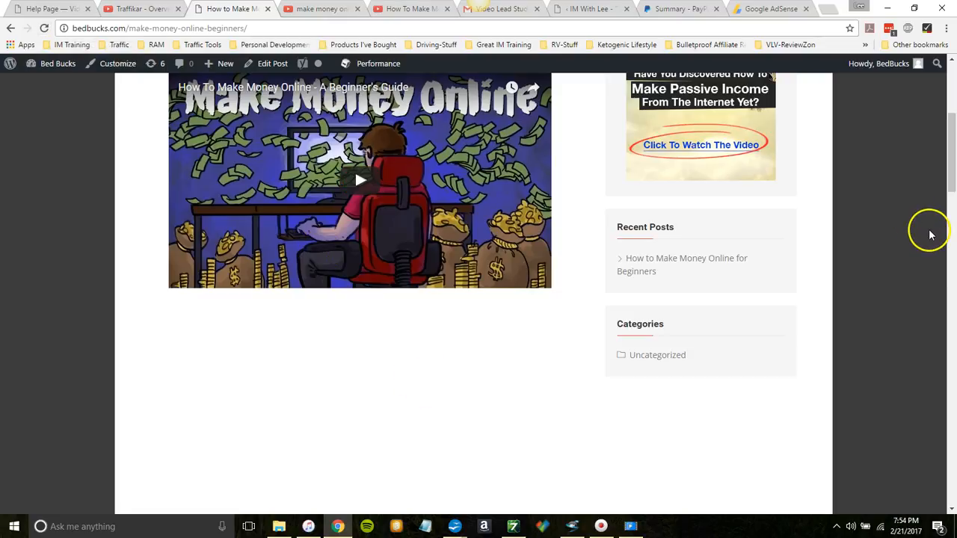
Step: Check the ad space under the video, reload the post once more and review the layout of the article text
left_click_drag(950, 171, 951, 196)
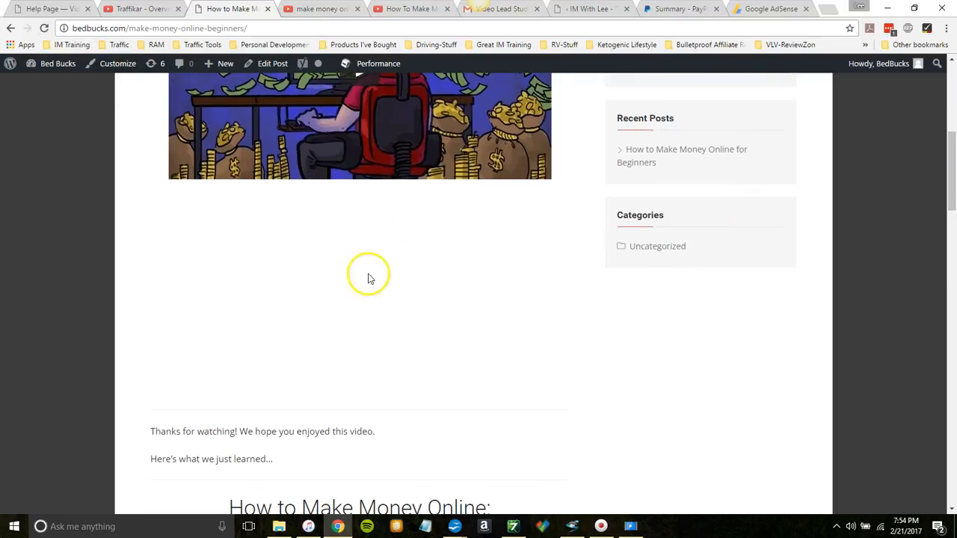
left_click(45, 29)
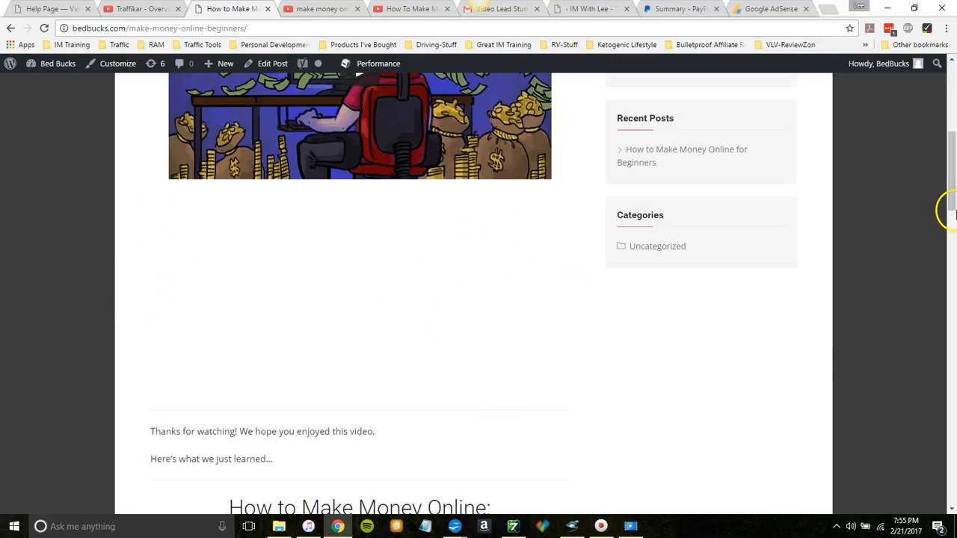
left_click_drag(953, 187, 951, 270)
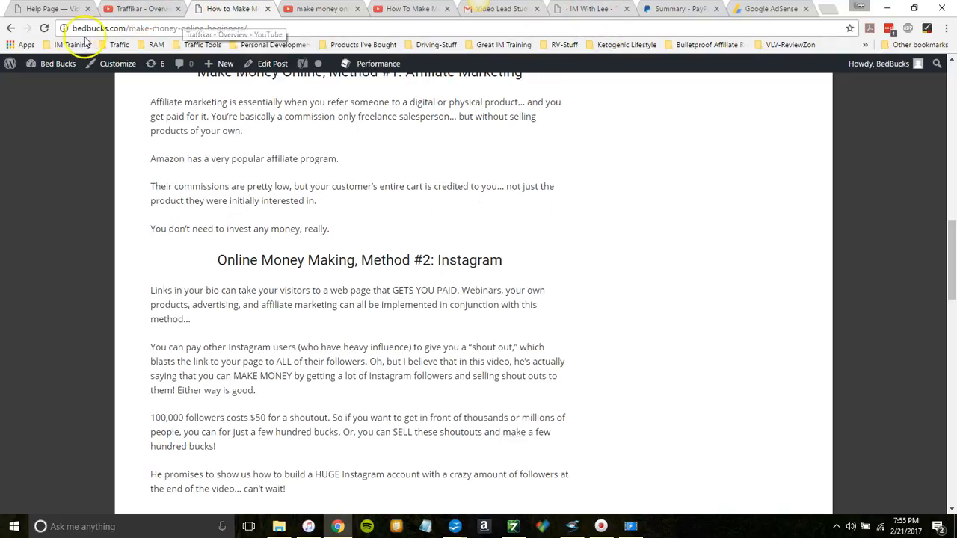
Step: Return to the post's editor and insert an <hr> divider below the "How to Make Money Online:" heading
right_click(13, 32)
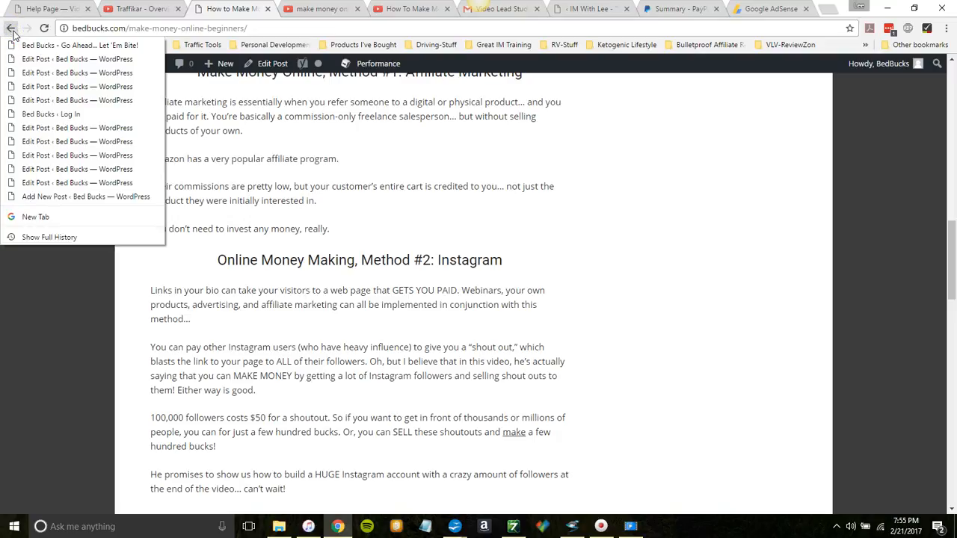
left_click(13, 32)
left_click(13, 31)
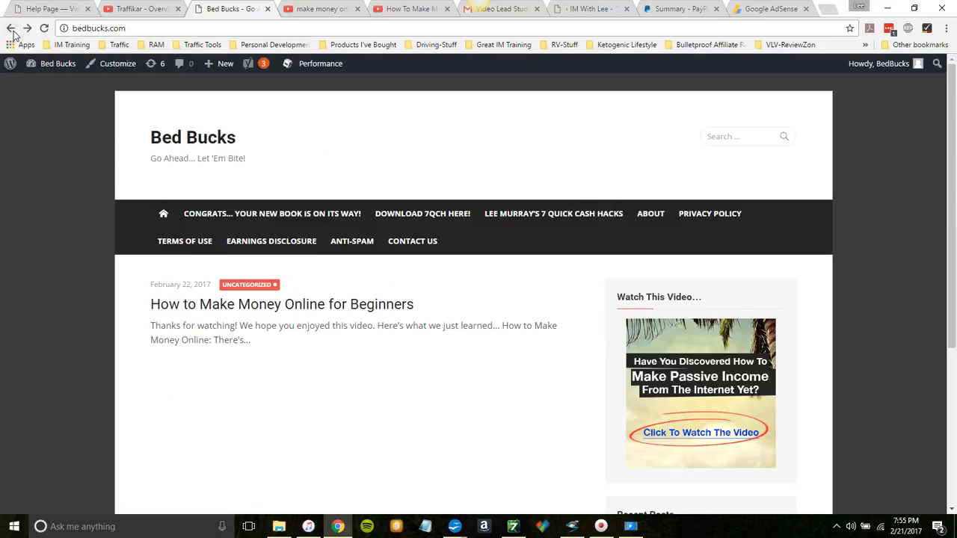
mouse_move(950, 141)
left_mouse_down()
mouse_move(951, 180)
mouse_move(953, 155)
left_mouse_up()
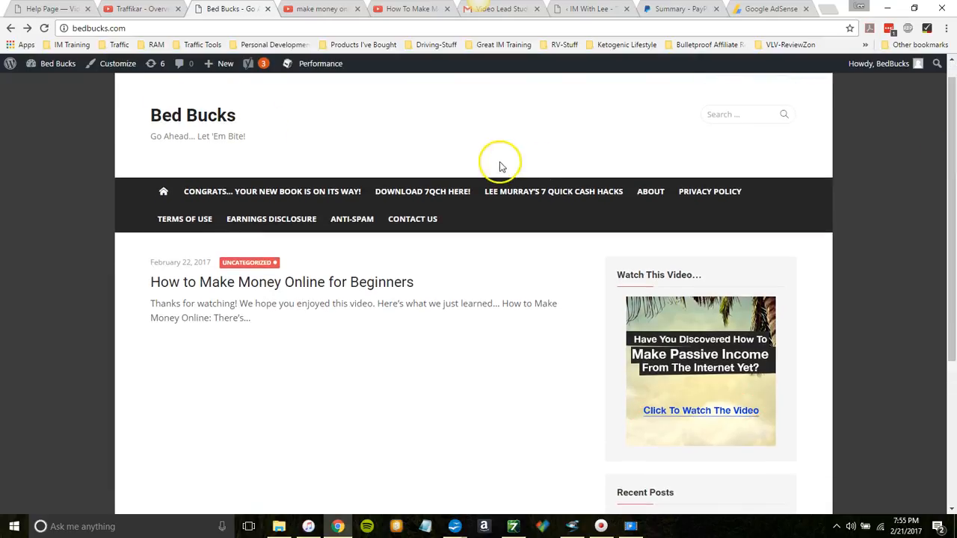
left_click(10, 28)
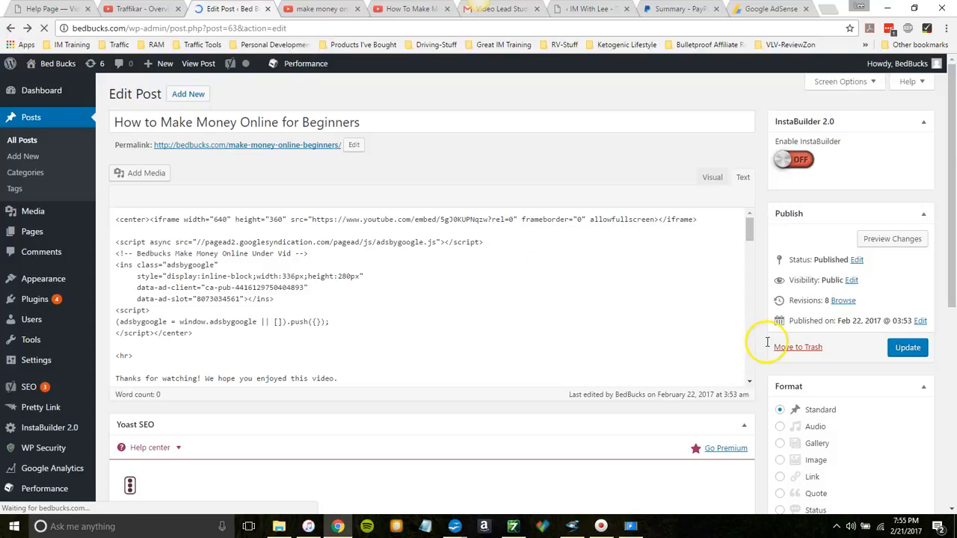
left_click_drag(951, 98, 954, 155)
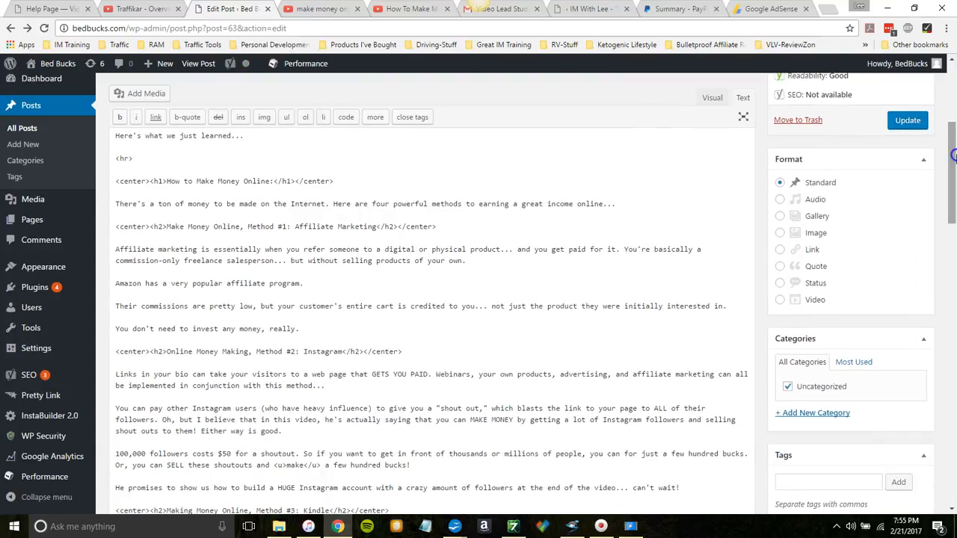
left_click(345, 181)
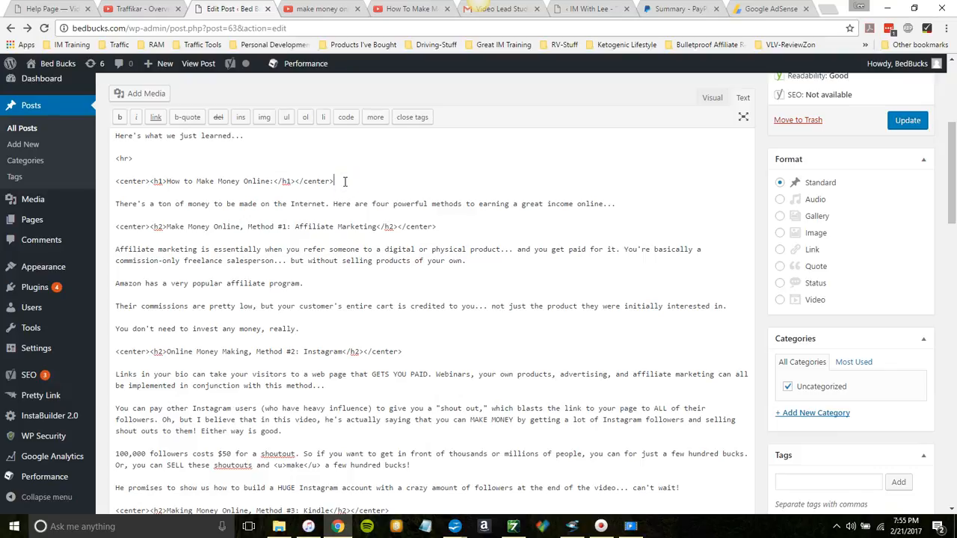
key("Return")
key("Return")
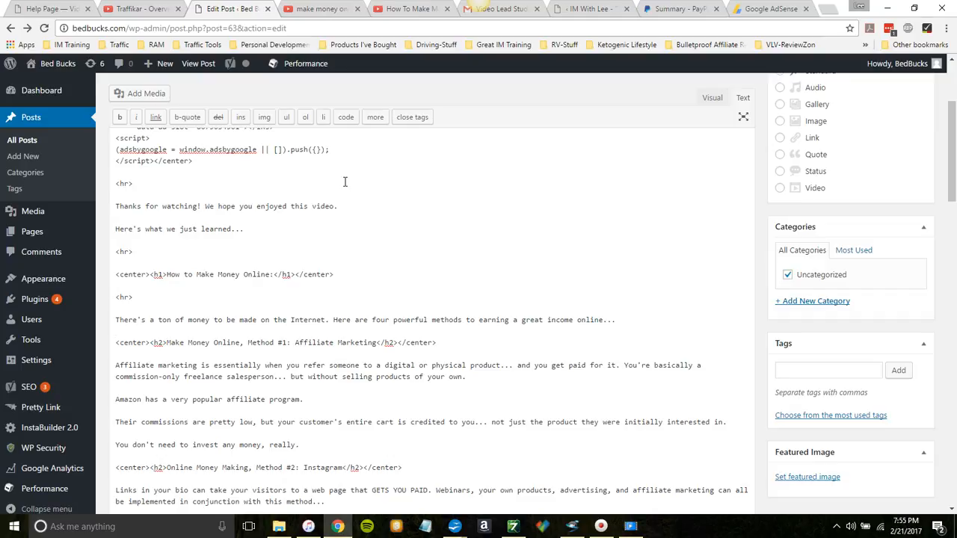
Step: Insert <hr> dividers above and below the "Make Money Online, Method #1: Affiliate Marketing" heading
key("Return")
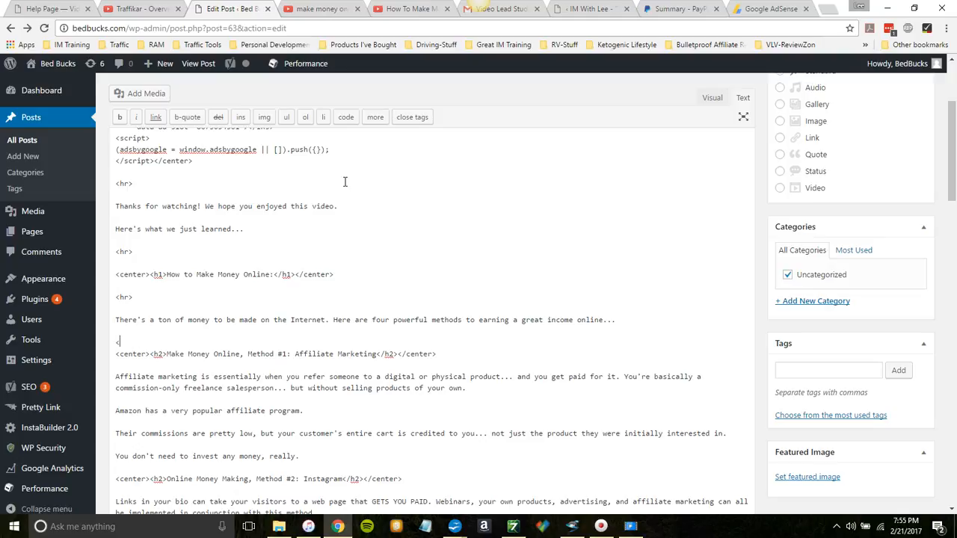
key("Return")
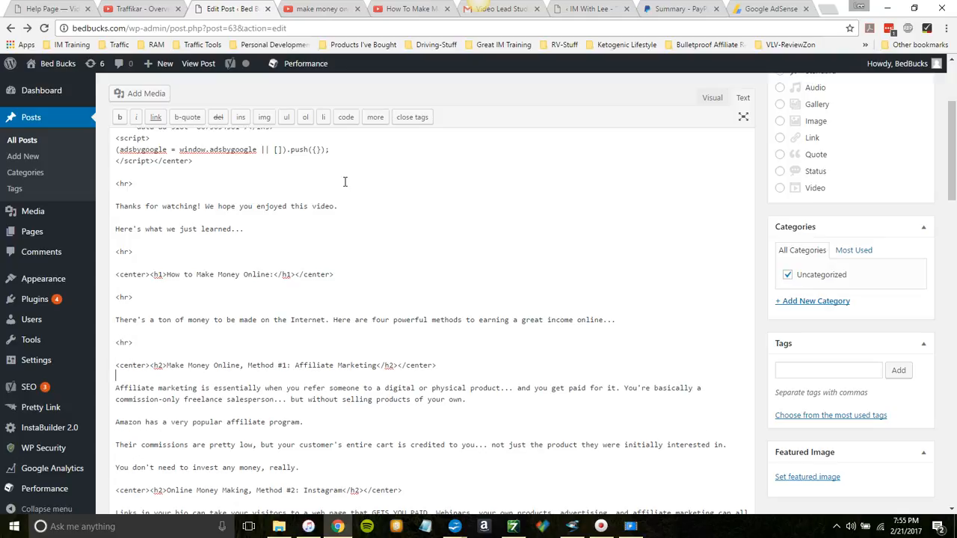
key("Return")
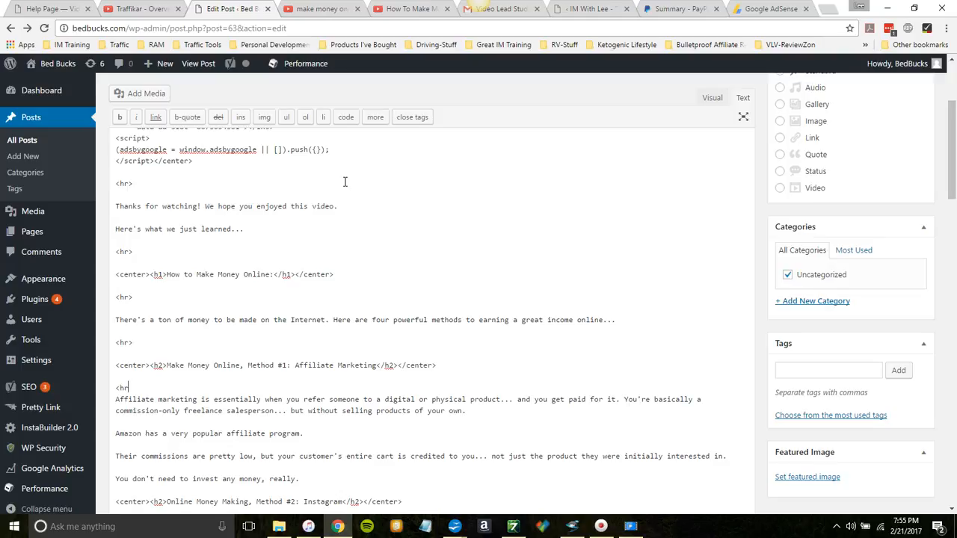
key("Return")
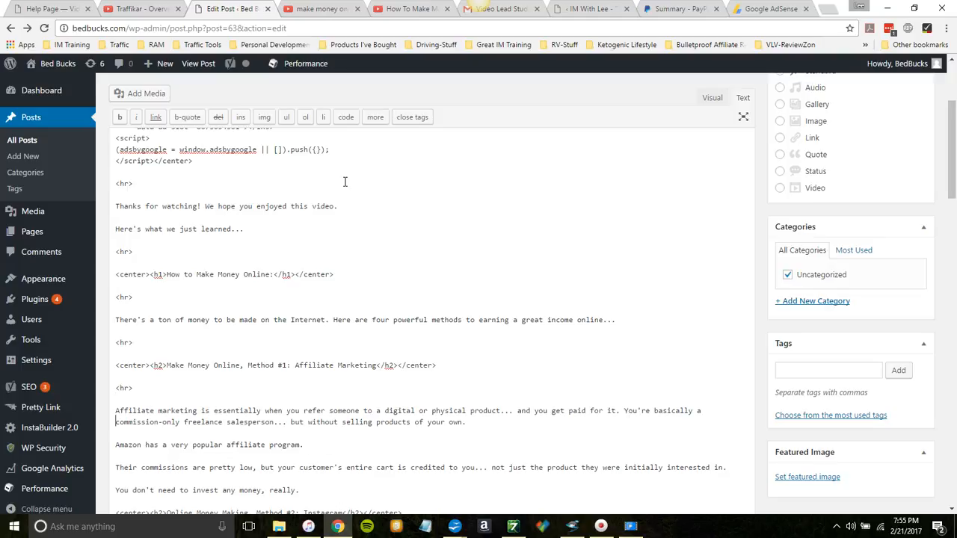
Step: Insert <hr> dividers above and below the "Online Money Making, Method #2: Instagram" heading
scroll(345, 182, "down", 3)
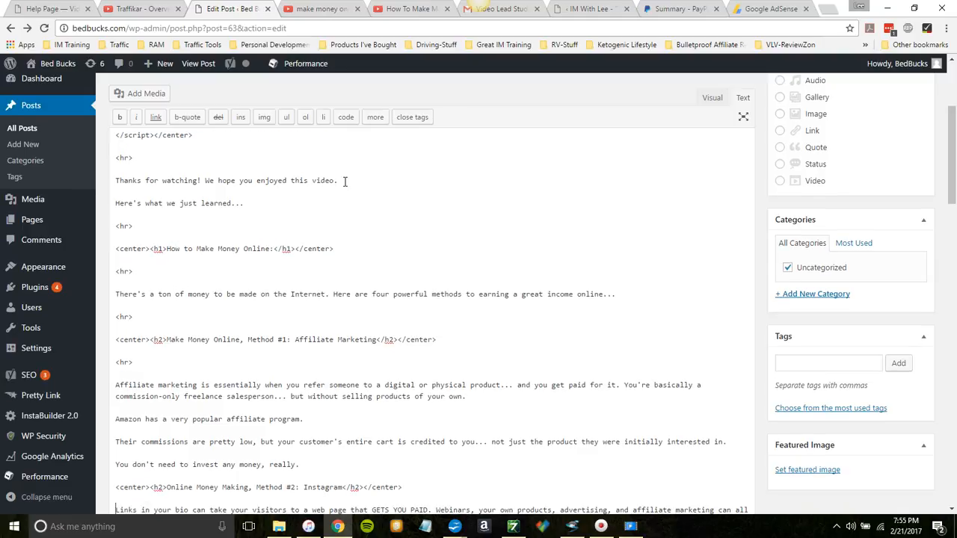
key("Down")
key("Down")
key("Down")
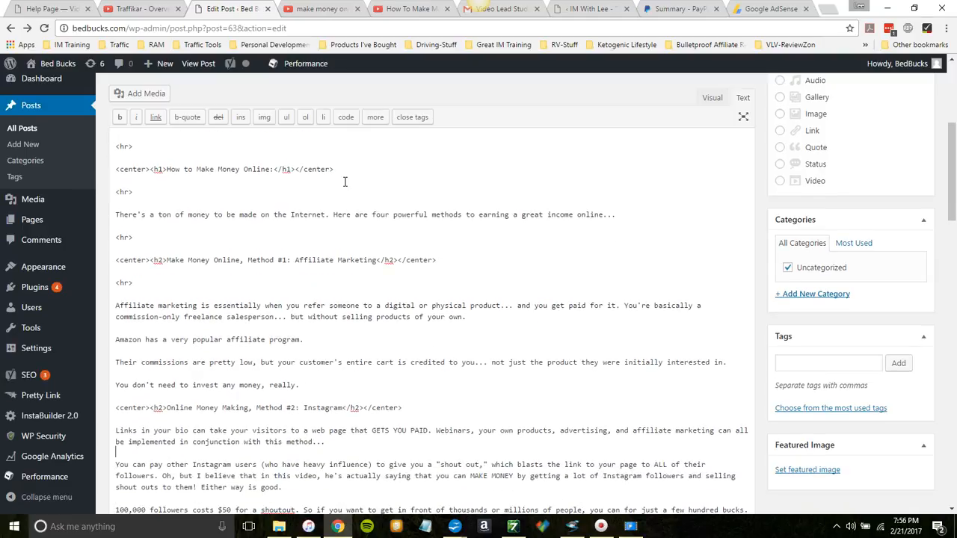
key("Return")
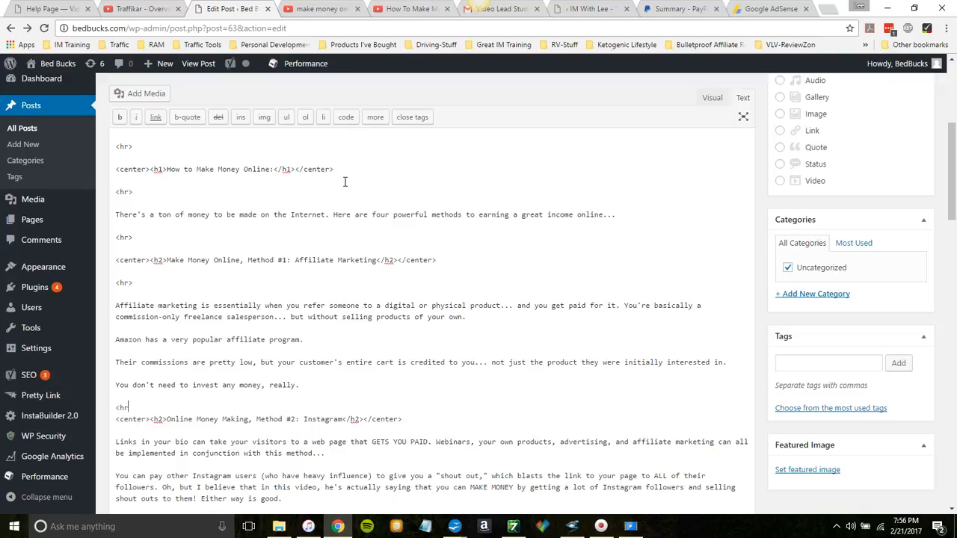
key("Return")
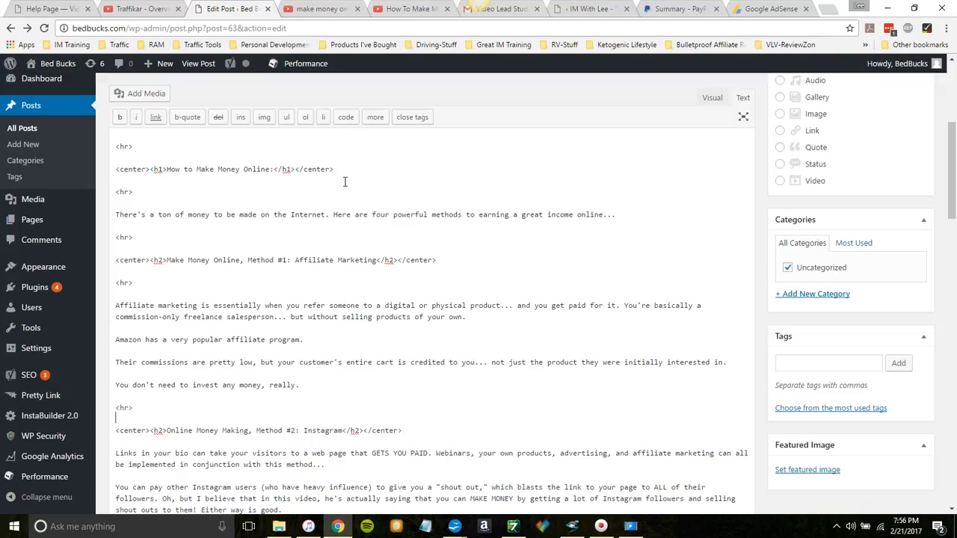
key("Return")
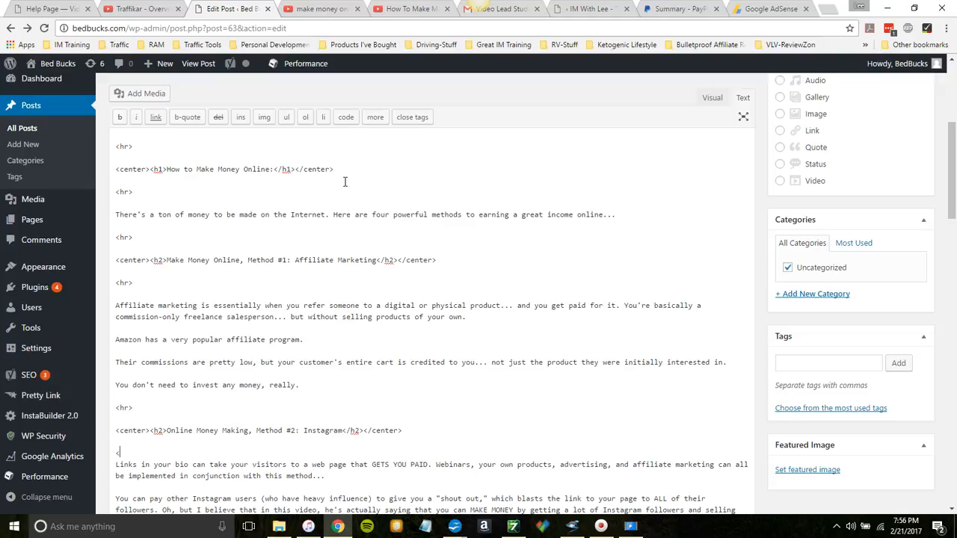
key("Return")
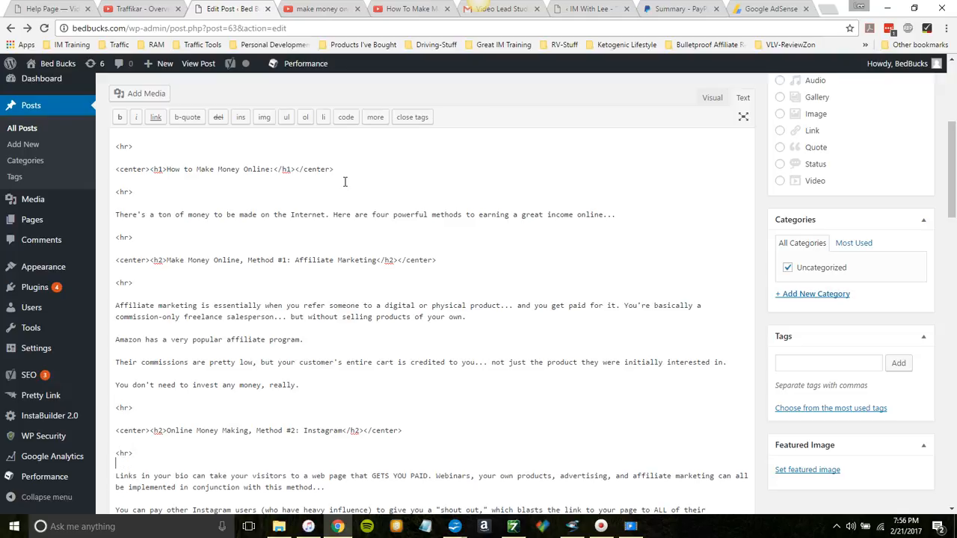
Step: Insert <hr> dividers above and below the "Making Money Online, Method #3: Kindle" heading
key("Down")
key("Down")
key("Down")
key("Down")
key("Down")
key("Down")
key("Down")
key("Down")
key("Down")
key("Down")
key("Down")
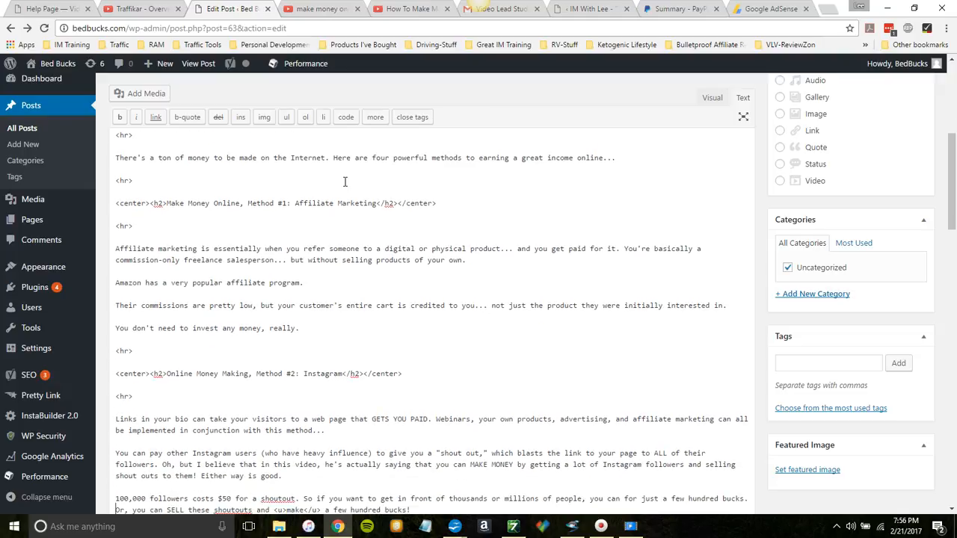
type("Kindle is a <u>fantastic</u> way to make some really great money online.")
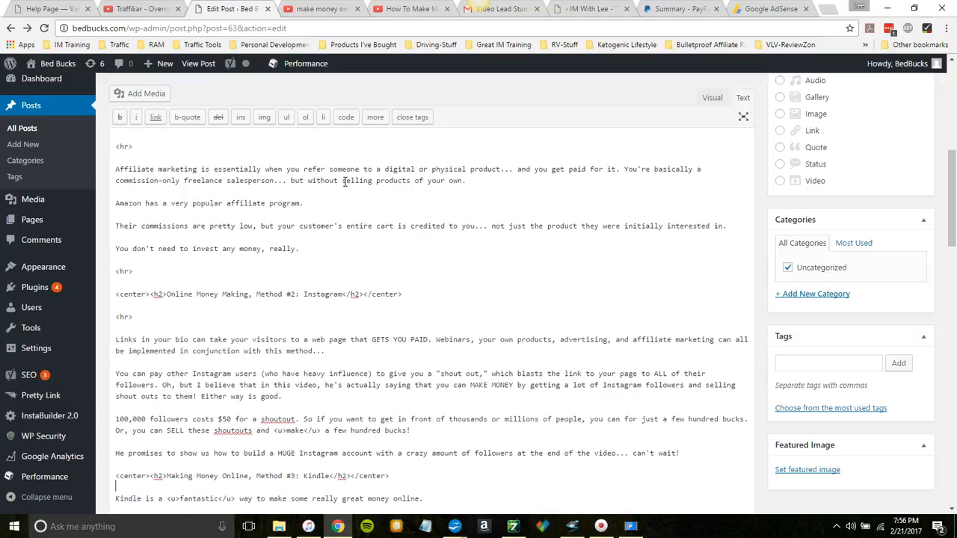
key("Return")
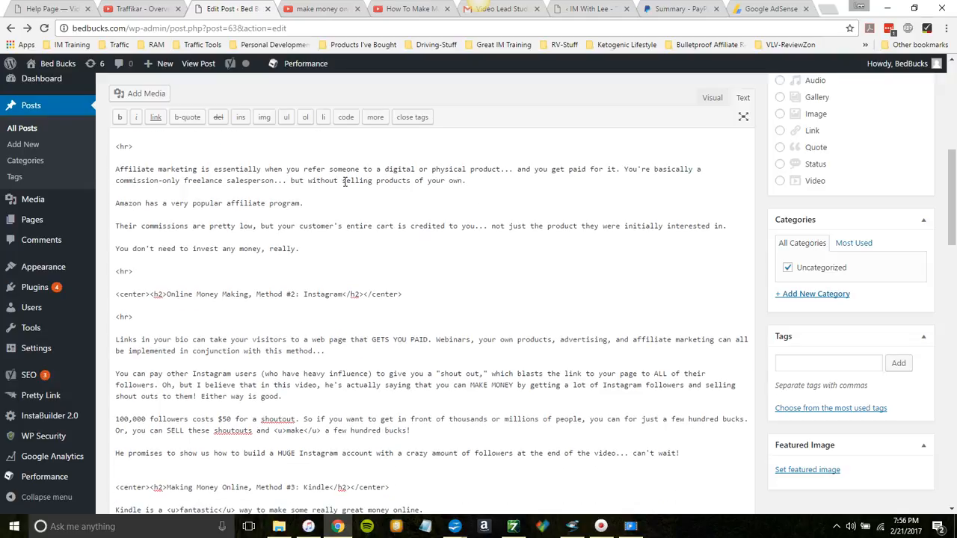
key("Return")
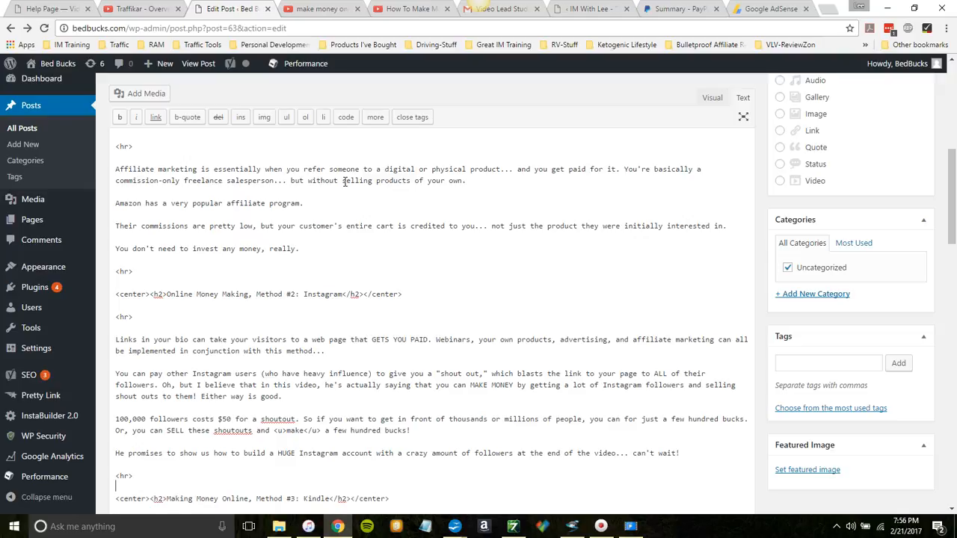
key("Return")
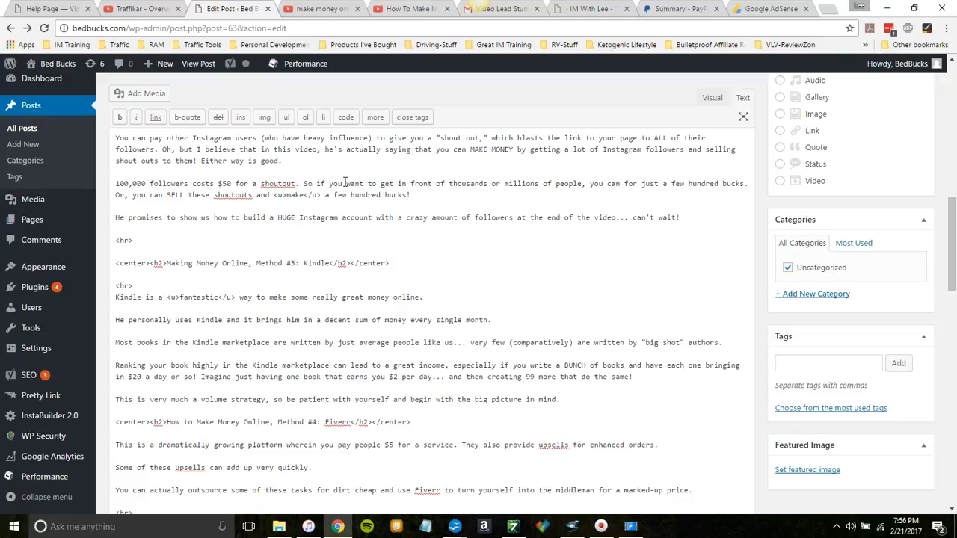
Step: Insert <hr> dividers above and below the "How to Make Money Online, Method #4: Fiverr" heading
key("Return")
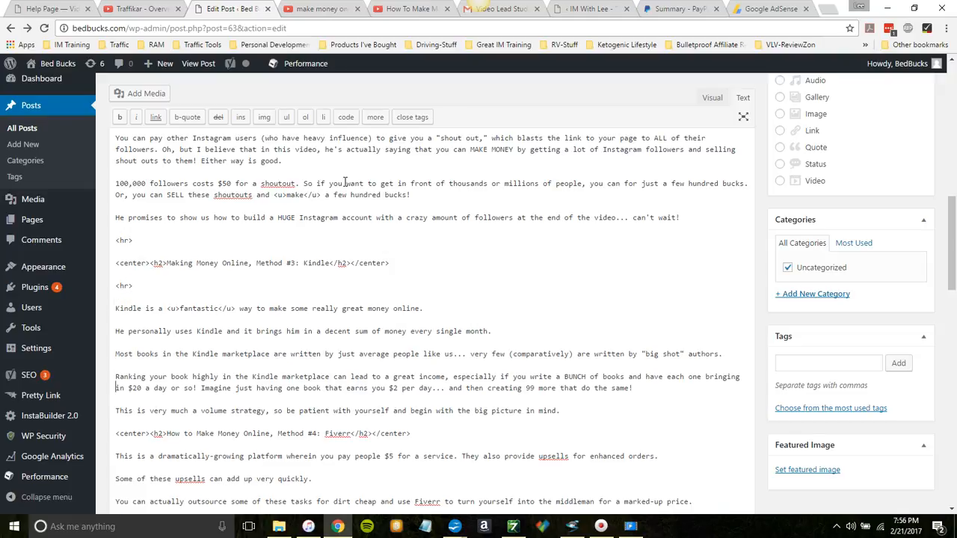
key("Return")
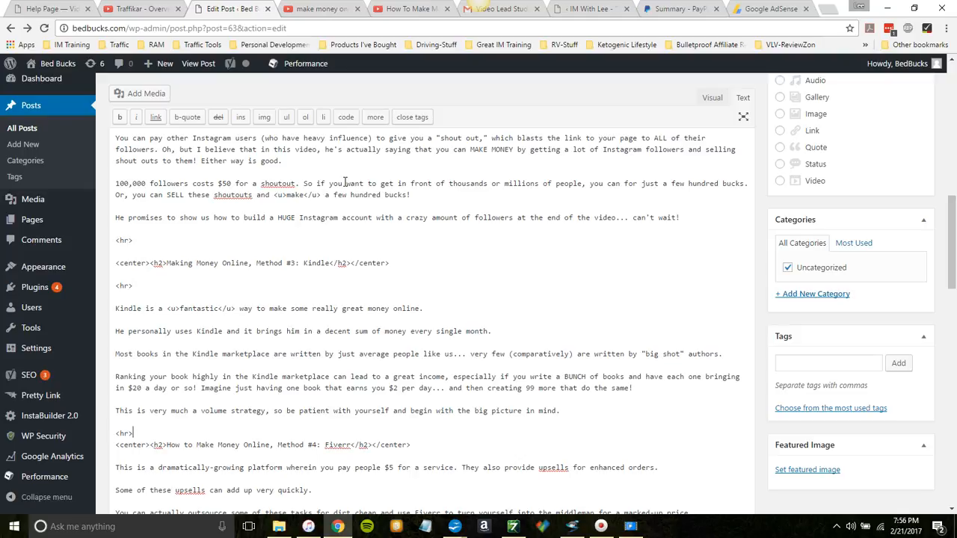
key("Return")
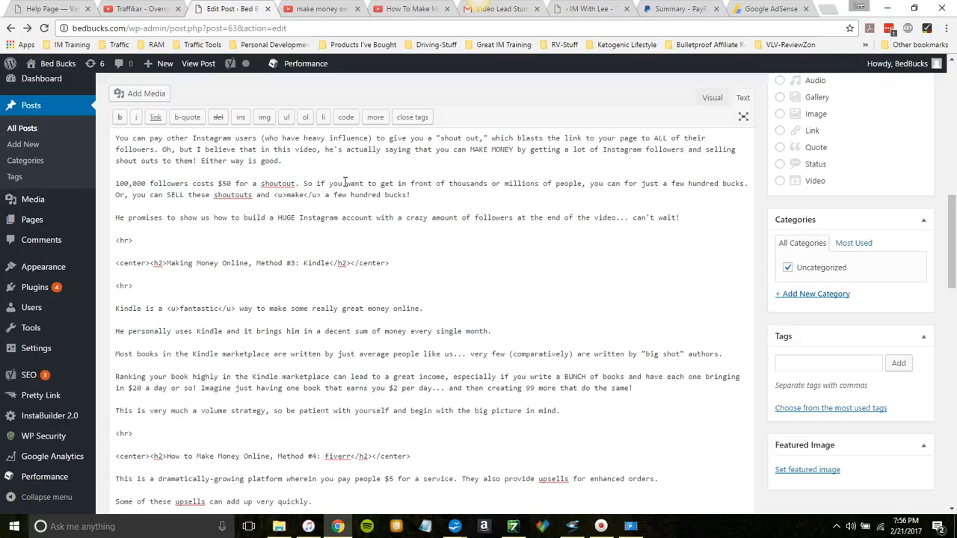
key("Return")
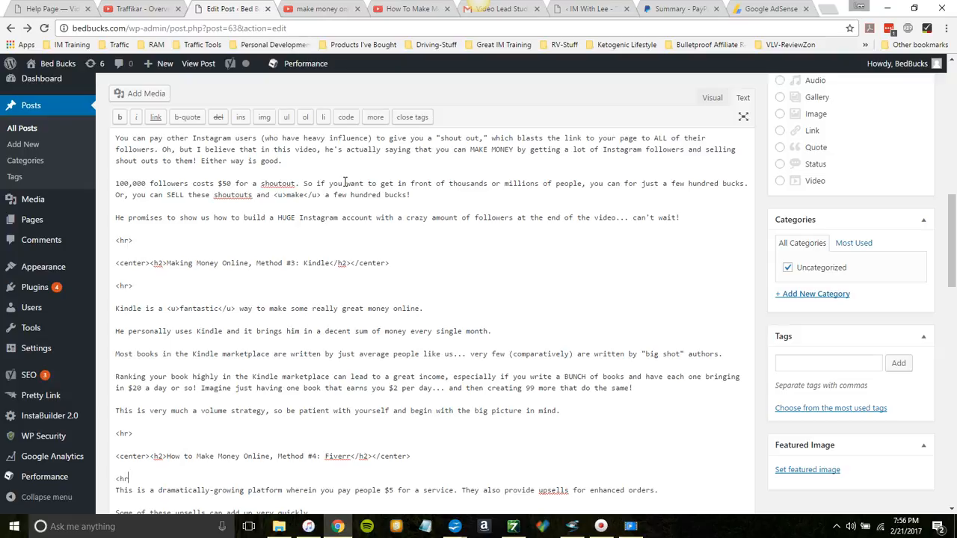
Step: Insert <hr> dividers above and below the group of four "click here" lines in the post's conclusion
key("Down")
key("Down")
key("Down")
key("Down")
key("Down")
key("Down")
key("Down")
key("Down")
key("Down")
key("Down")
key("Down")
key("Down")
key("Down")
key("Down")
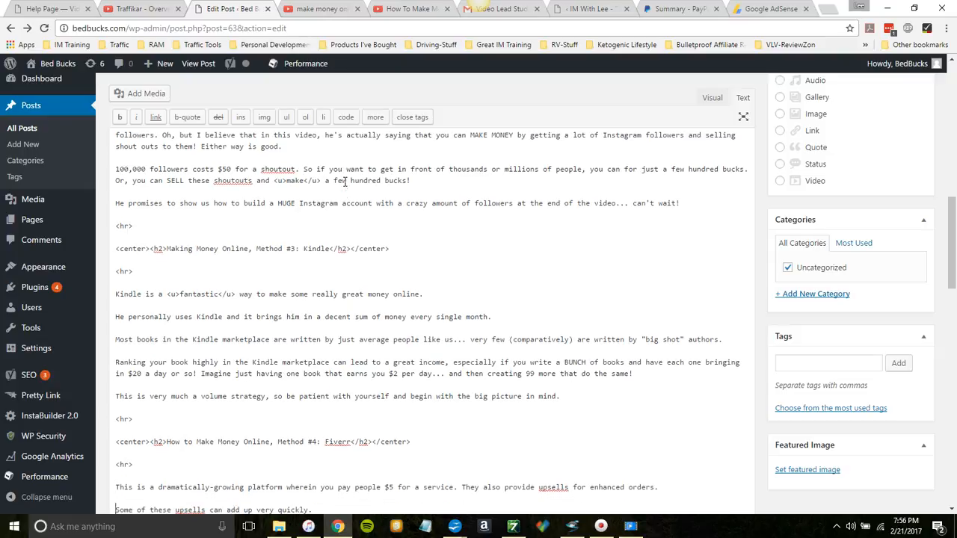
key("Down")
key("Down")
key("Down")
key("Down")
key("Down")
key("Down")
key("Down")
key("Down")
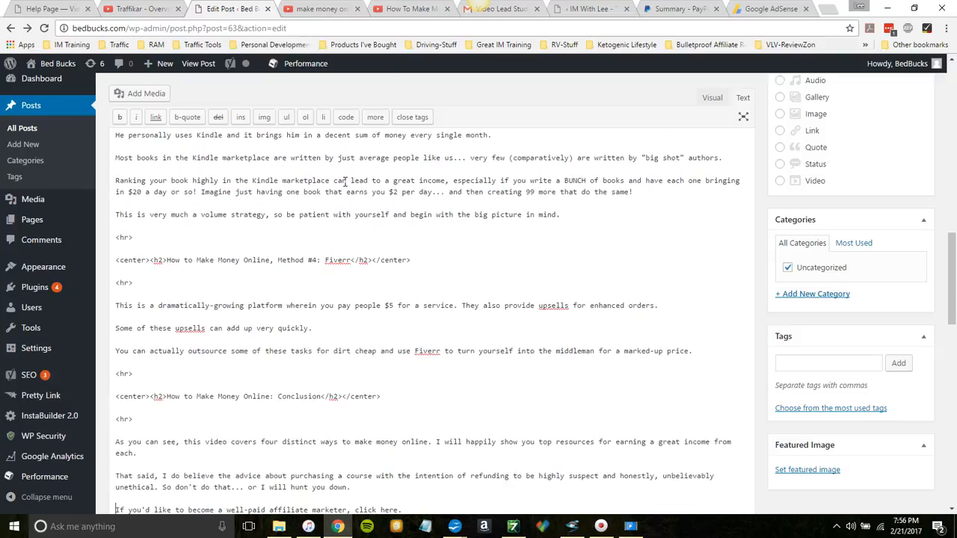
key("Down")
key("Down")
key("Down")
key("Down")
key("Down")
key("Down")
key("Down")
key("Down")
key("Down")
key("Down")
key("Down")
key("Down")
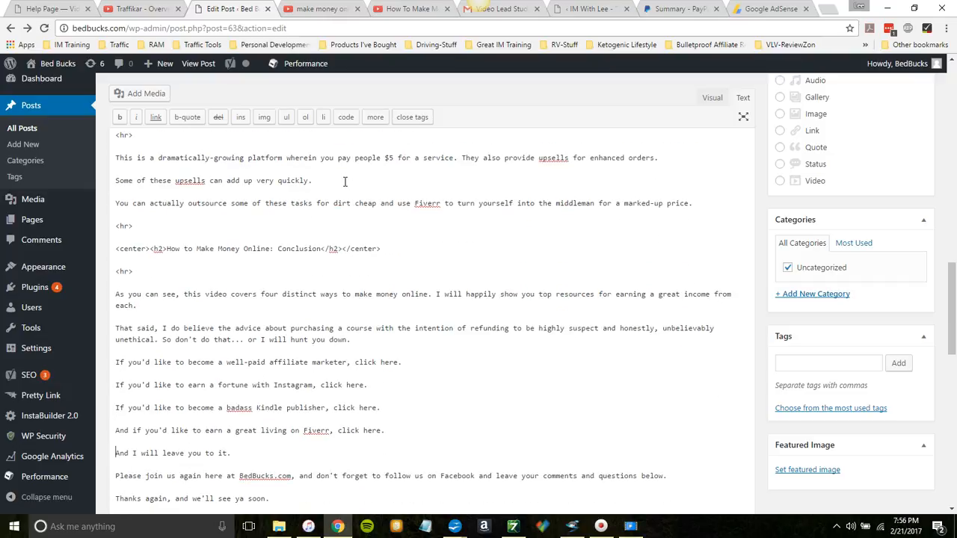
key("Return")
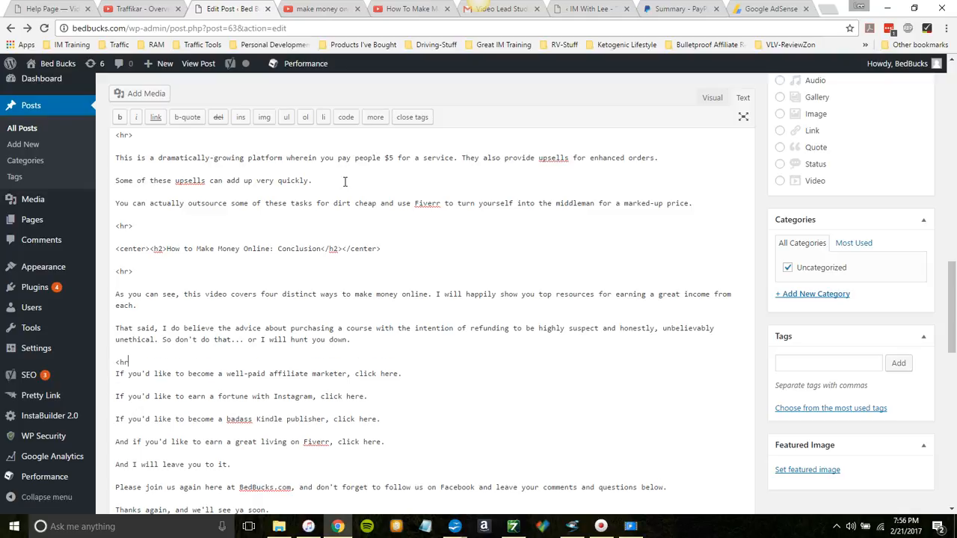
type("<hr>")
key("Return")
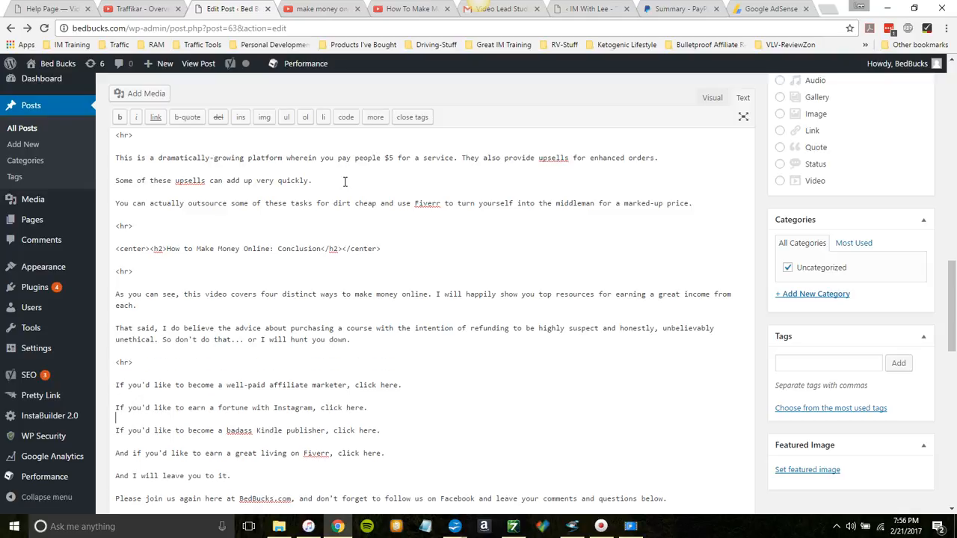
key("Return")
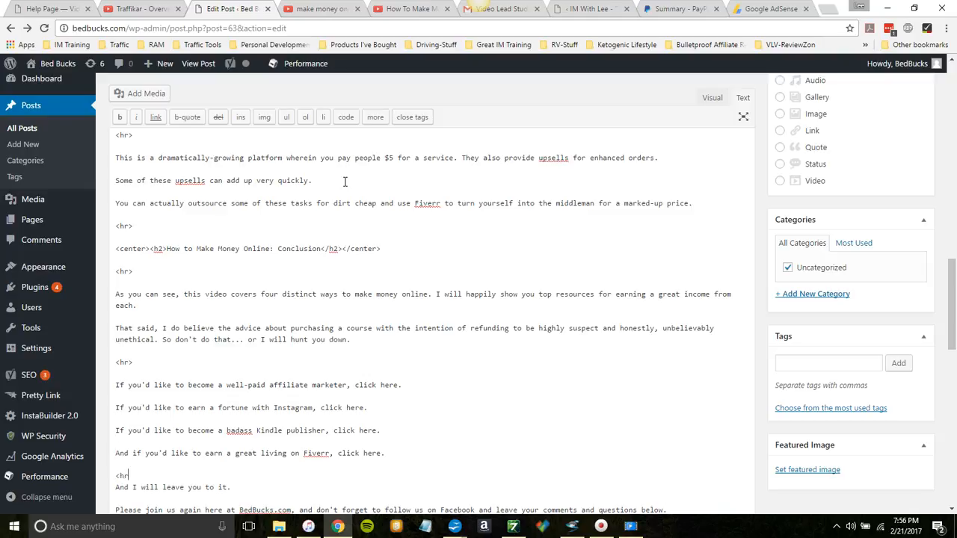
key("Return")
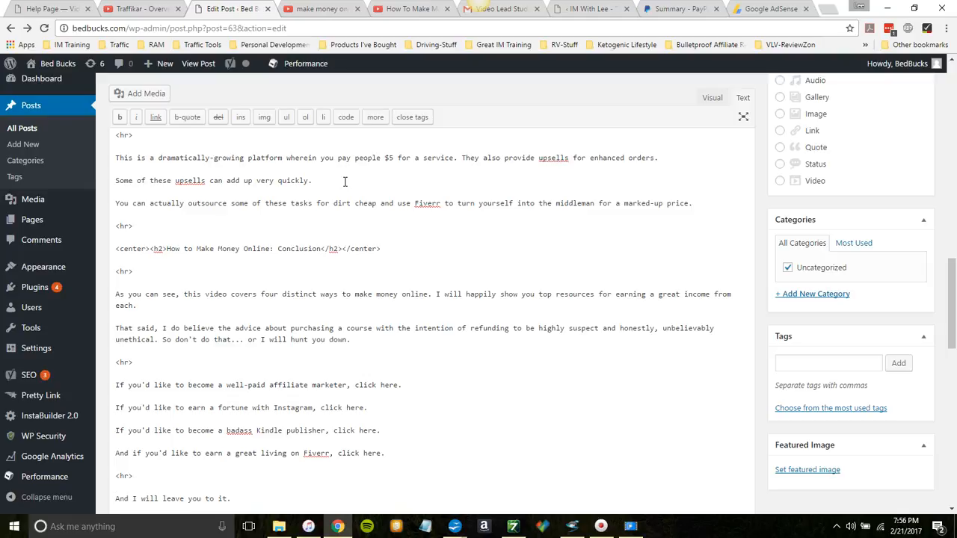
Step: Update the post and open a preview of its changes
left_click_drag(948, 269, 952, 77)
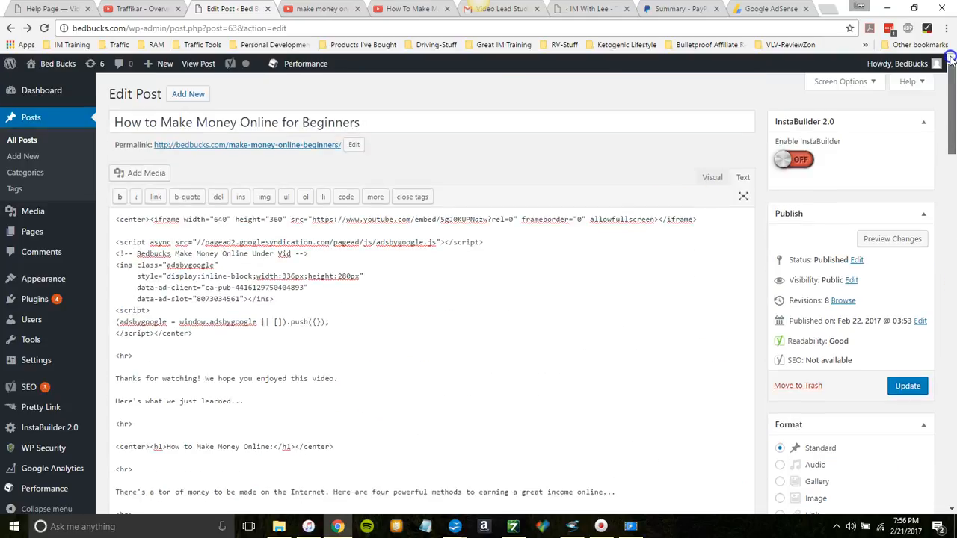
left_click(909, 390)
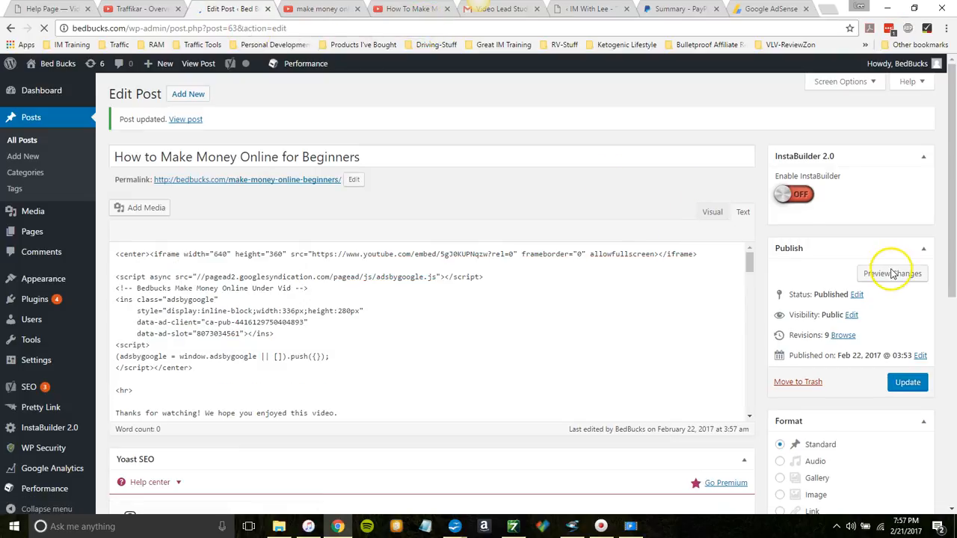
left_click(893, 275)
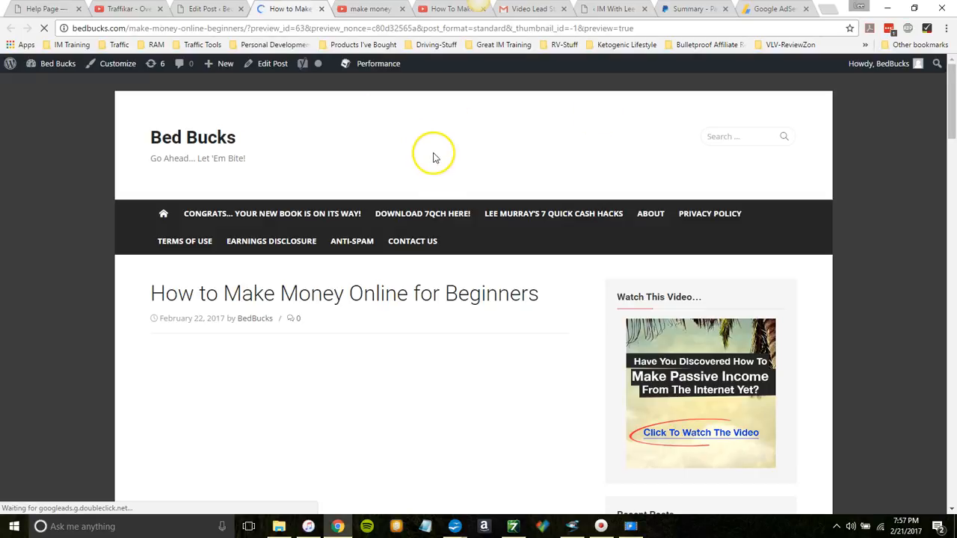
Step: Review the previewed post down to its closing lines, then reload it and check the ad space under the video
left_click_drag(951, 112, 953, 417)
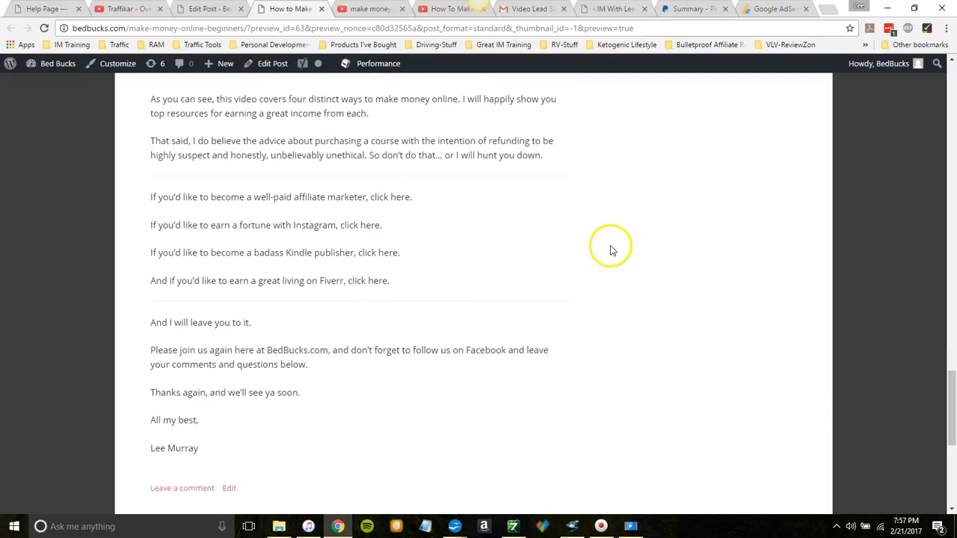
left_click_drag(952, 390, 952, 153)
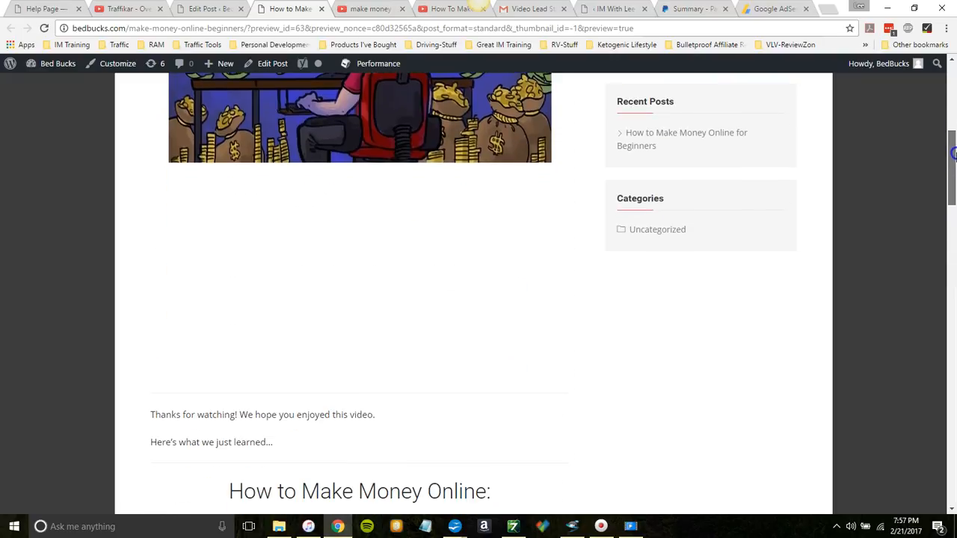
left_click(44, 27)
left_click_drag(950, 192, 950, 112)
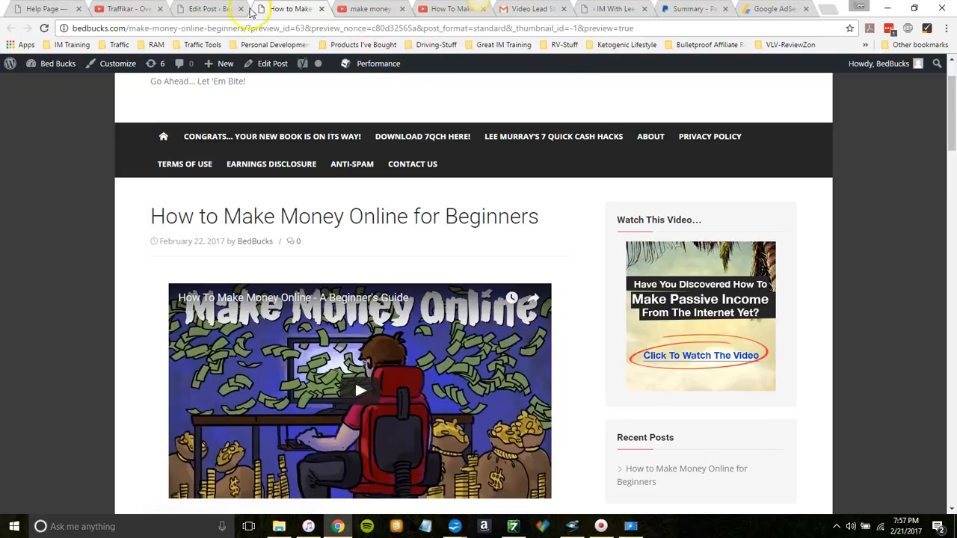
Step: Exclude the "Congrats... Your New Book Is On Its Way!" page from lists of pages and update it
left_click(211, 9)
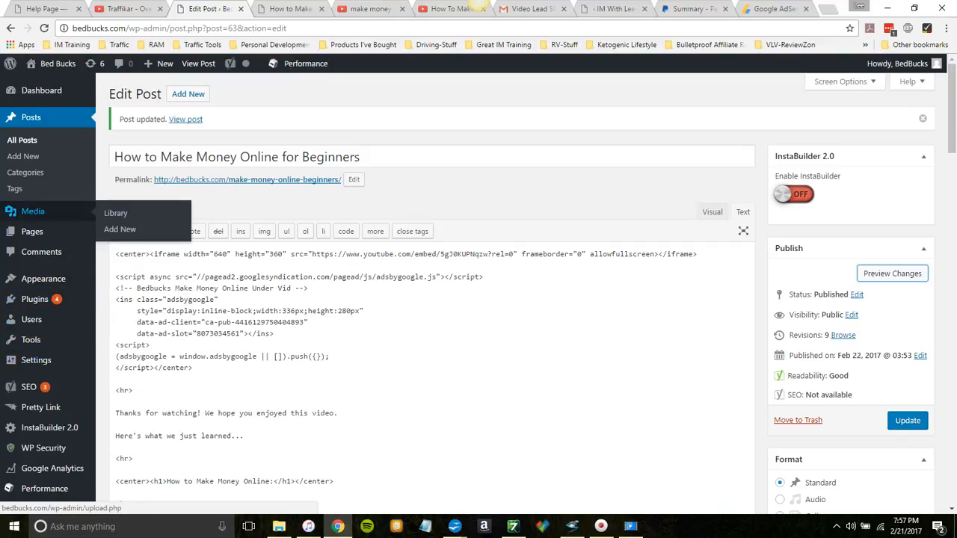
left_click(29, 236)
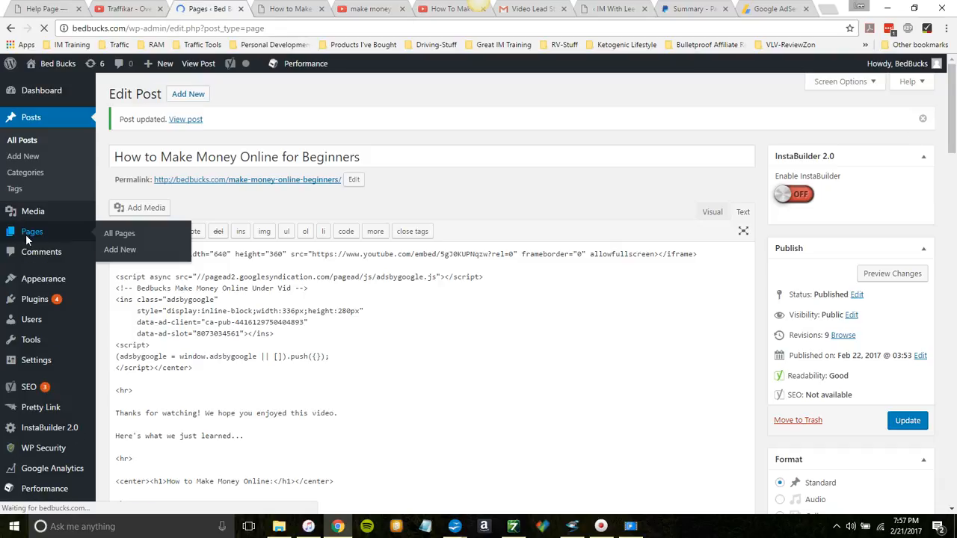
mouse_move(240, 199)
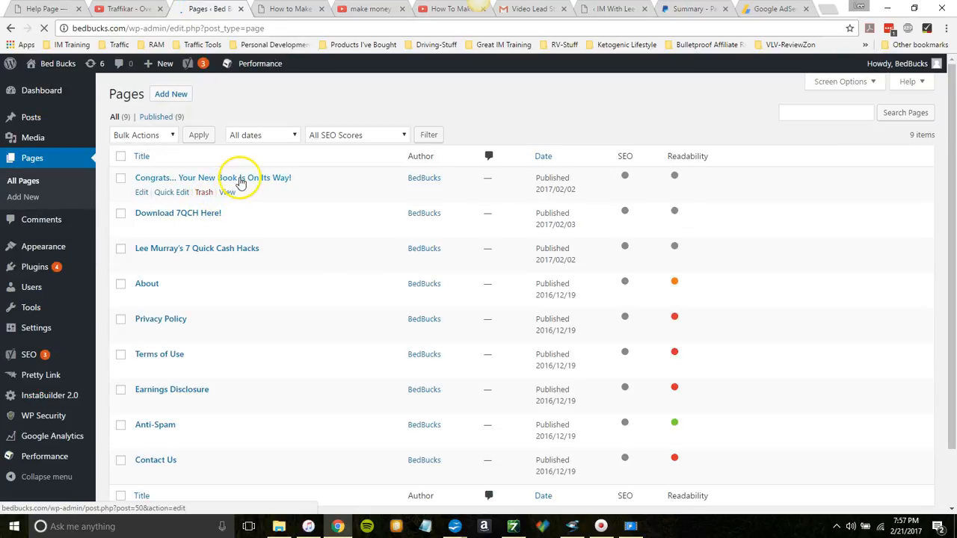
left_click(142, 193)
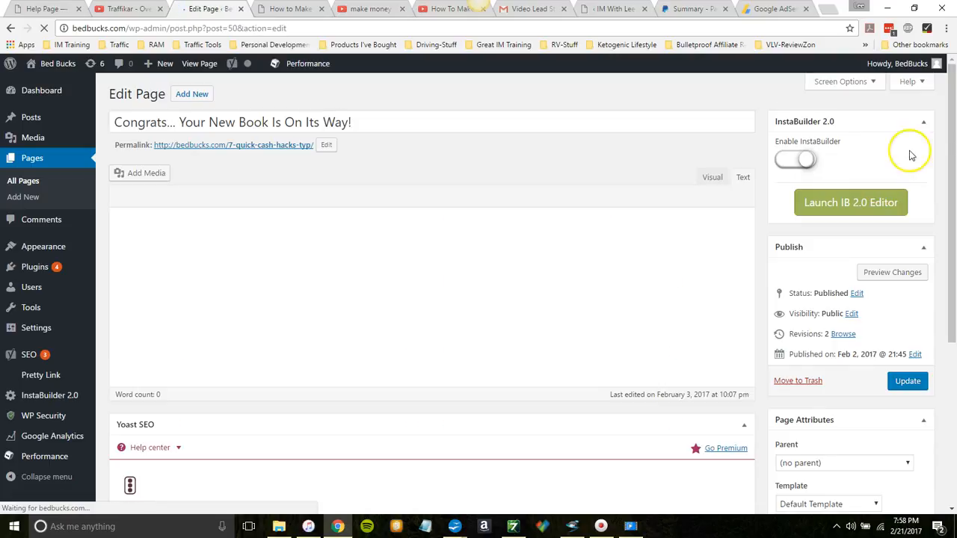
left_click_drag(955, 152, 955, 269)
left_click(780, 366)
left_click(906, 107)
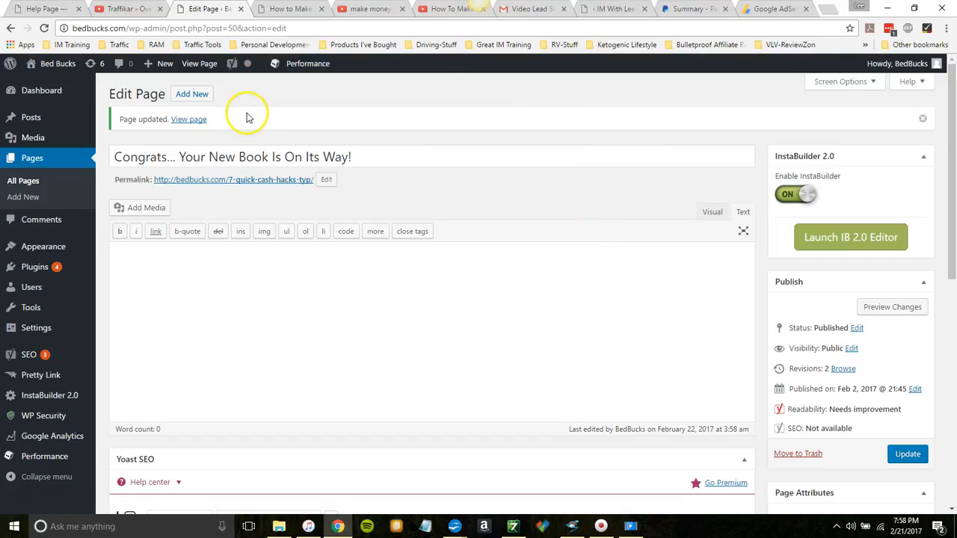
Step: Exclude the "Download 7QCH Here!" page from lists of pages and update it
left_click(38, 160)
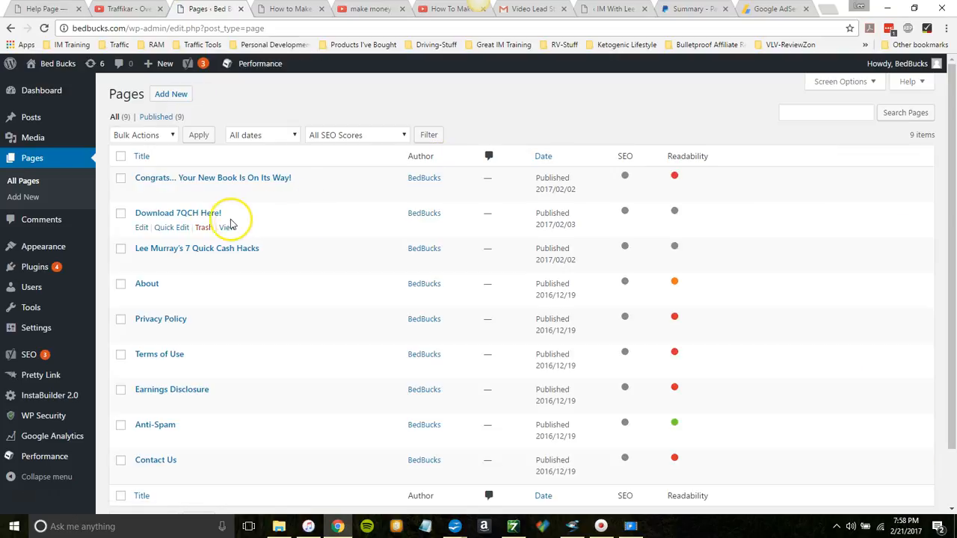
left_click(140, 227)
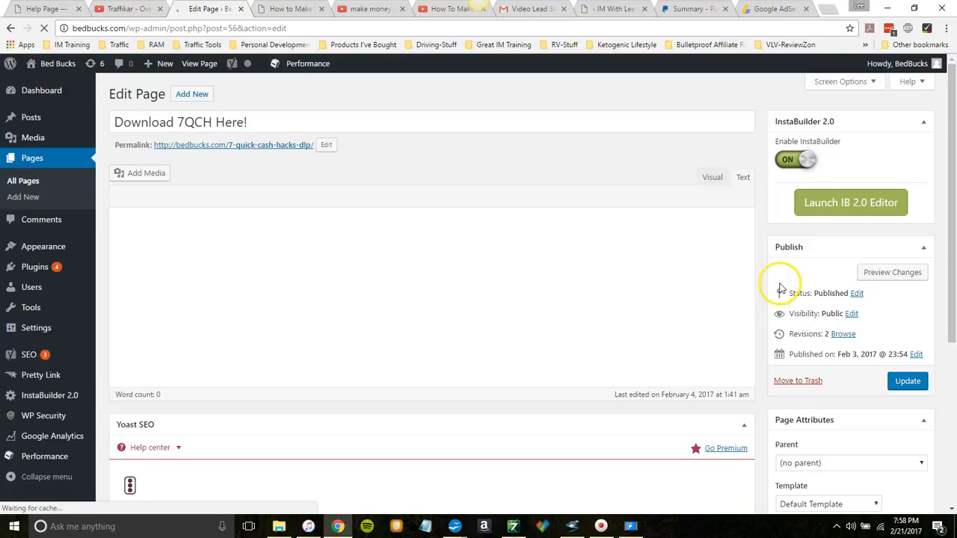
left_click_drag(948, 160, 952, 336)
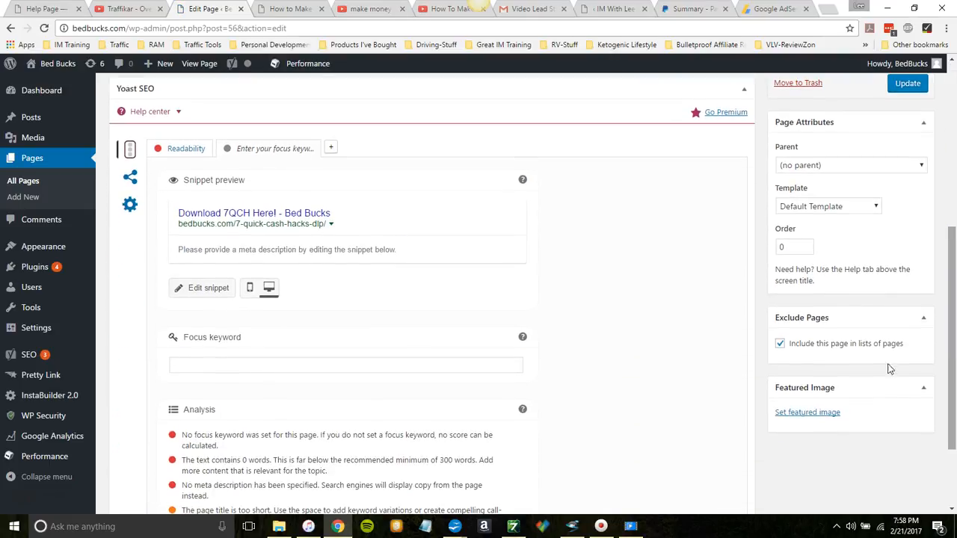
left_click(778, 344)
left_click(906, 83)
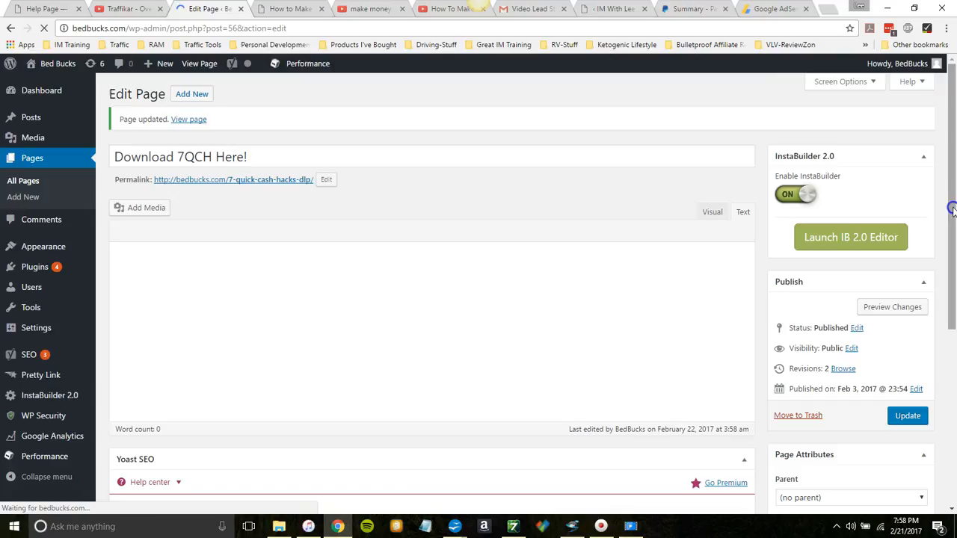
Step: Exclude the "7 Quick Cash Hacks" page from lists of pages and update it
left_click(32, 162)
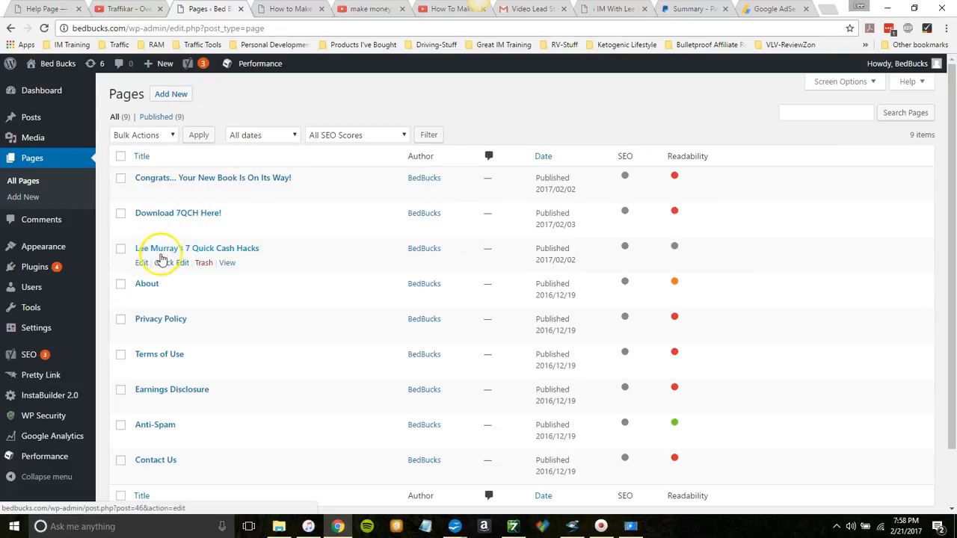
left_click(140, 266)
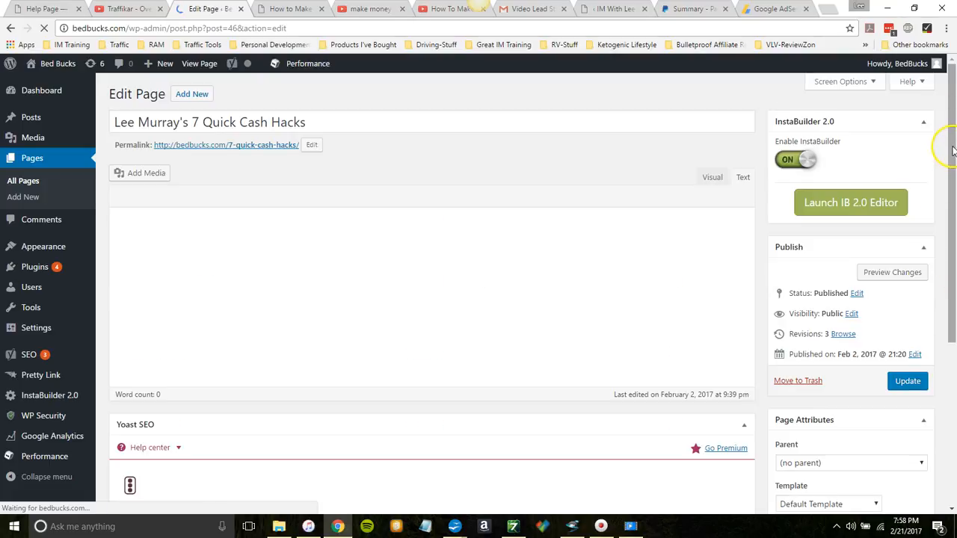
left_click_drag(952, 149, 953, 188)
left_click_drag(953, 228, 949, 351)
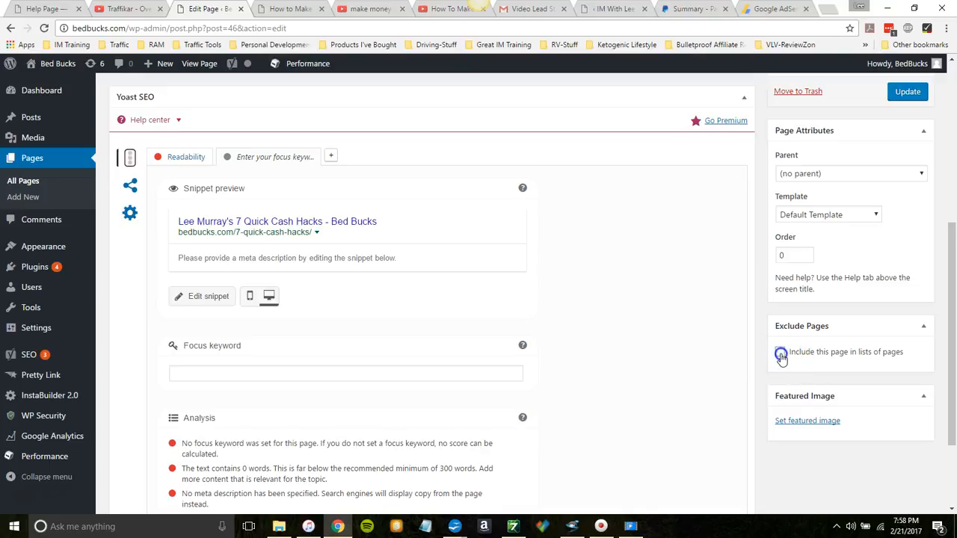
left_click(907, 91)
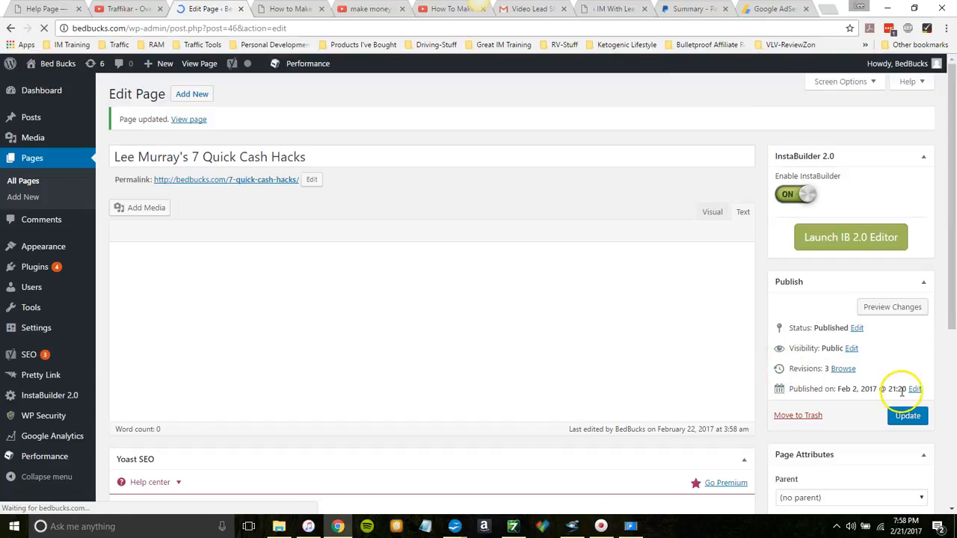
Step: Check the page-list inclusion setting of the "7 Quick Cash Hacks" page and update the page again
left_click_drag(953, 263, 893, 456)
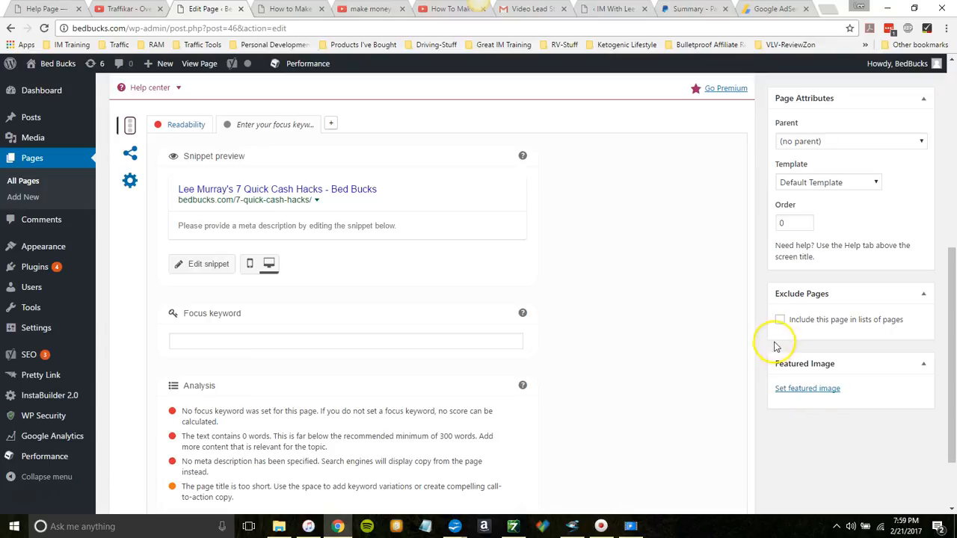
left_click_drag(952, 272, 954, 135)
left_click(909, 365)
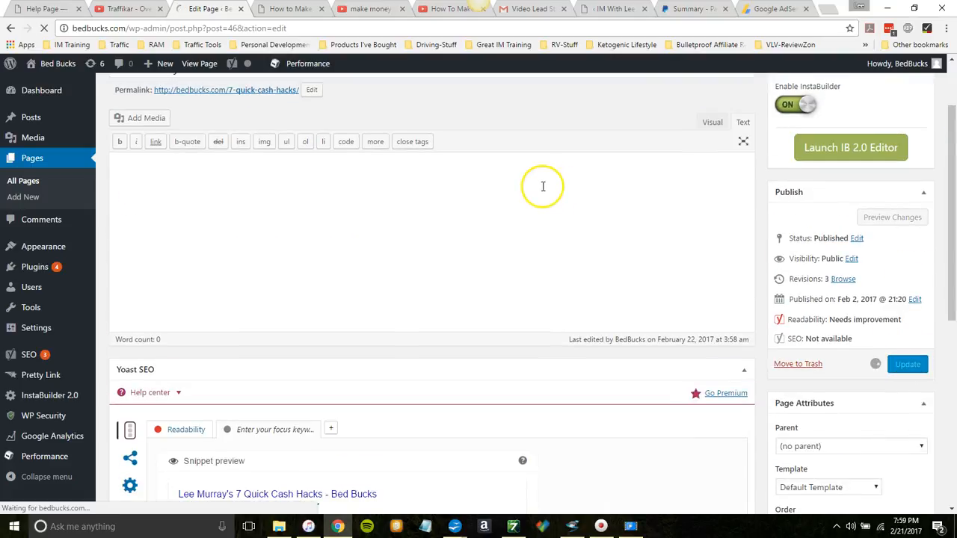
Step: Reload the post preview and check which pages the site's navigation lists
mouse_move(57, 69)
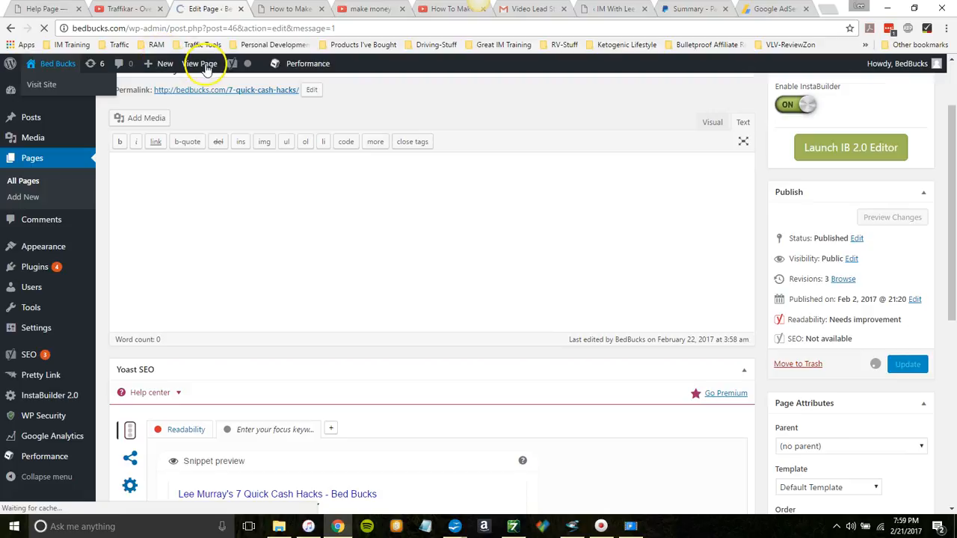
left_click(298, 11)
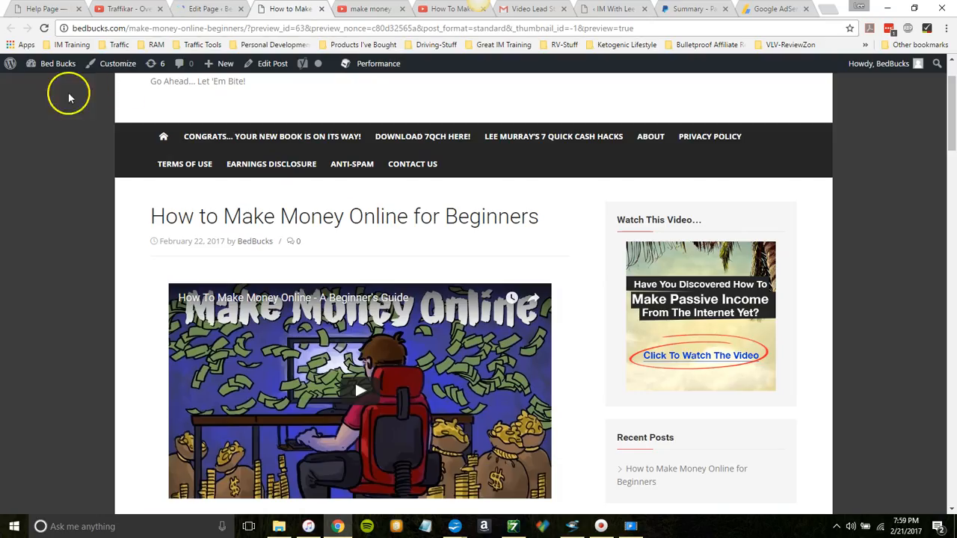
left_click(44, 29)
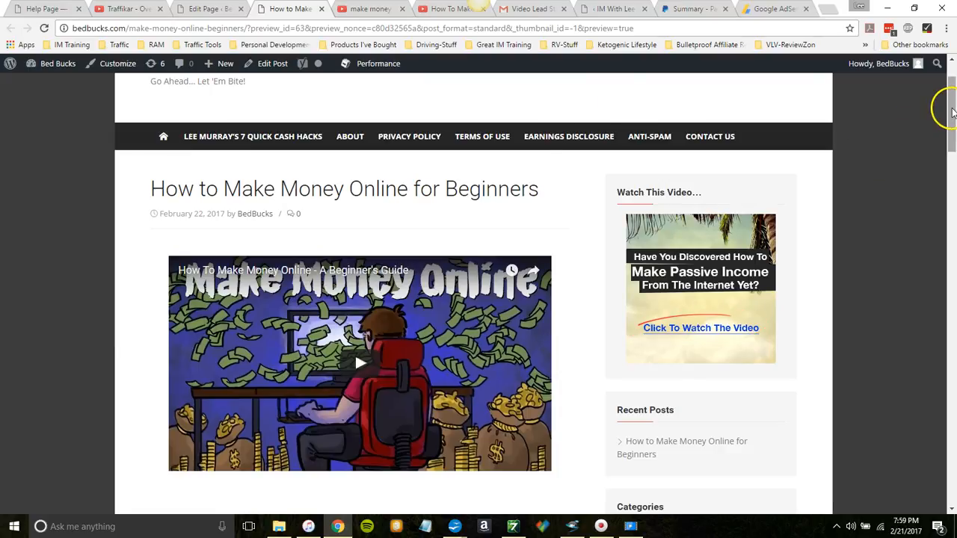
mouse_move(950, 105)
left_mouse_down()
mouse_move(953, 471)
mouse_move(954, 86)
left_mouse_up()
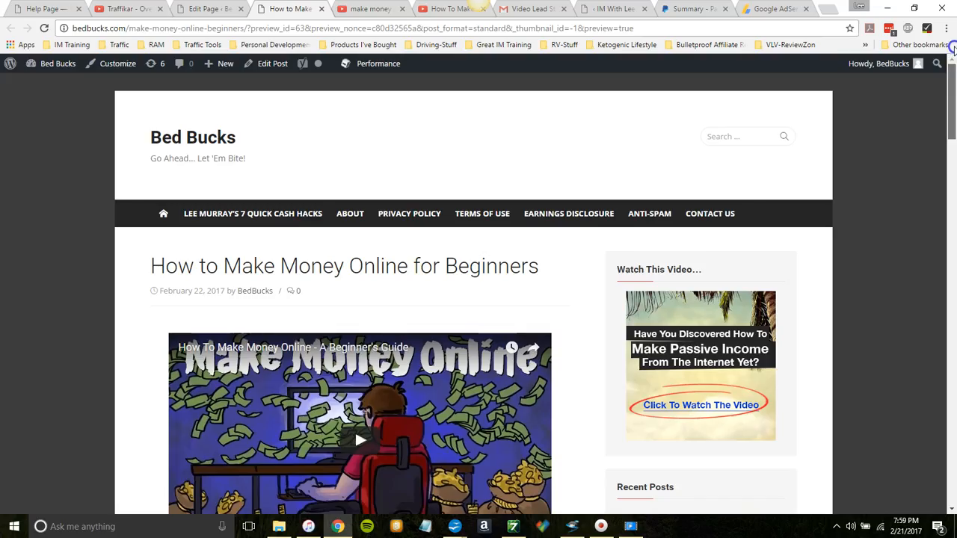
Step: Open the "How to Make Money Online for Beginners" post for editing and remove its Uncategorized category
left_click(209, 9)
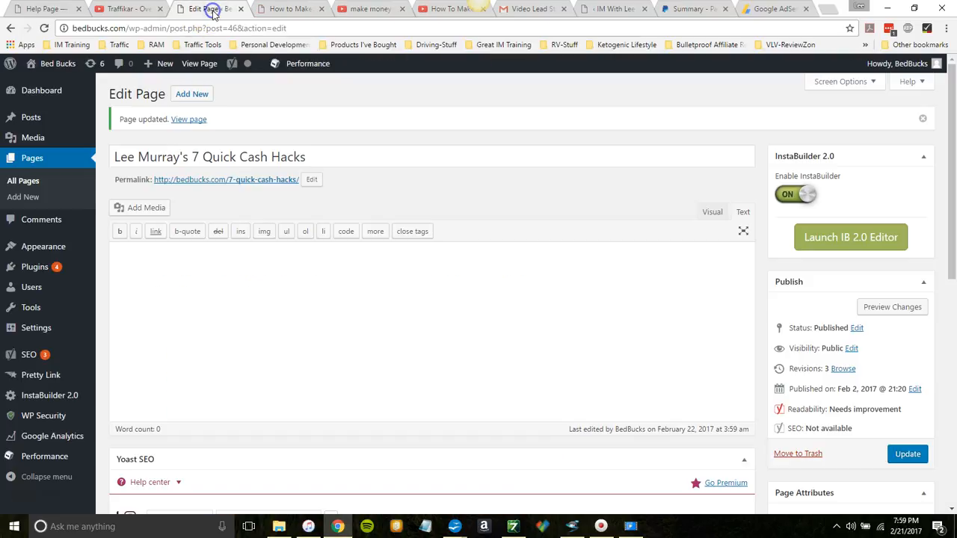
left_click(31, 117)
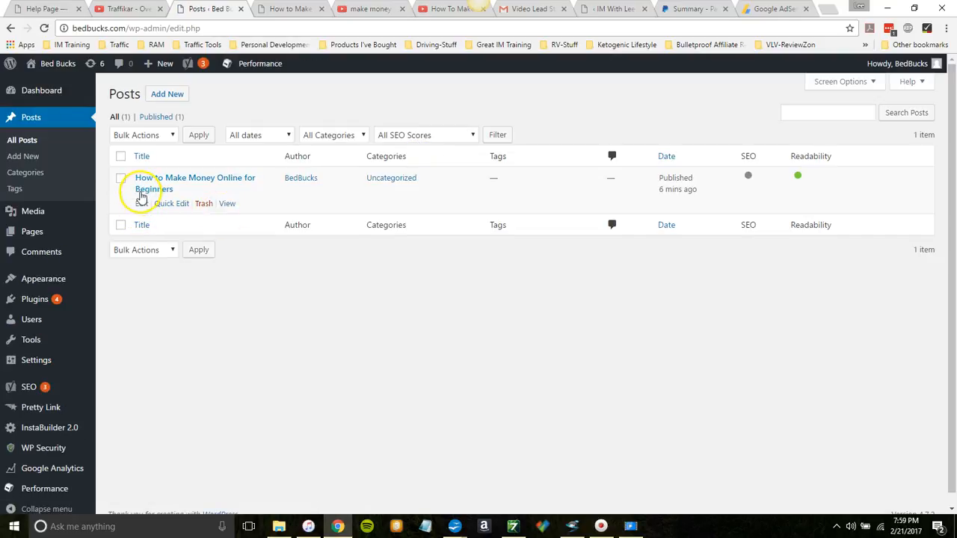
left_click(141, 204)
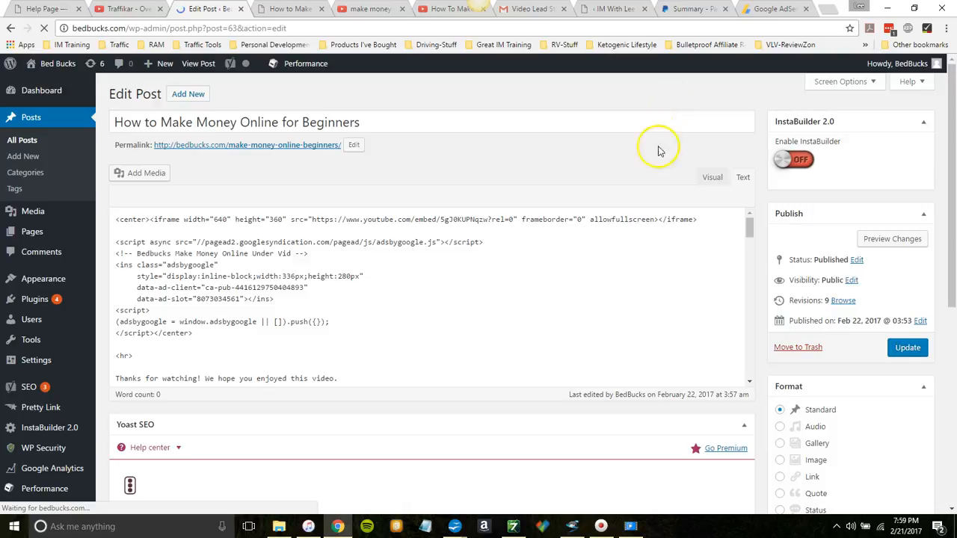
scroll(953, 249, "down", 5)
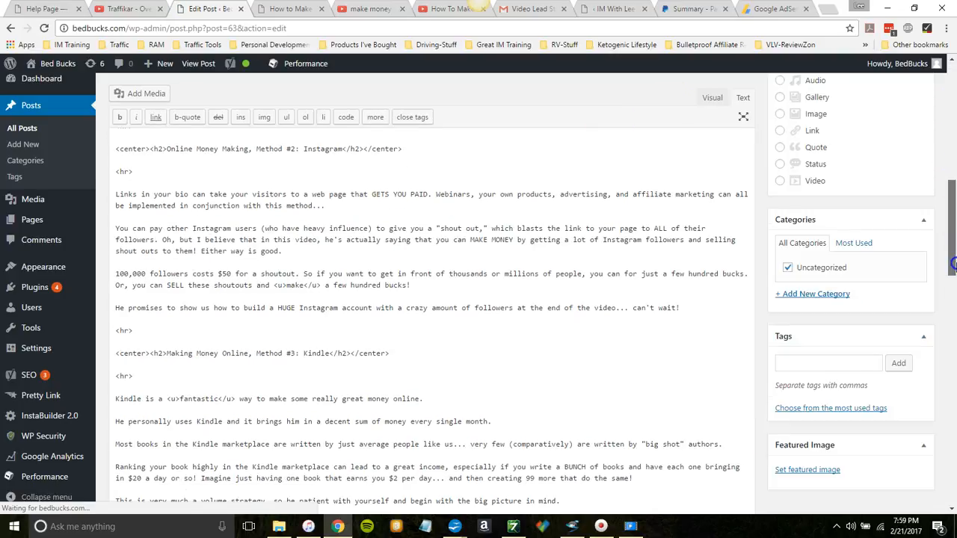
left_click(787, 275)
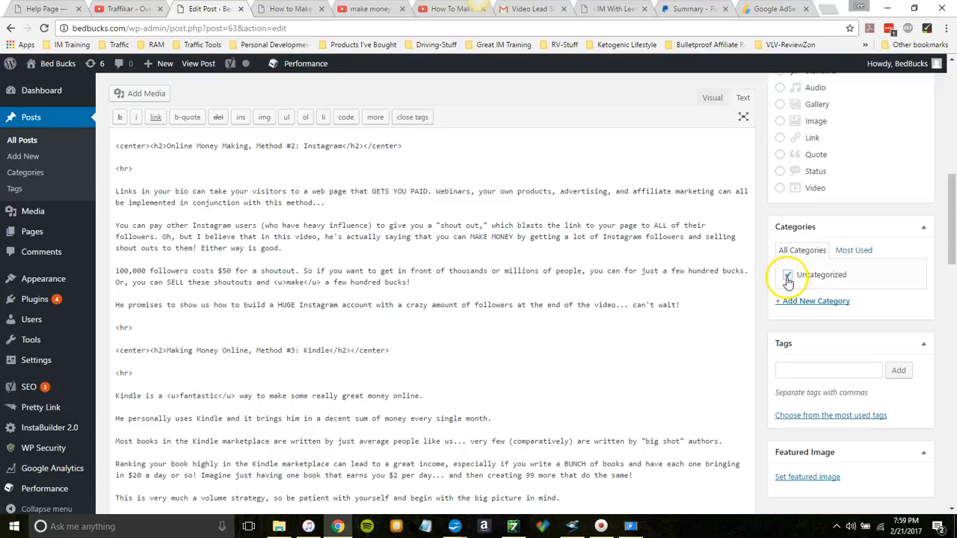
Step: Add a new category named "Make Money Online Methods" to the post
left_click(811, 302)
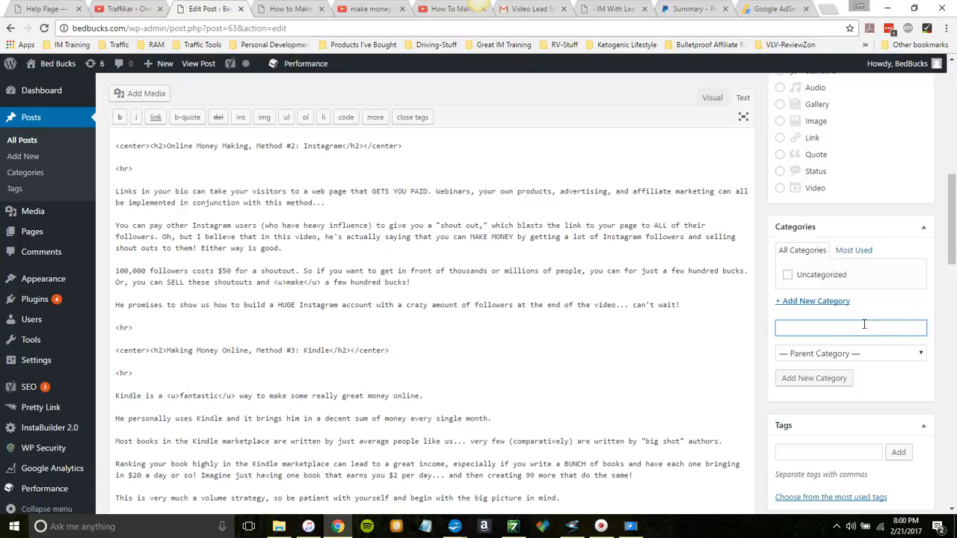
type("Make Money Online")
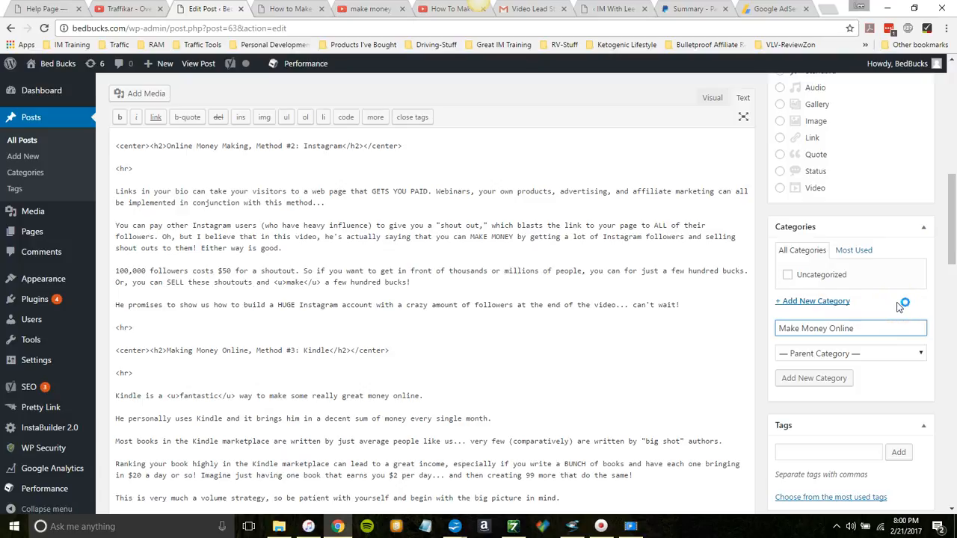
type(" (General)")
key("BackSpace")
key("BackSpace")
key("BackSpace")
key("BackSpace")
key("BackSpace")
key("BackSpace")
key("BackSpace")
key("BackSpace")
key("BackSpace")
key("BackSpace")
key("BackSpace")
key("BackSpace")
type("ne Methods")
left_click(823, 379)
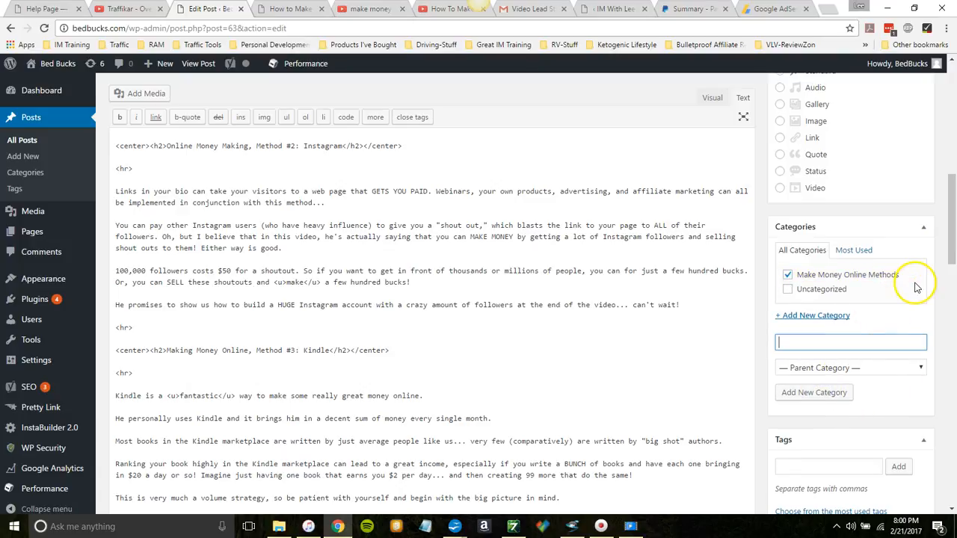
Step: Add the tags "make money online", "how to make money online", "make money" and "online" to the post
left_click_drag(952, 239, 953, 302)
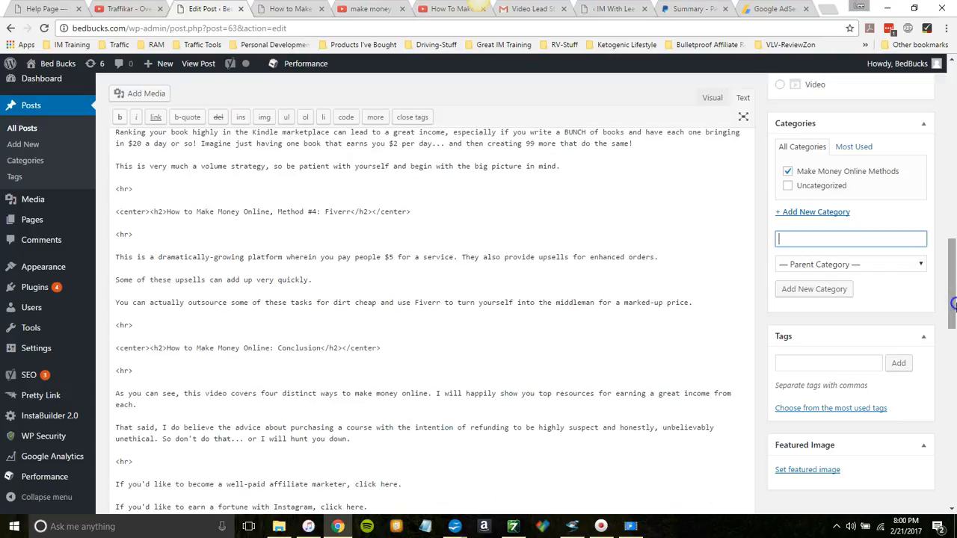
left_click(827, 359)
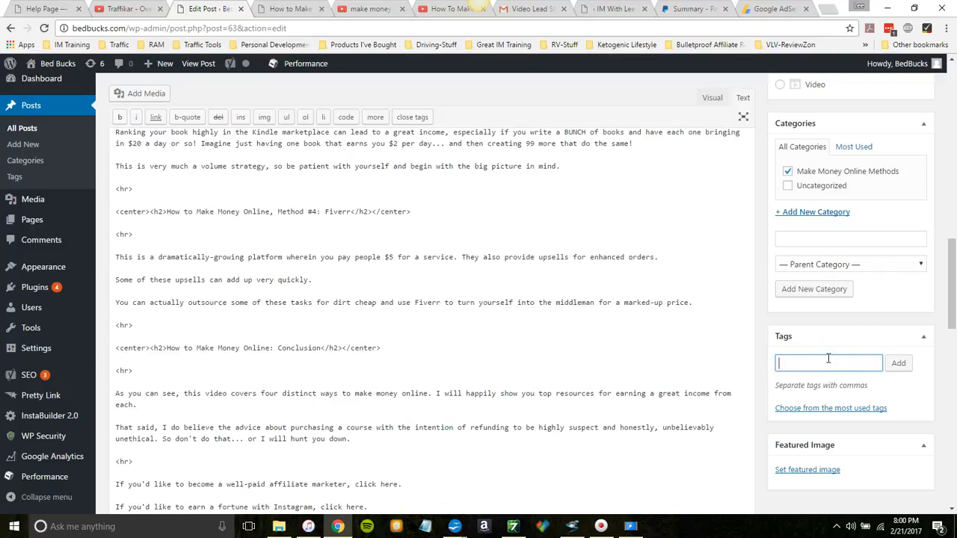
type("make money on")
type("line,how to")
type(" make money o")
type("nline,")
type("make money.c")
type("nline")
left_click(898, 363)
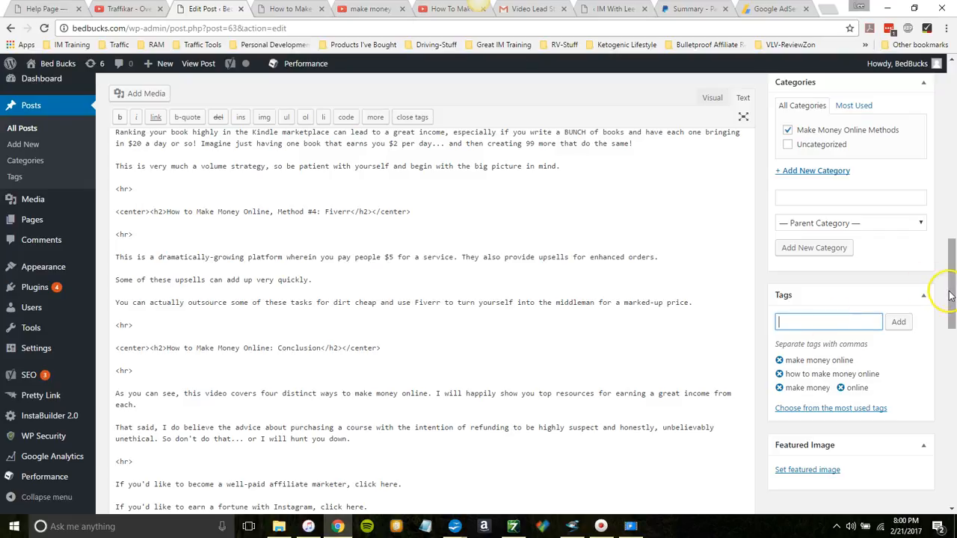
left_click_drag(949, 294, 954, 344)
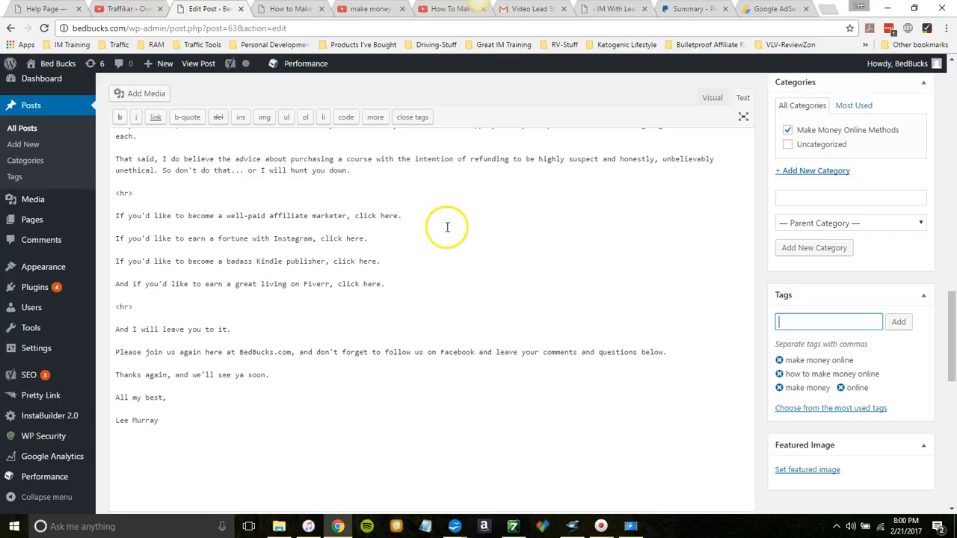
left_click(353, 215)
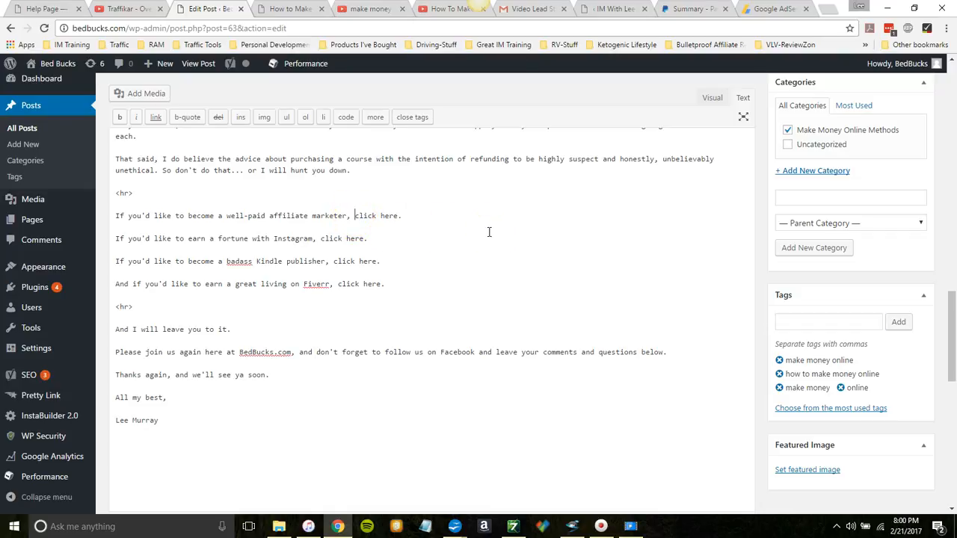
type("c")
type("a href")
type("=\"")
type("http://")
type("imwithlee.c")
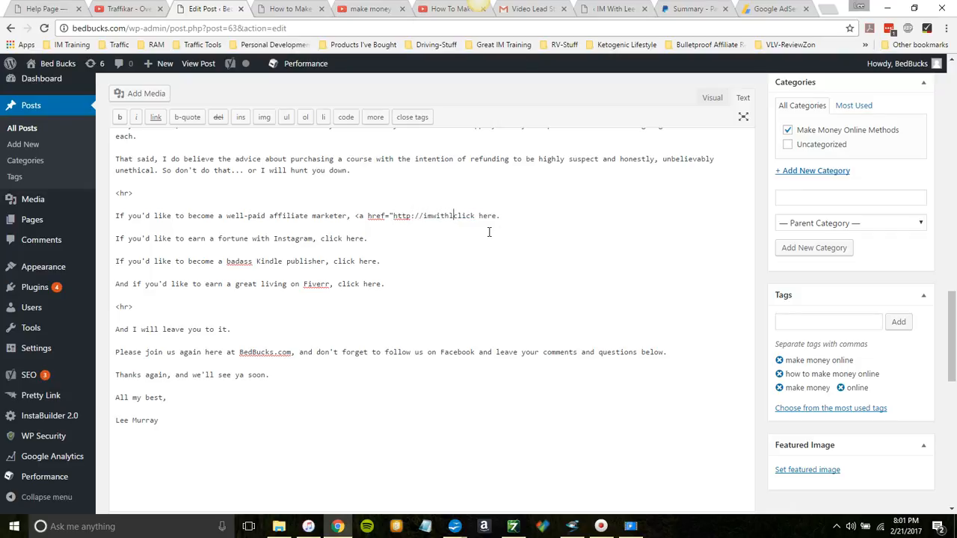
type("om/profit-vs-profit")
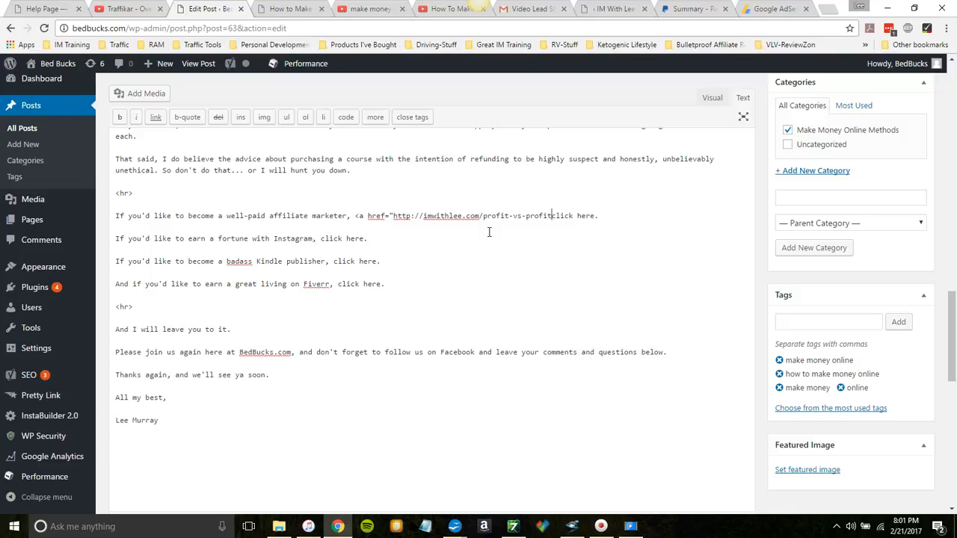
type("\" target=\"_blank\"")
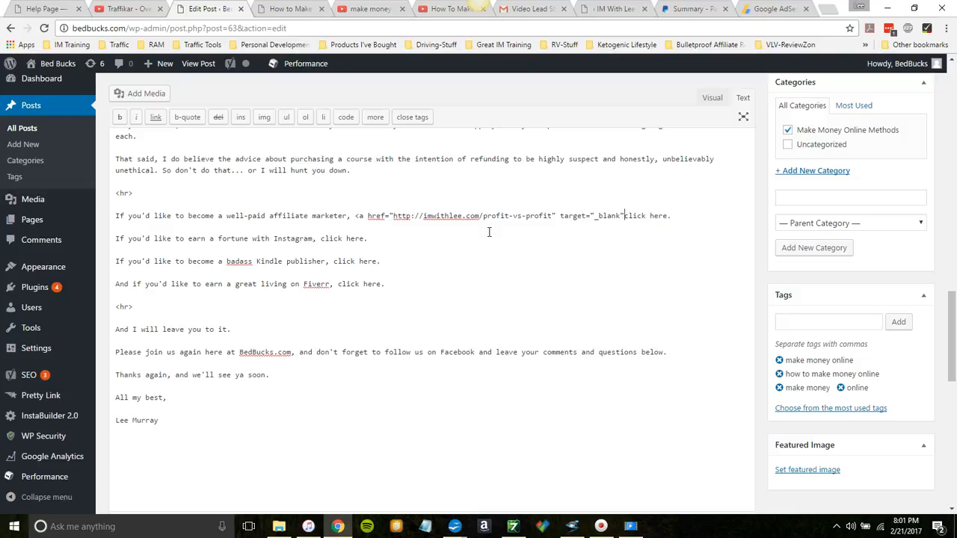
type(">click here</a>")
Step: Give the affiliate marketer link target="_blank" and close the anchor tag around "click here"
key("Left")
key("Left")
key("Left")
key("Right")
key("Right")
key("Right")
key("Right")
key("Right")
key("Right")
key("Right")
key("Right")
key("Right")
key("Right")
key("Right")
key("Right")
key("Right")
key("Right")
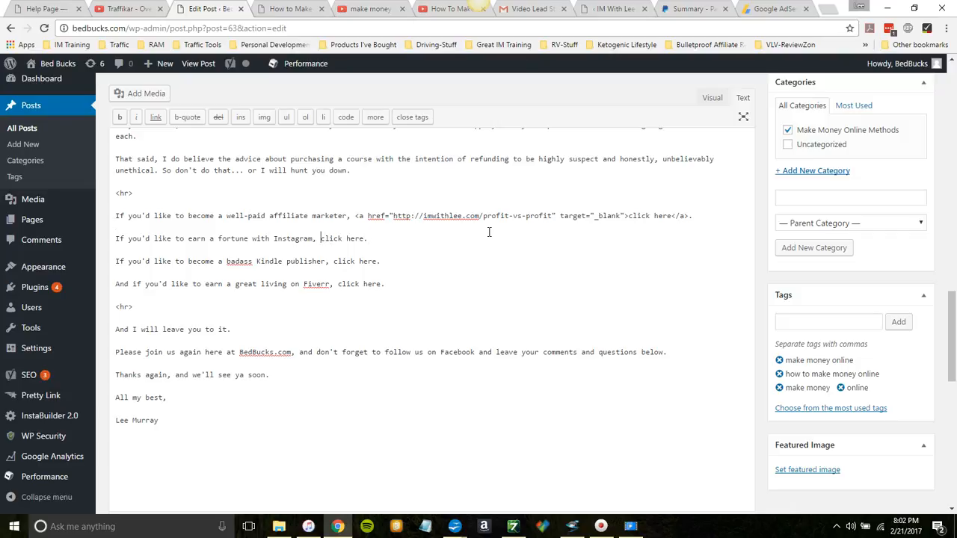
Step: Insert the start of an HTML link, <a href="http:, before "click here" in the Instagram line
type("<a href=\"http:")
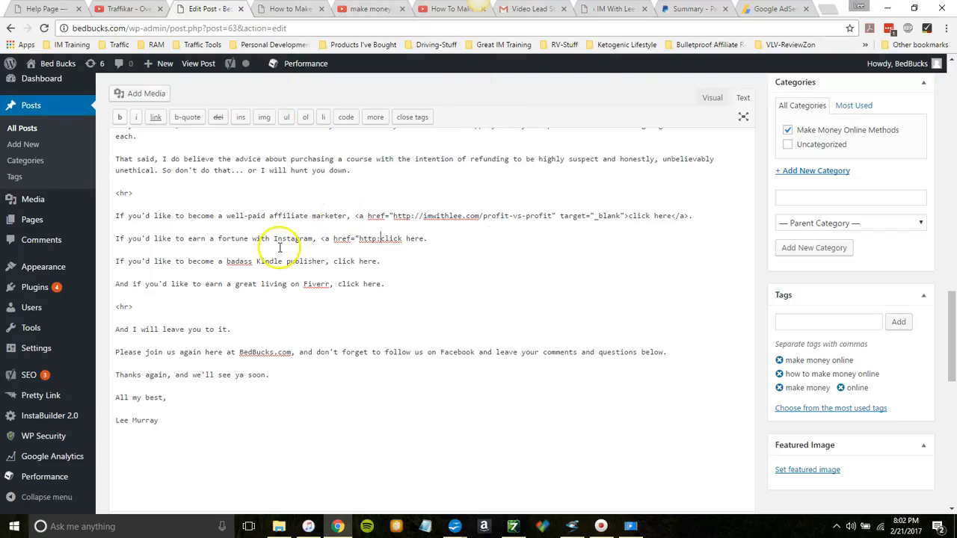
Step: Open WarriorPlus in a new browser tab and go to its list of affiliate offers
left_click(823, 9)
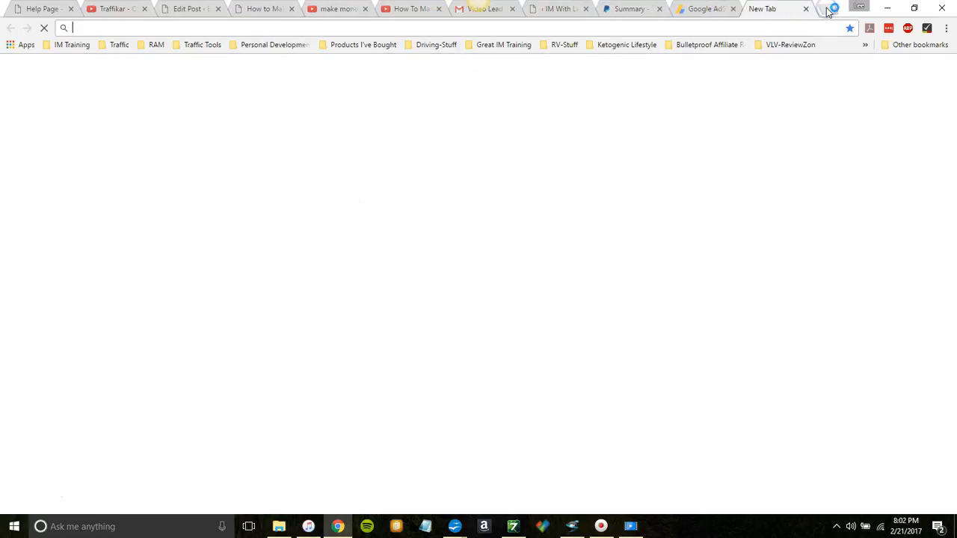
type("w")
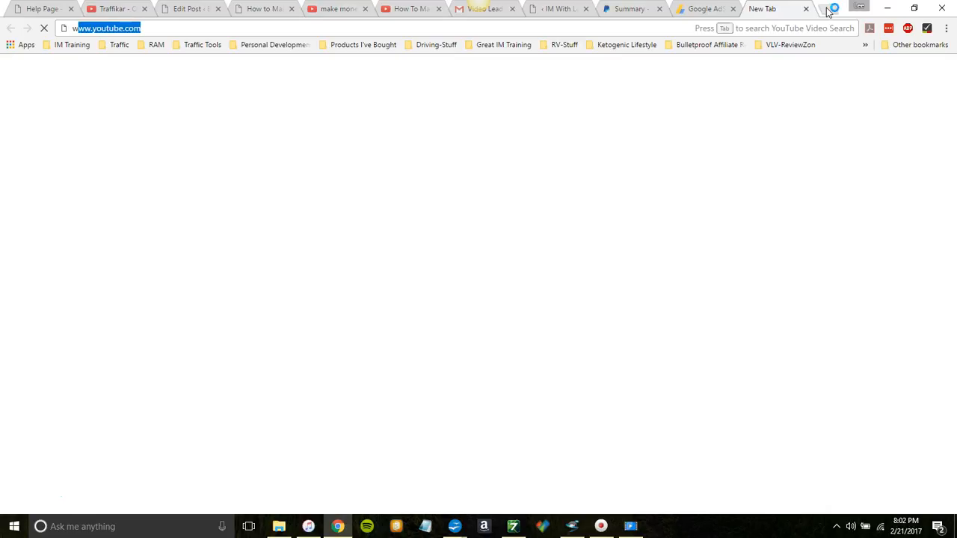
type("arrior")
key("Return")
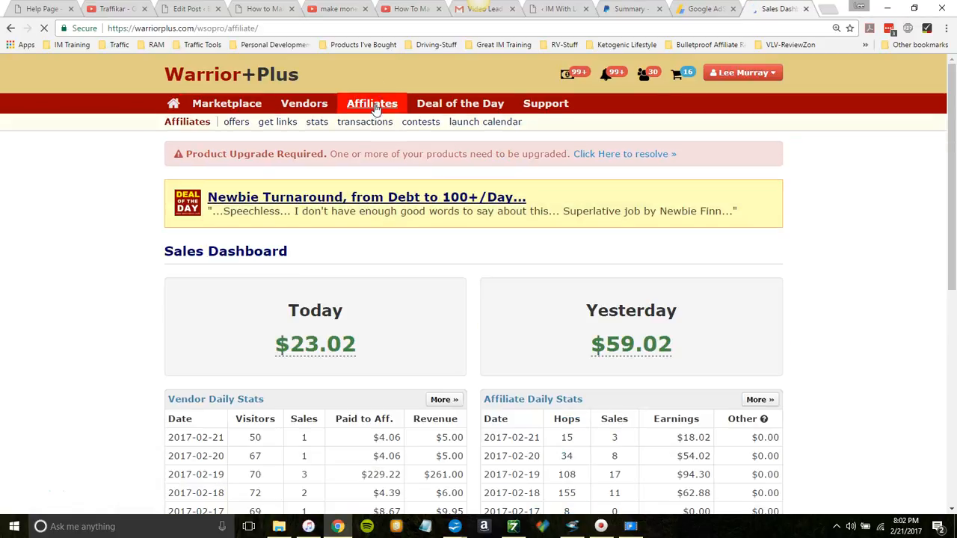
left_click(236, 123)
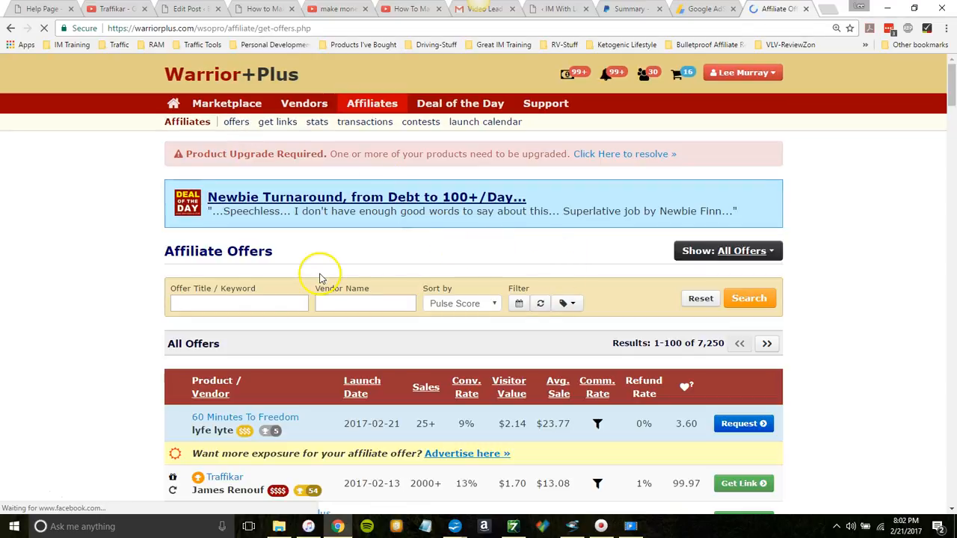
Step: Search the affiliate offers for the keyword "instagram"
left_click(253, 302)
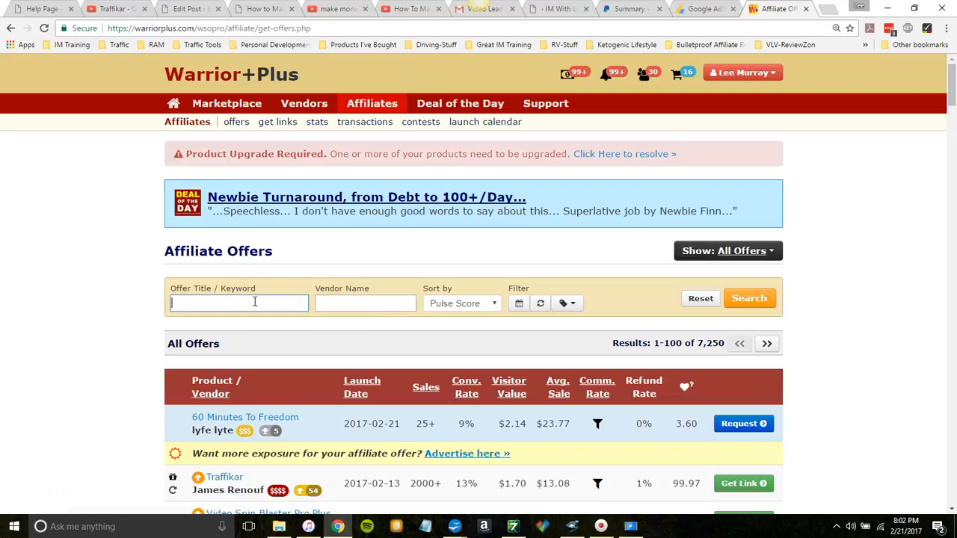
type("instagram")
key("Return")
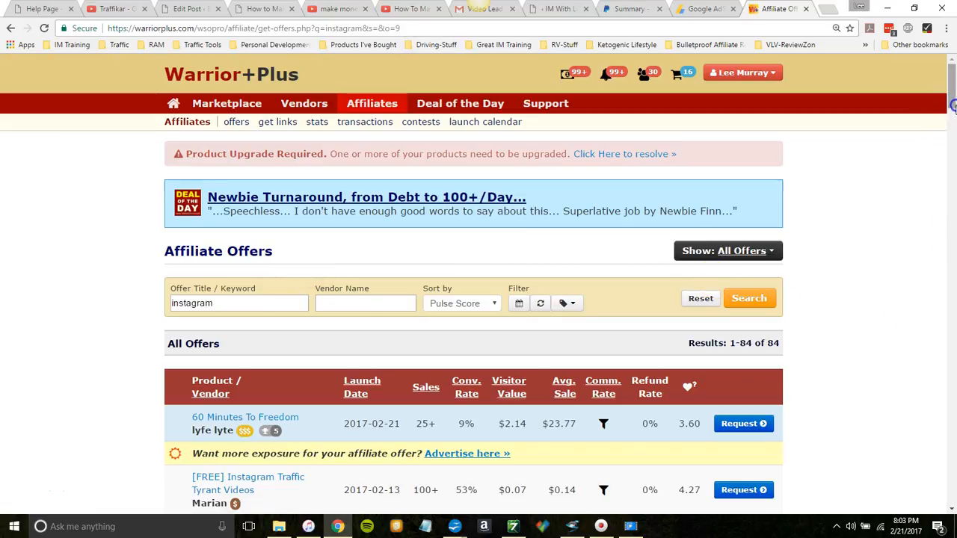
Step: Get the affiliate link of the Insta Commission Sniper offer and copy its URL
scroll(953, 111, "down", 2)
scroll(953, 112, "down", 1)
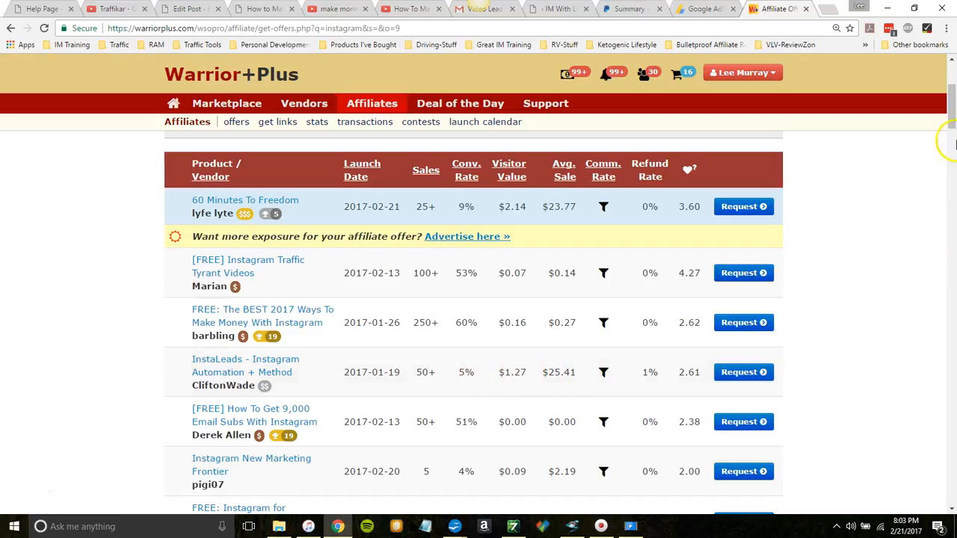
left_click_drag(951, 116, 953, 136)
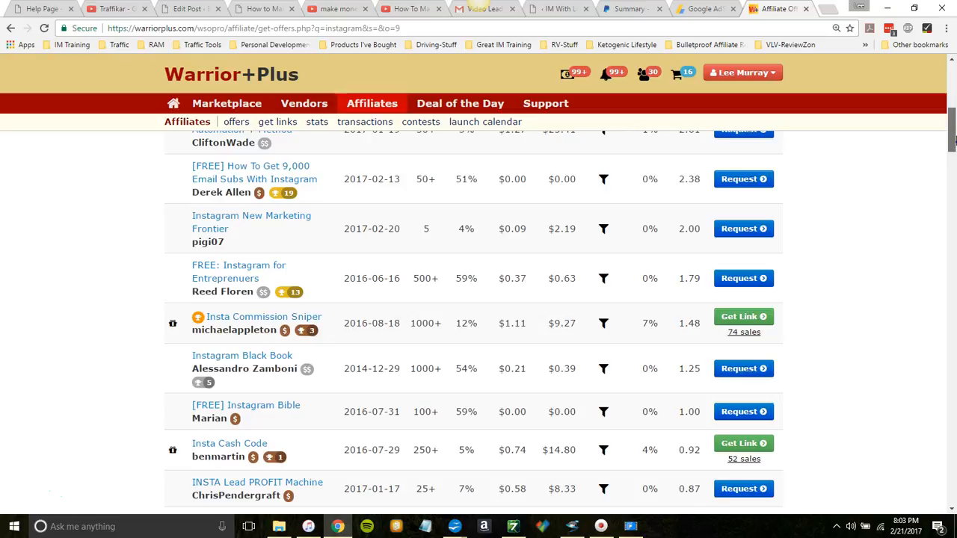
mouse_move(954, 139)
left_mouse_down()
mouse_move(954, 156)
mouse_move(953, 119)
mouse_move(954, 152)
left_mouse_up()
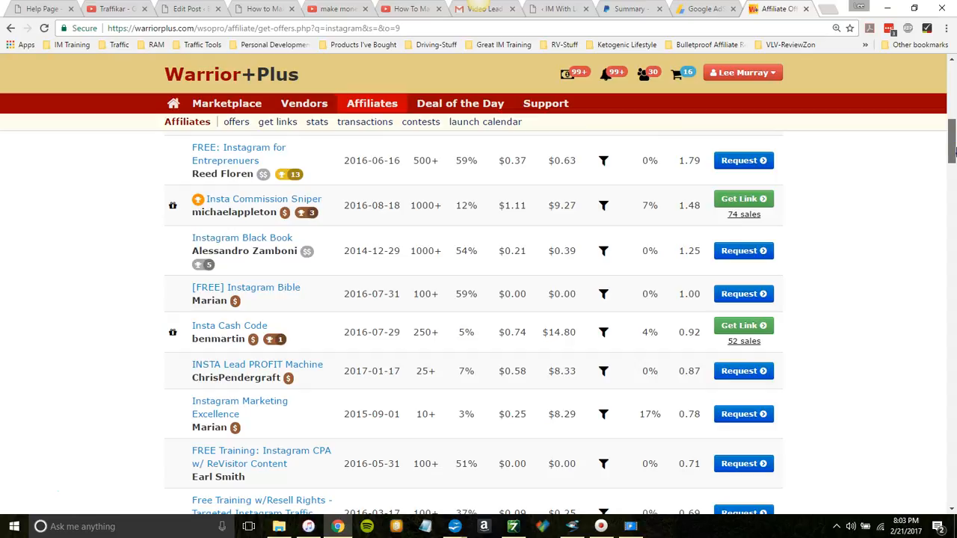
left_click_drag(955, 152, 954, 150)
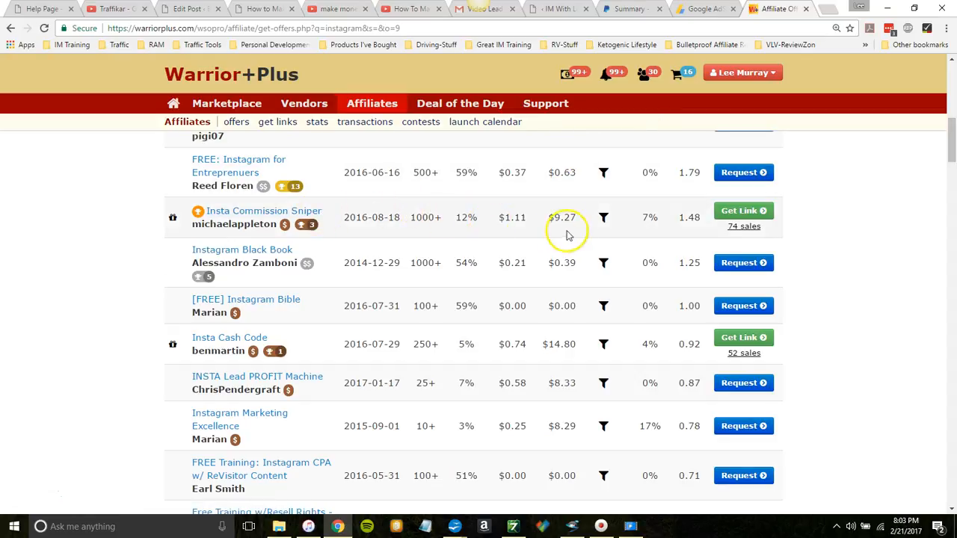
mouse_move(739, 233)
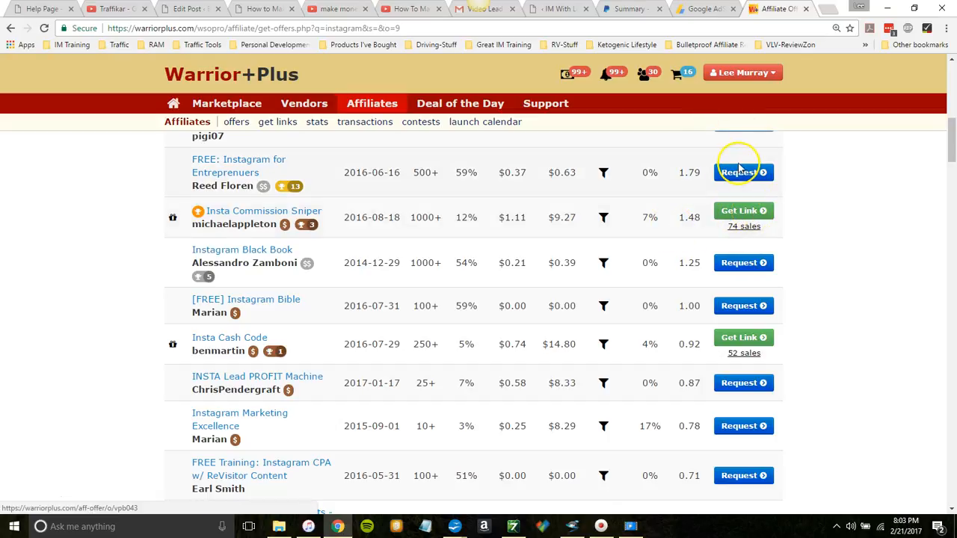
left_click(751, 216)
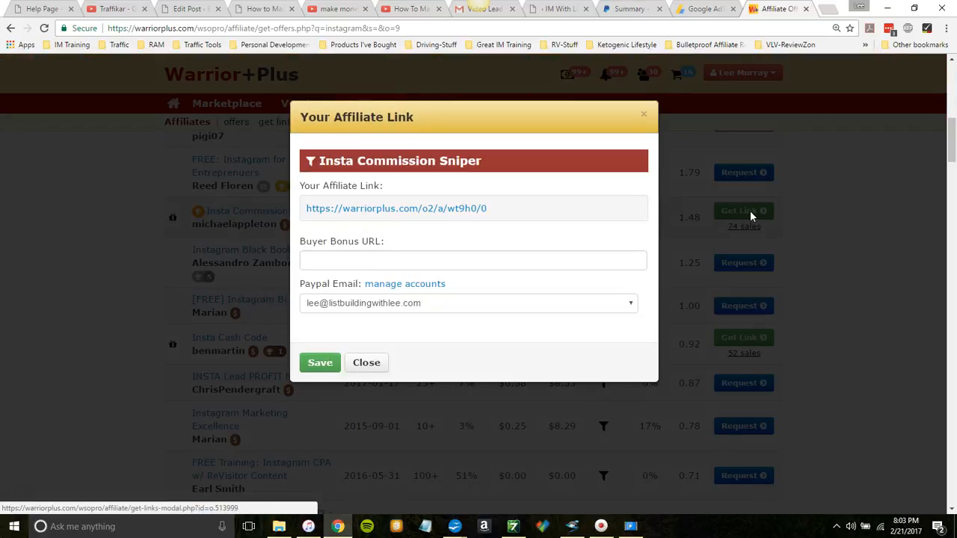
left_click_drag(489, 209, 303, 214)
key("ctrl+c")
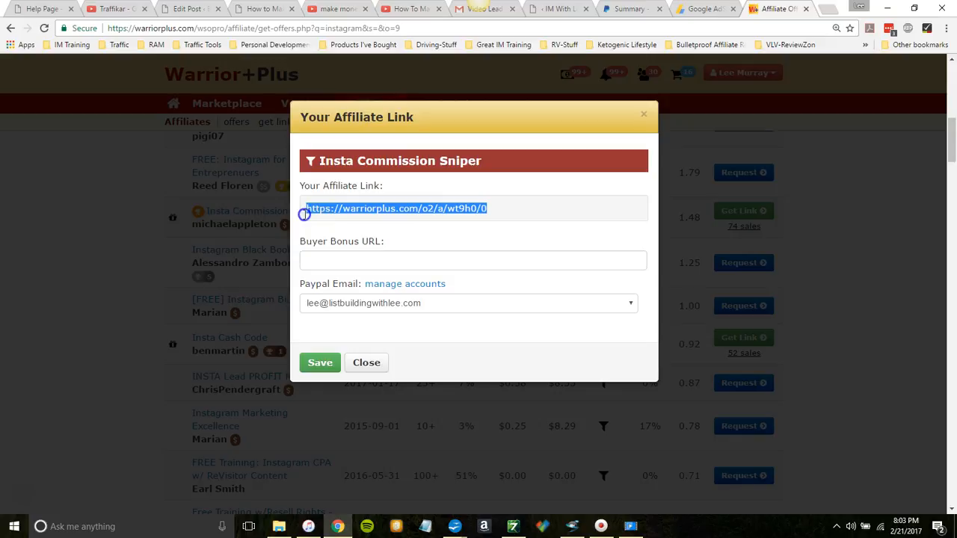
right_click(326, 213)
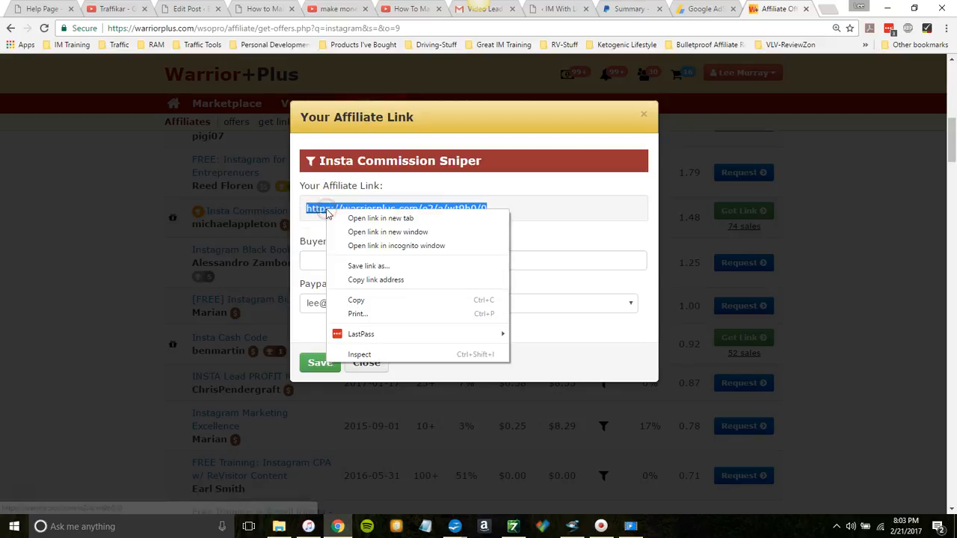
left_click(361, 301)
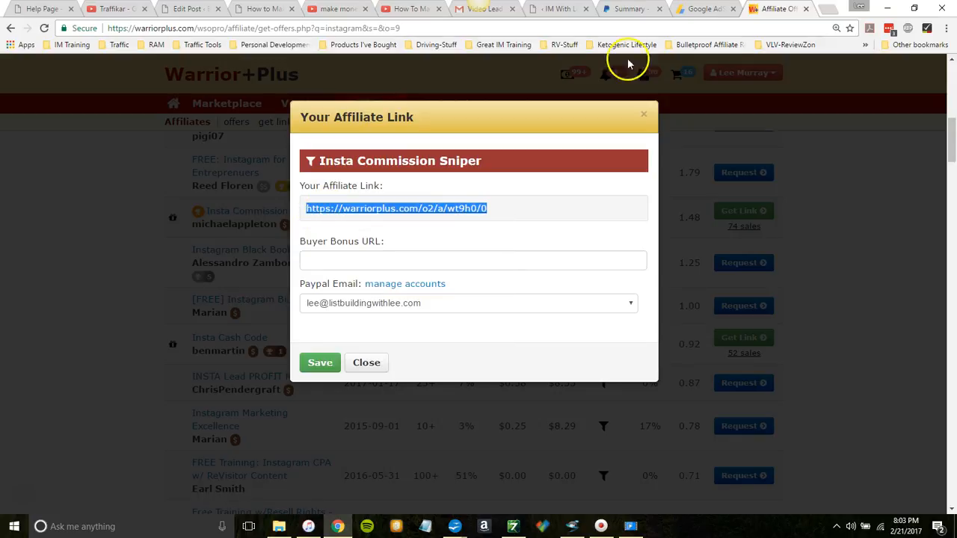
left_click(806, 11)
left_click(203, 11)
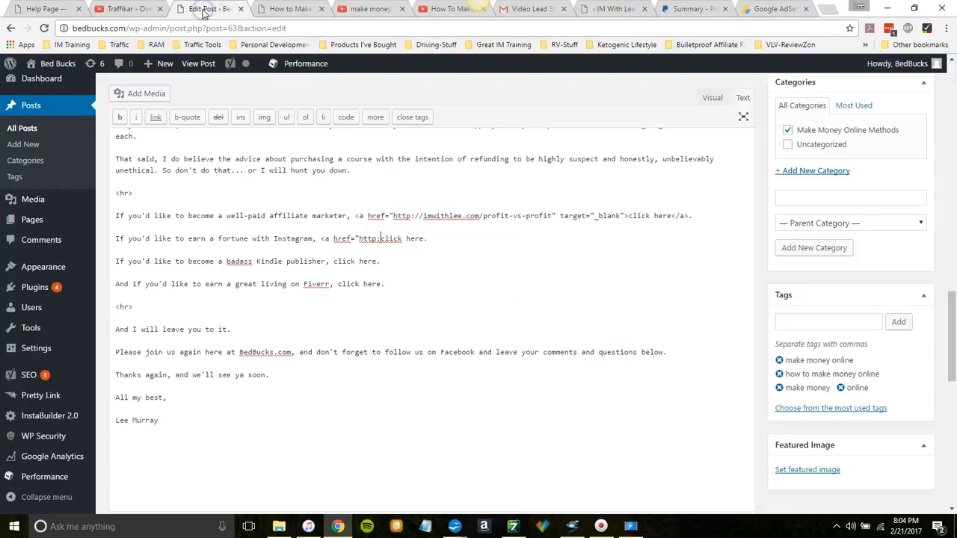
double_click(358, 238)
right_click(371, 238)
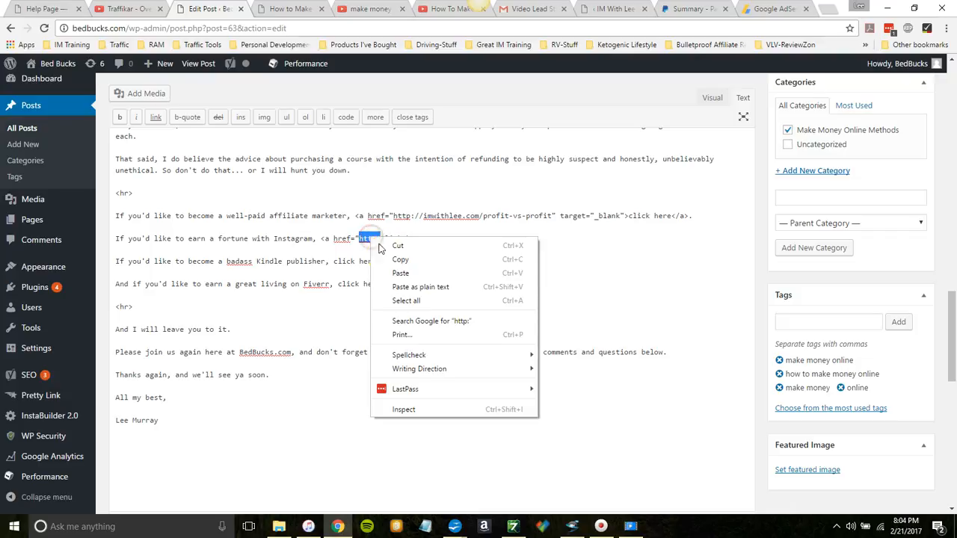
left_click(401, 273)
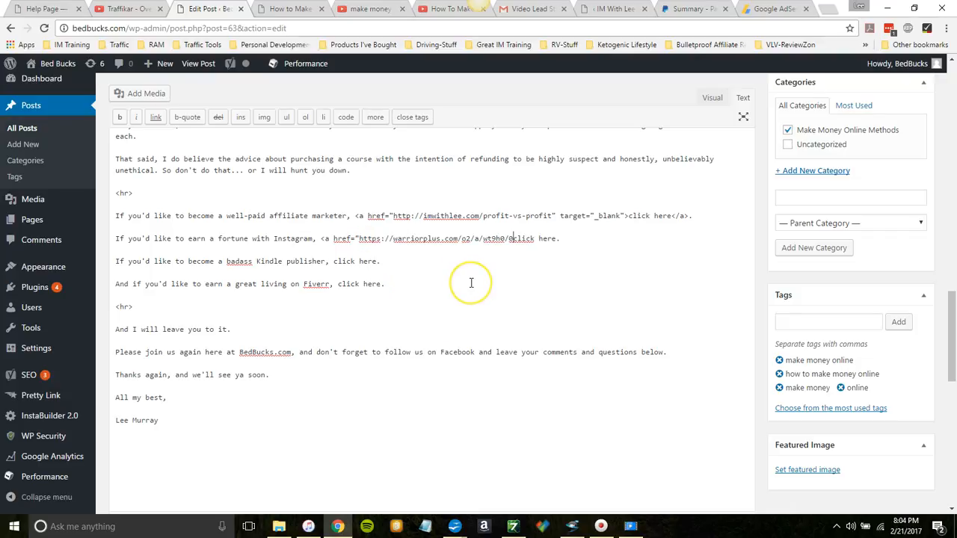
Step: Give the Instagram link target="_blaknk" and close the anchor tag around "click here"
type("\" target=\"_blaknk\">")
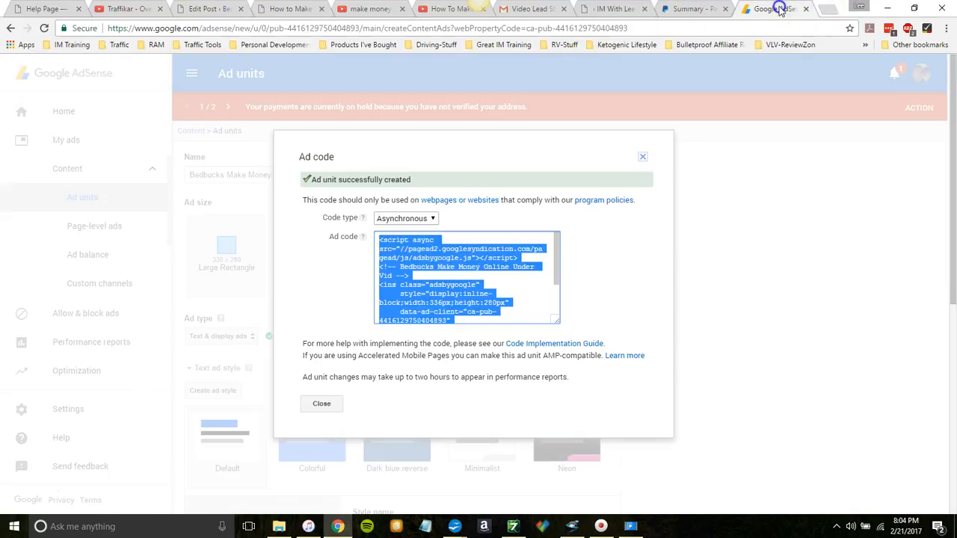
Step: Load warriorplus.com in the Google AdSense tab and go to its list of affiliate offers
left_click(785, 9)
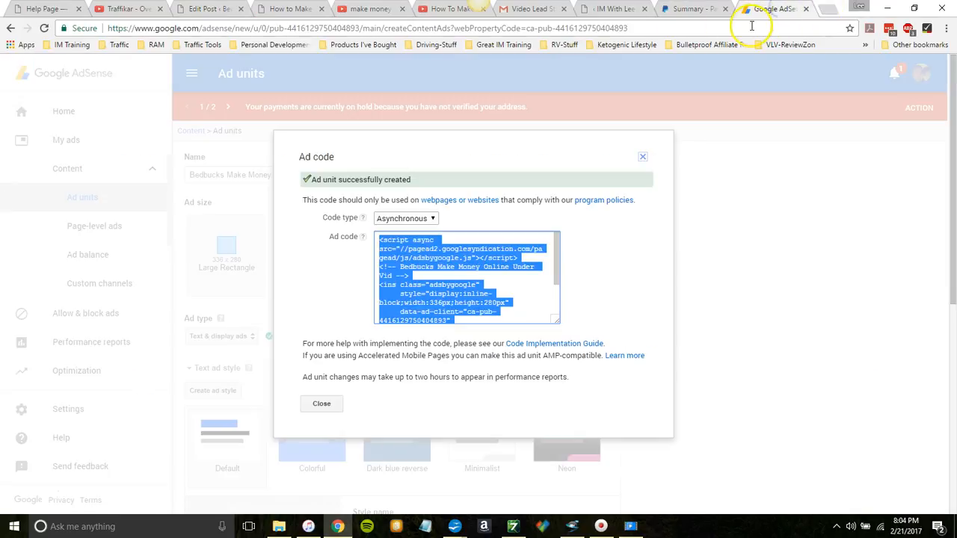
left_click(749, 28)
type("warriorplus.com")
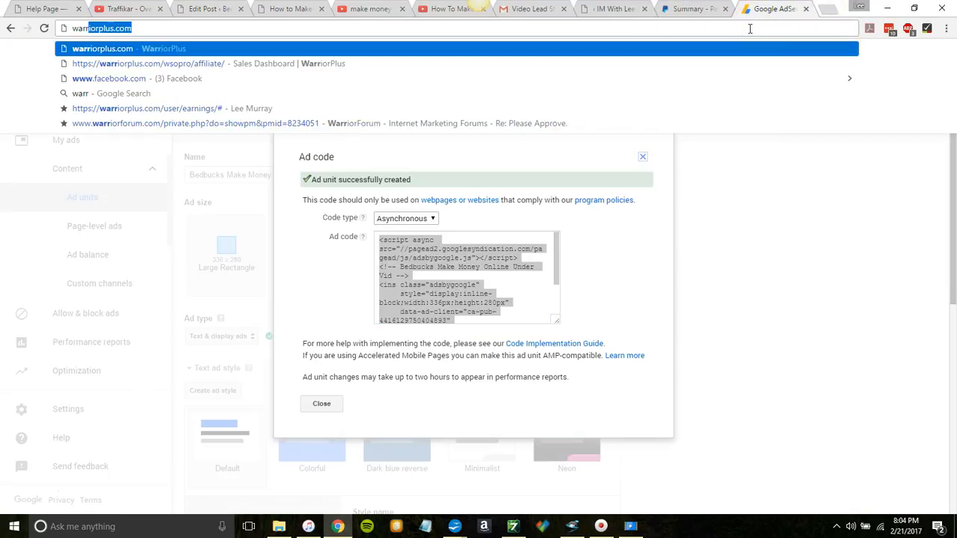
key("Return")
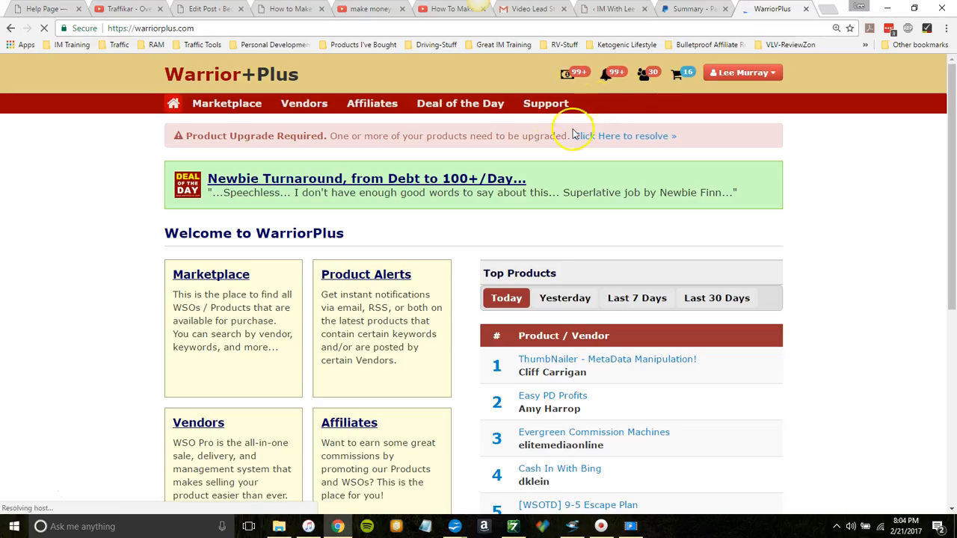
left_click(378, 109)
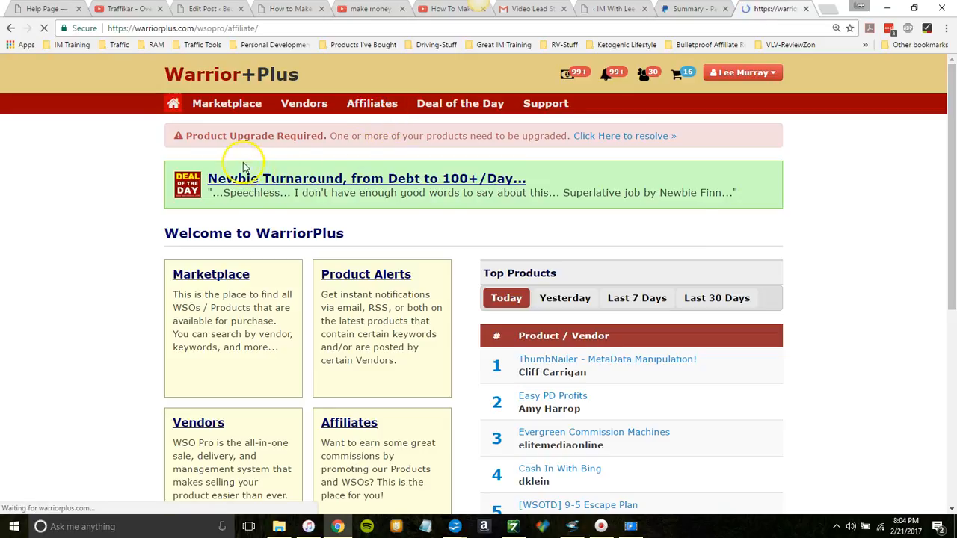
left_click(231, 128)
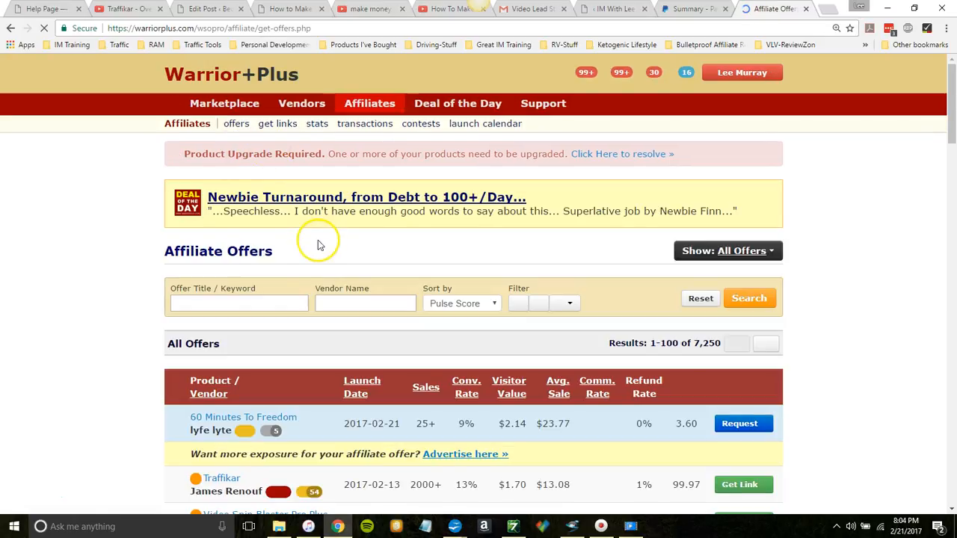
Step: Search the affiliate offers for the keyword "kindle"
left_click(264, 302)
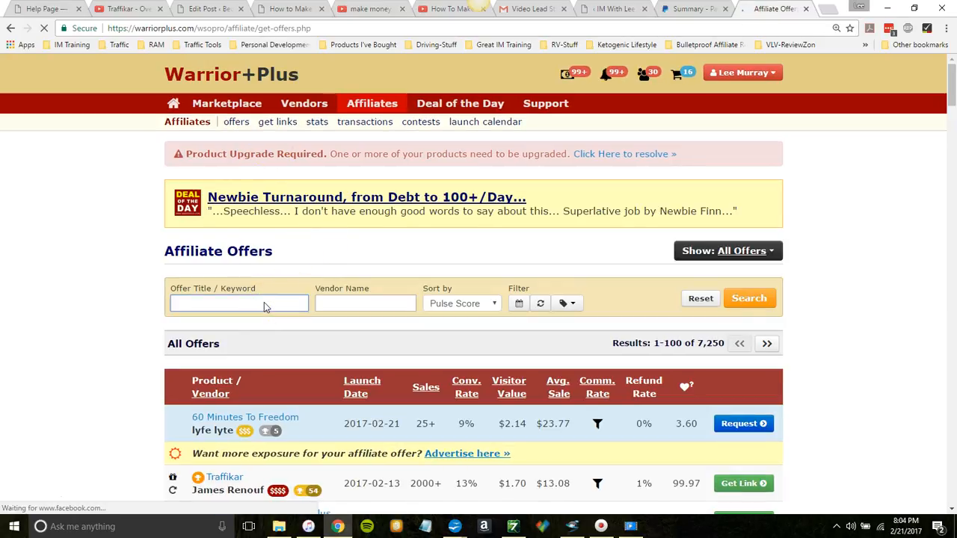
type("kind")
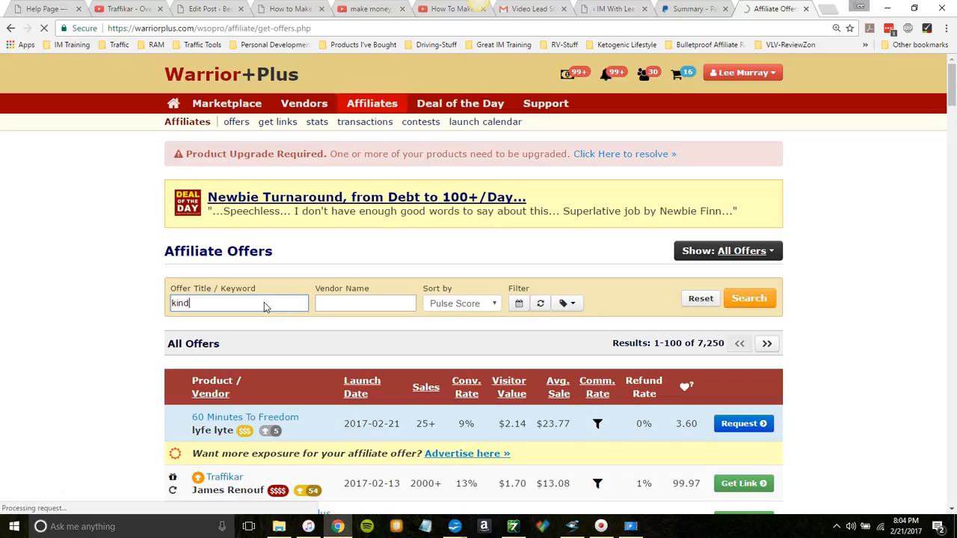
type("le")
key("Return")
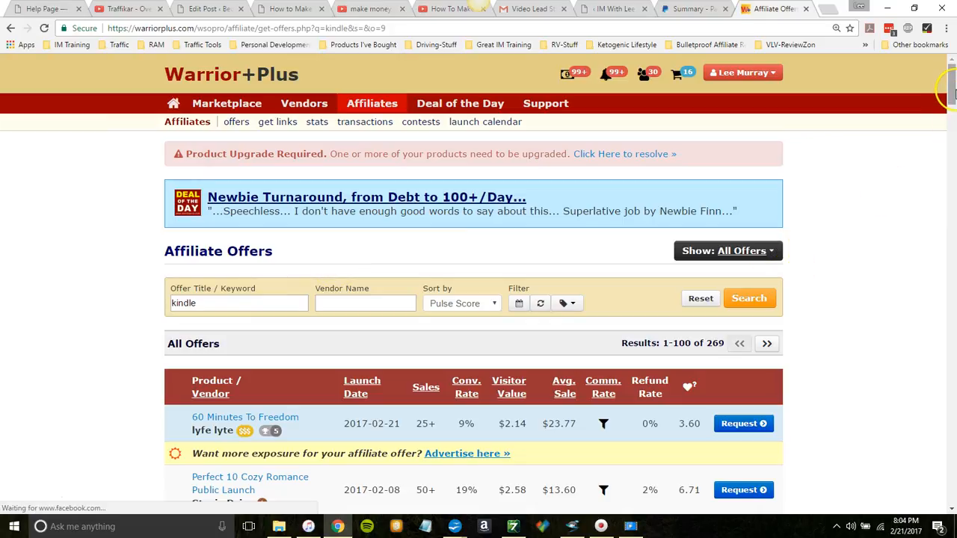
Step: Find the Kindle Samurai offer among the Kindle offers and open its affiliate request page
left_click_drag(953, 104, 954, 110)
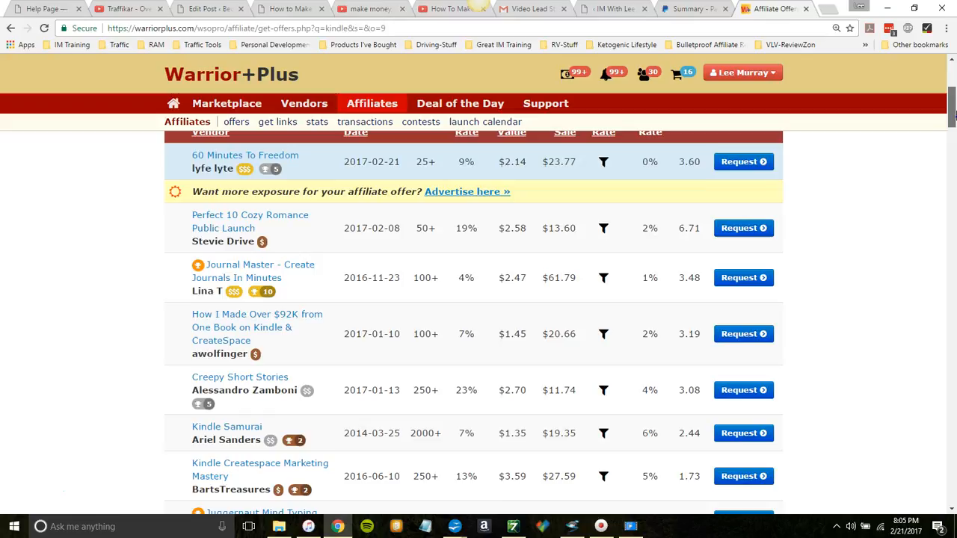
left_click_drag(954, 112, 954, 115)
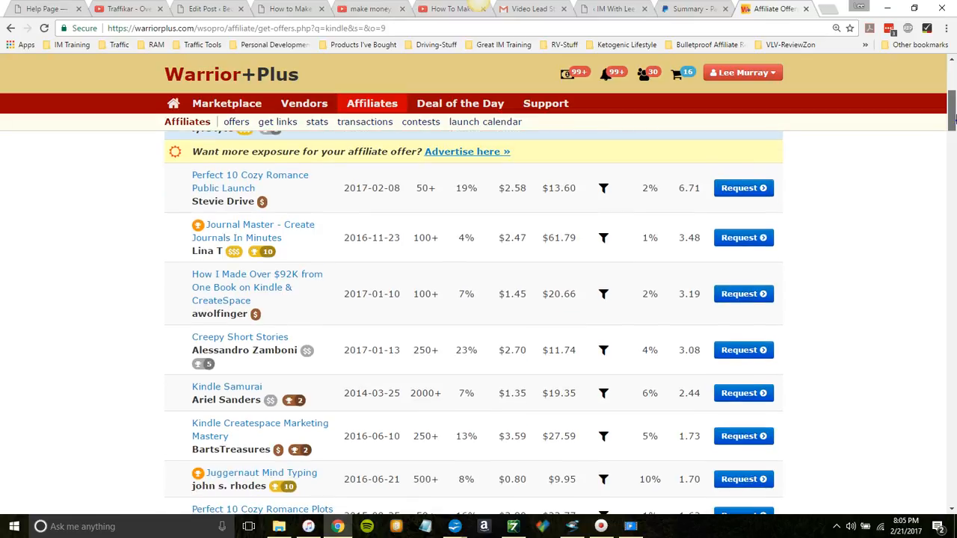
left_click_drag(953, 116, 954, 132)
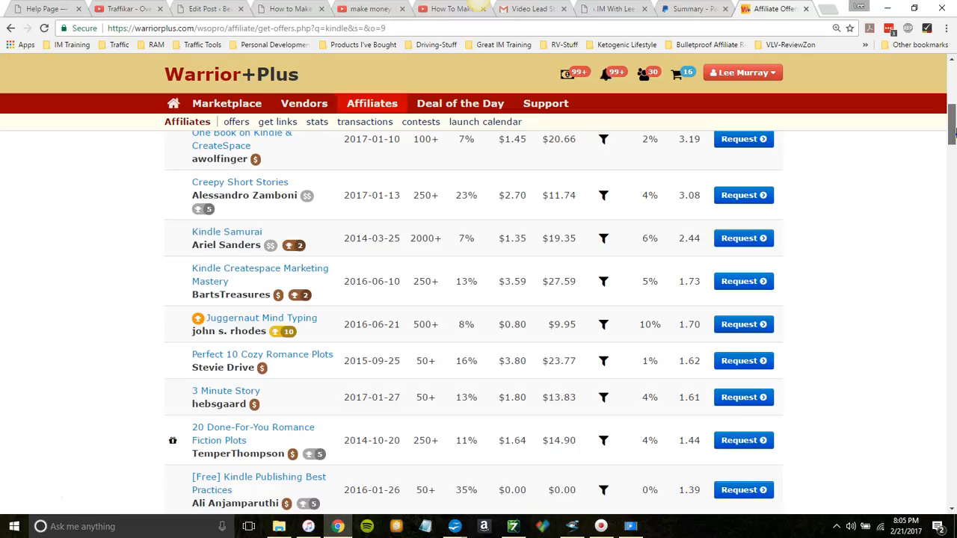
mouse_move(243, 236)
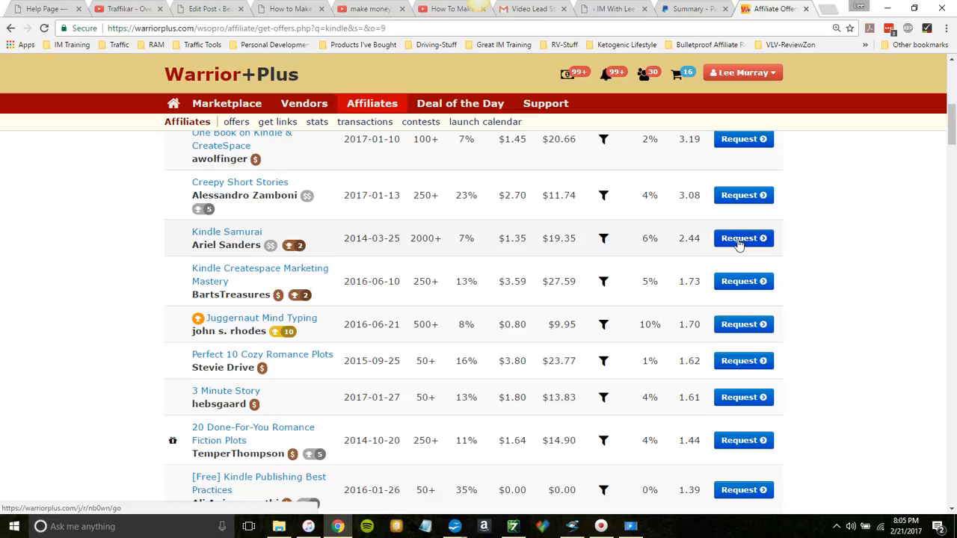
left_click(740, 239)
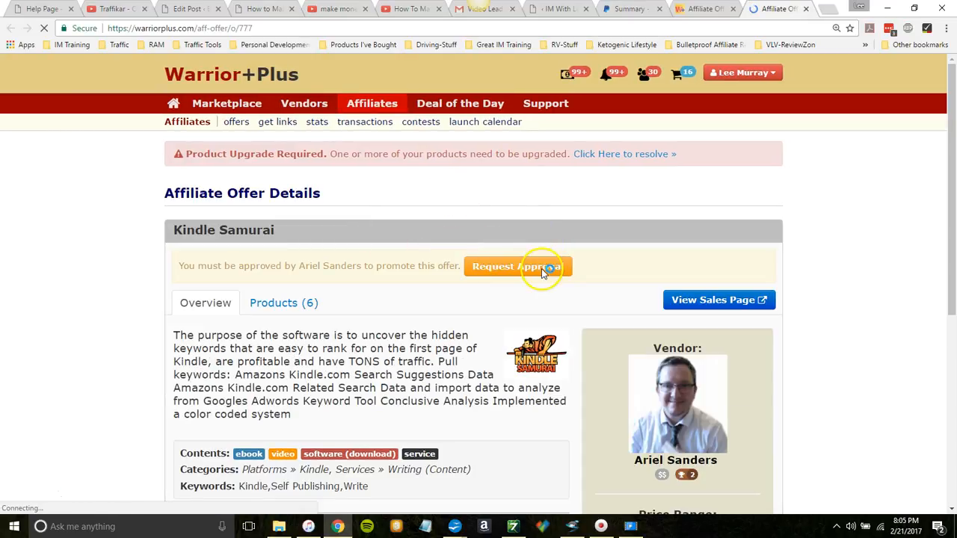
Step: Submit a request for approval to promote the Kindle Samurai offer, leaving the request notes empty
left_click(527, 270)
left_click(378, 254)
left_click(357, 344)
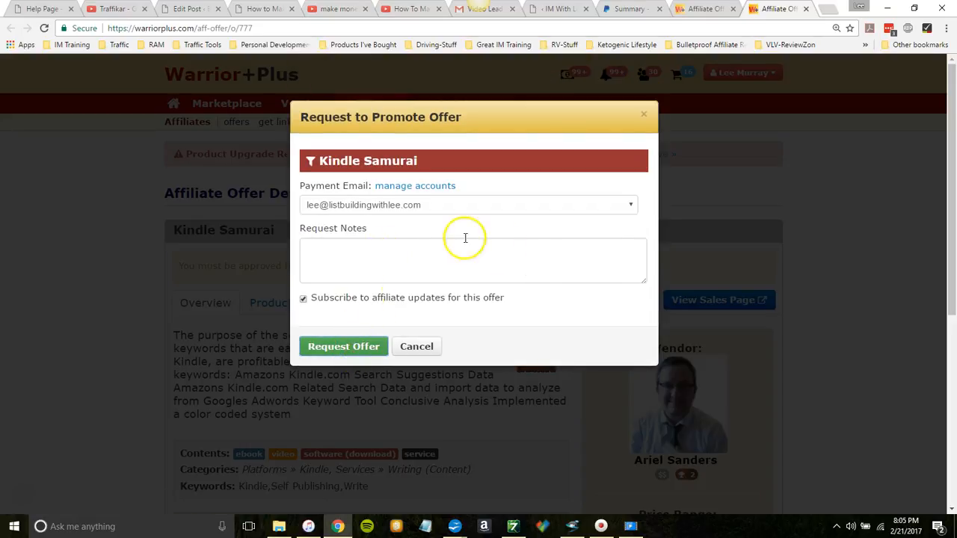
left_click(324, 223)
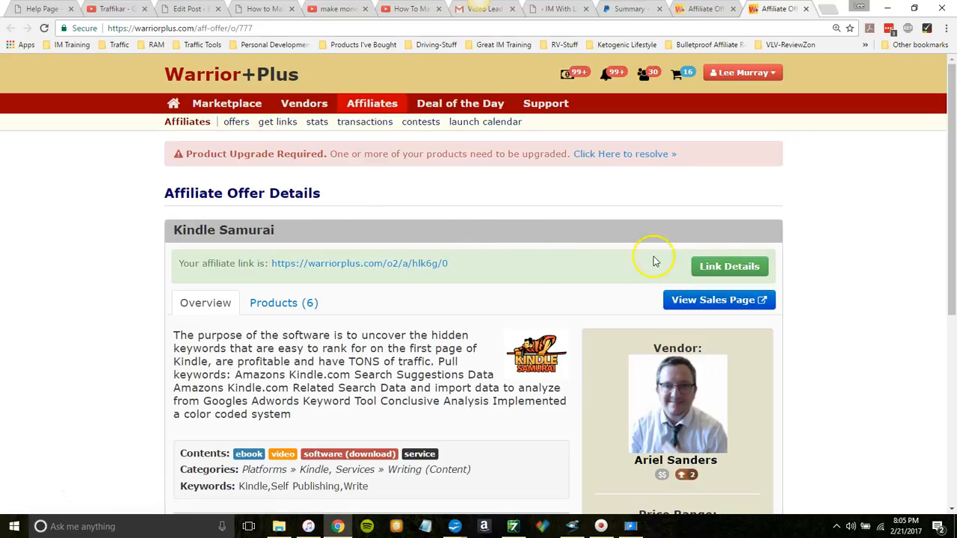
Step: Open the link details of the Kindle Samurai offer and copy its affiliate link
left_click(725, 271)
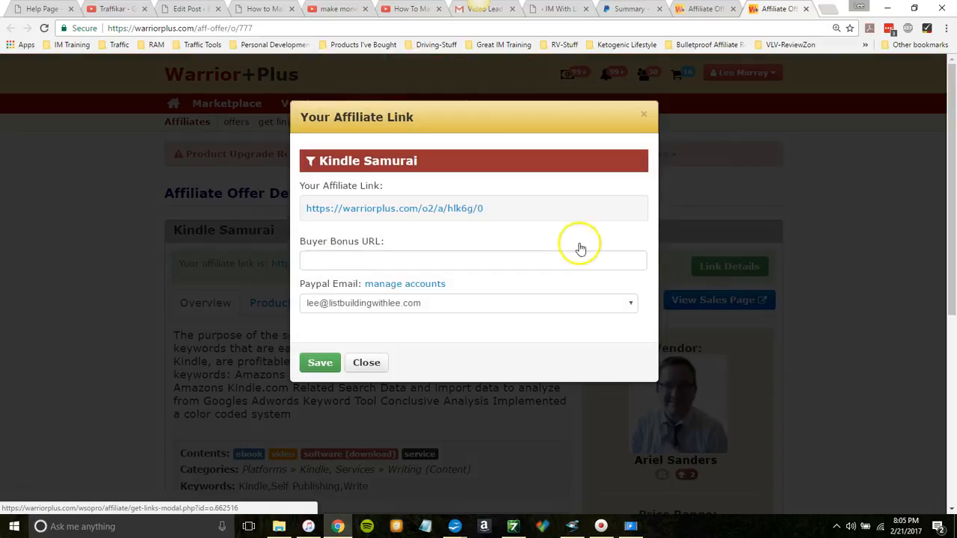
left_click(490, 210)
left_click_drag(490, 210, 303, 210)
key("ctrl+c")
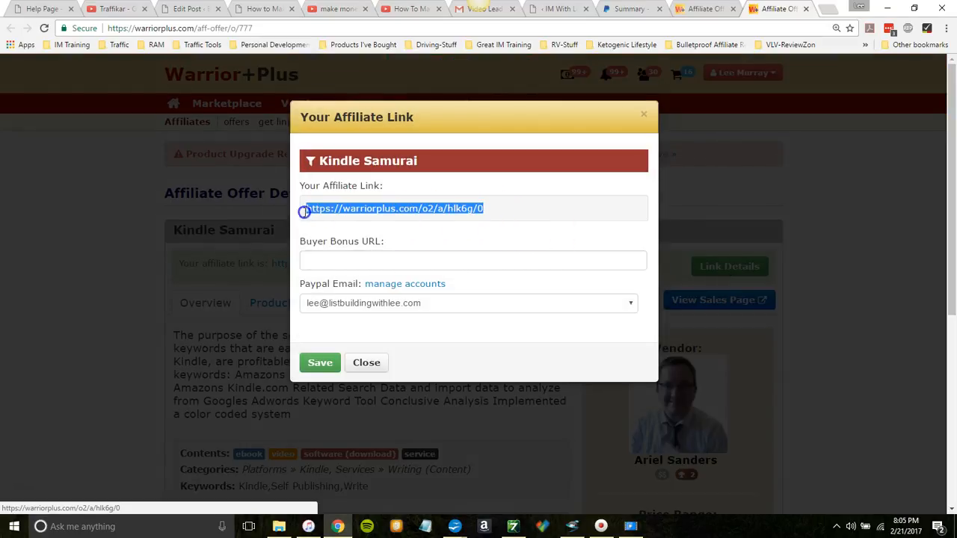
right_click(343, 216)
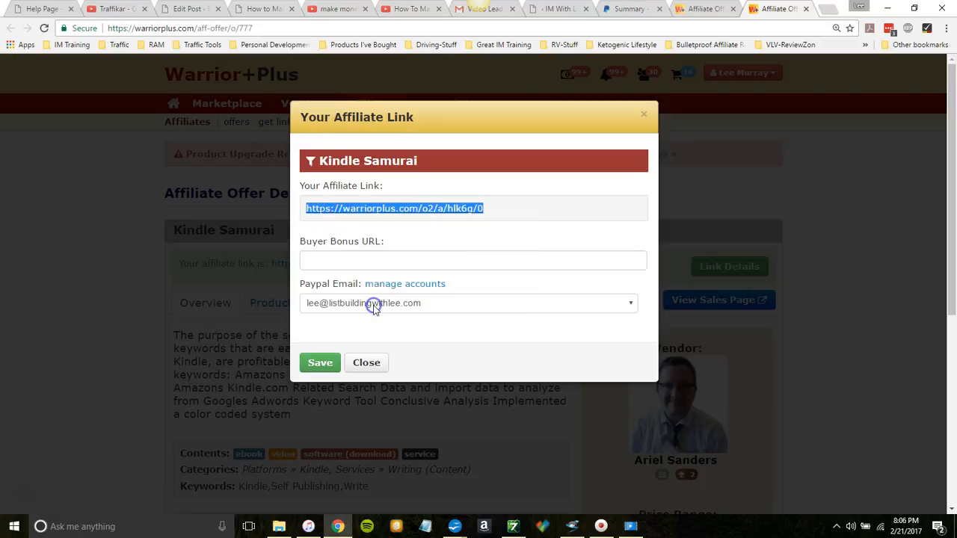
left_click(370, 363)
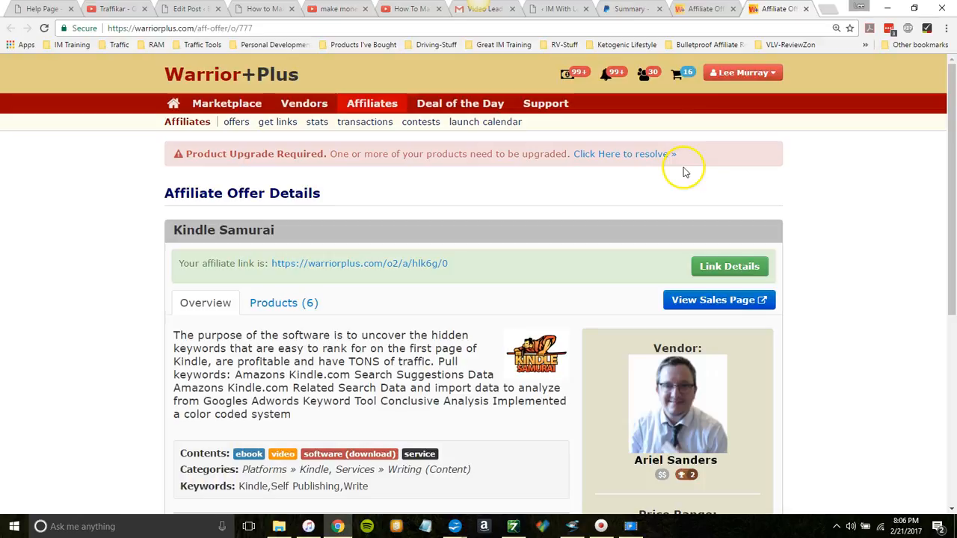
left_click(705, 9)
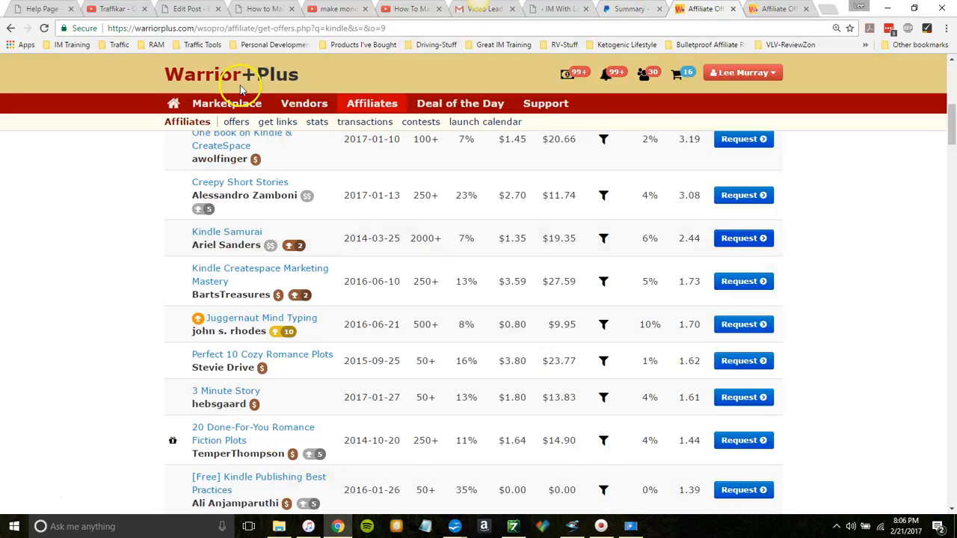
left_click(184, 12)
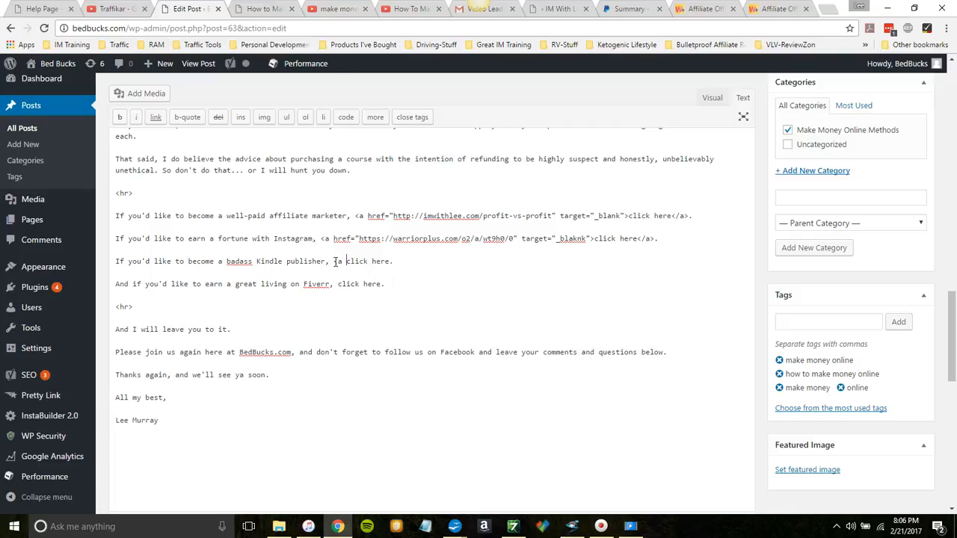
type("href=\"")
key("ctrl+v")
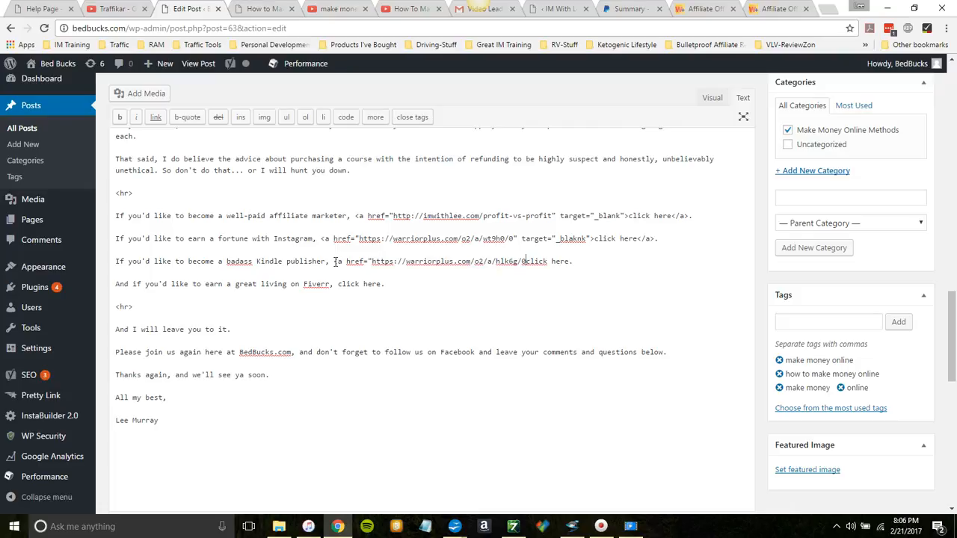
type("\" target=\"_blank")
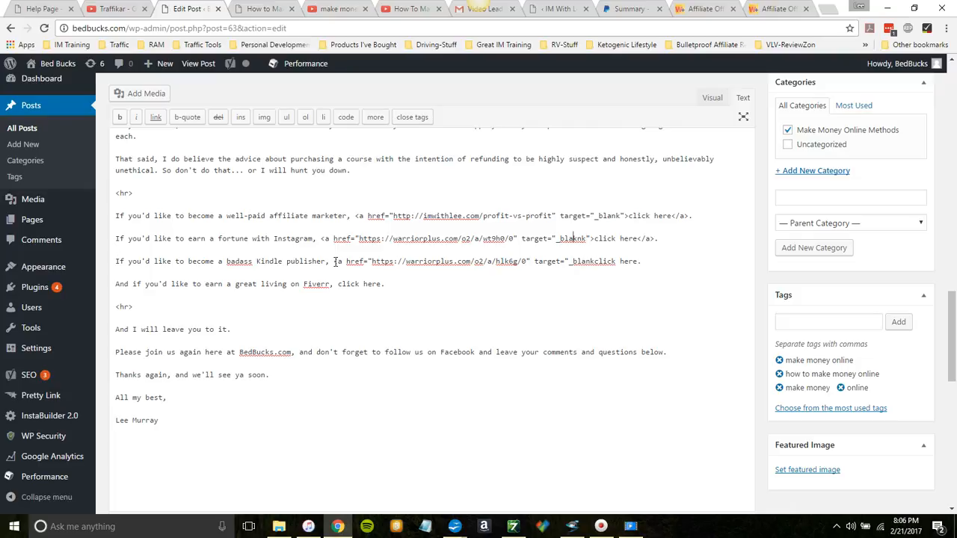
key("BackSpace")
type("\">")
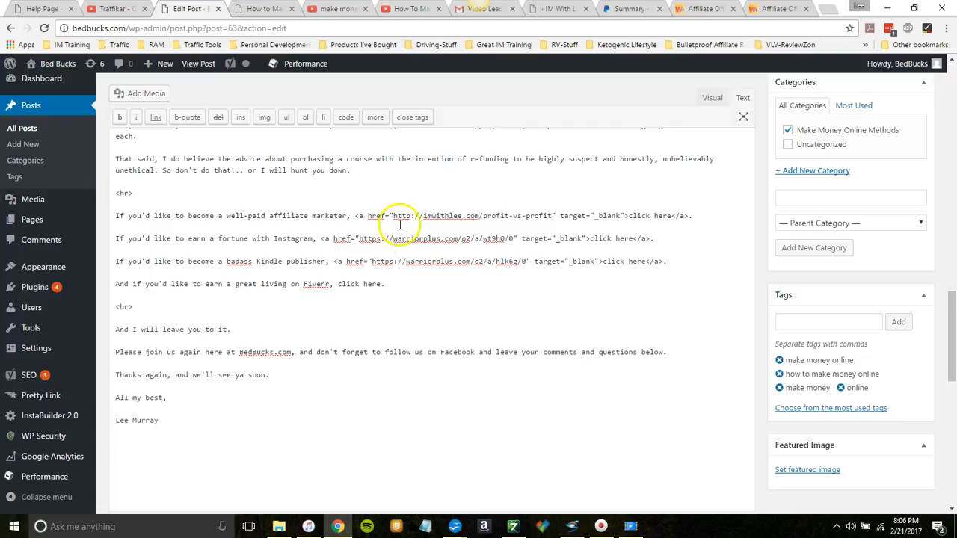
Step: Close the Kindle Samurai tab and search the WarriorPlus affiliate offers for the keyword "fiverr"
left_click(805, 9)
left_click(770, 9)
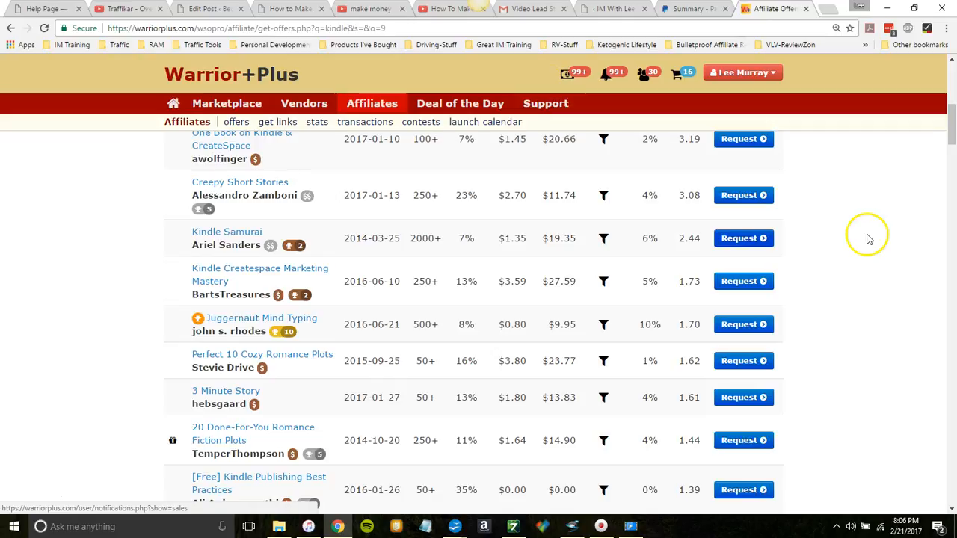
left_click_drag(952, 128, 953, 41)
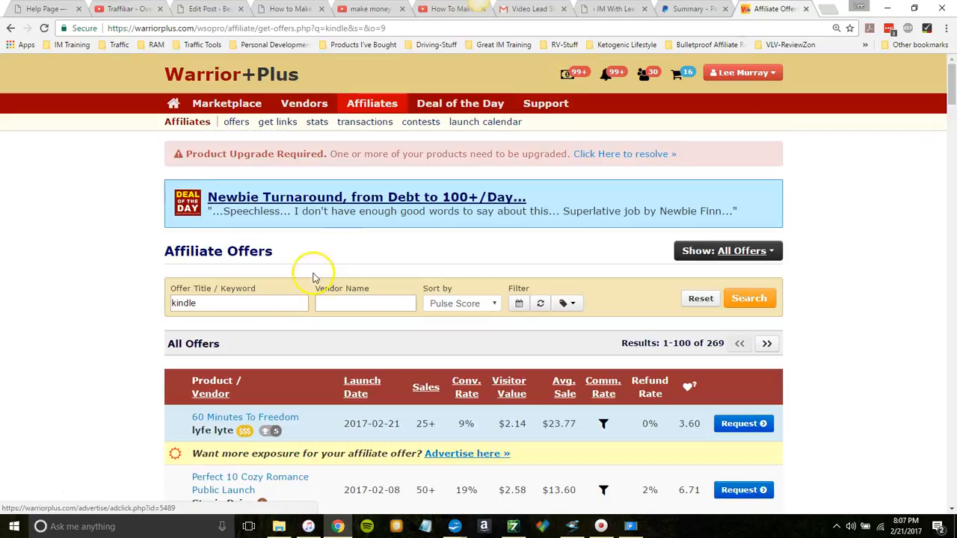
double_click(249, 300)
type("fiverr")
key("Return")
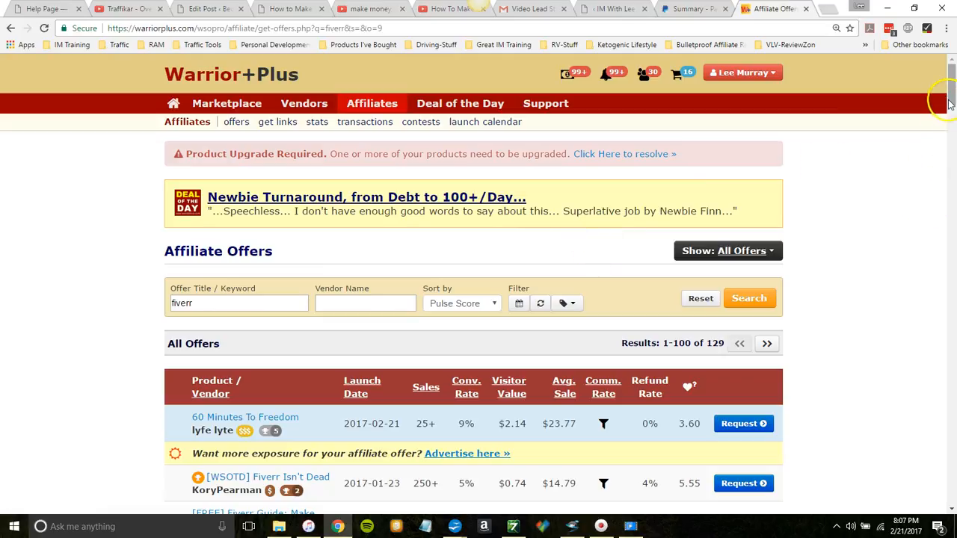
Step: Find the "6 Weeks Action Plan - Bank $2k to $3k on Fiverr" offer and open its affiliate request page
left_click_drag(952, 90, 952, 107)
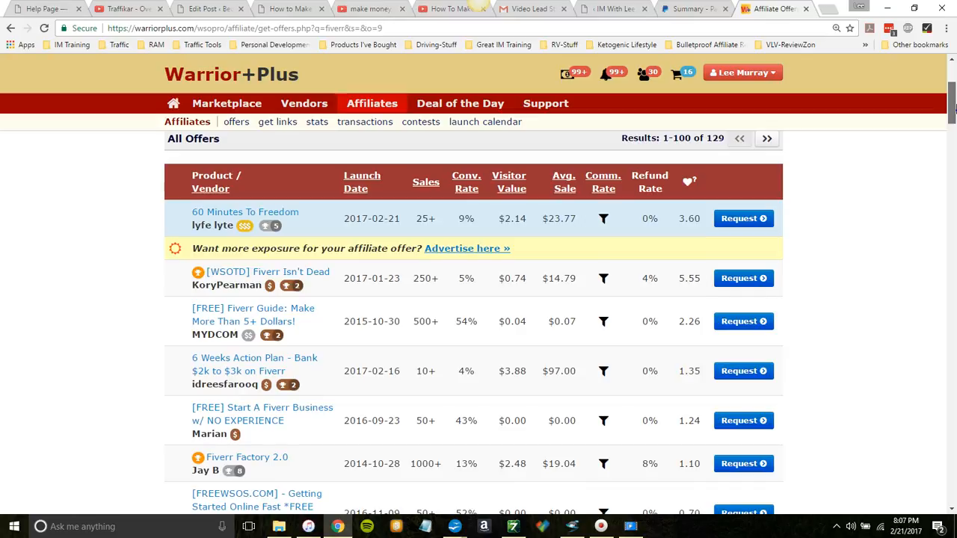
left_click_drag(954, 107, 953, 111)
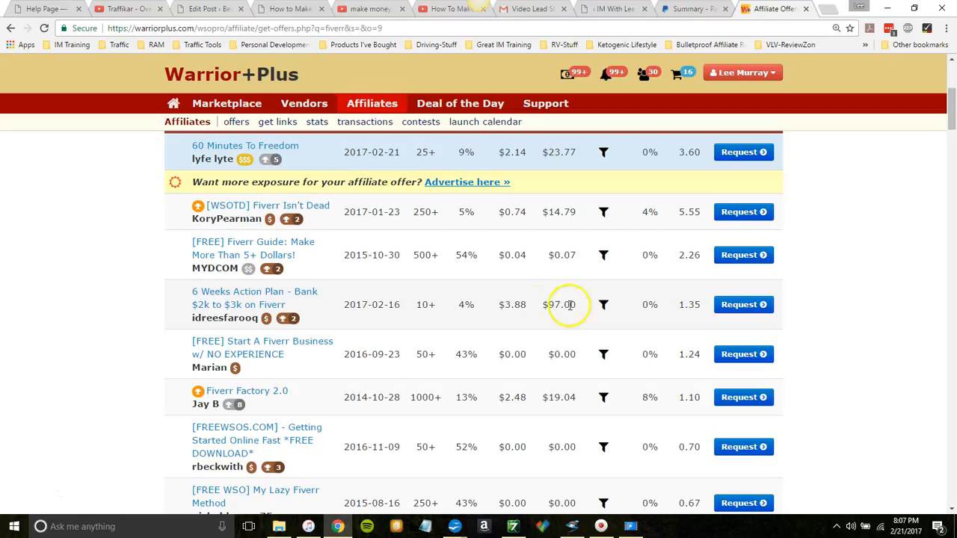
left_click(736, 307)
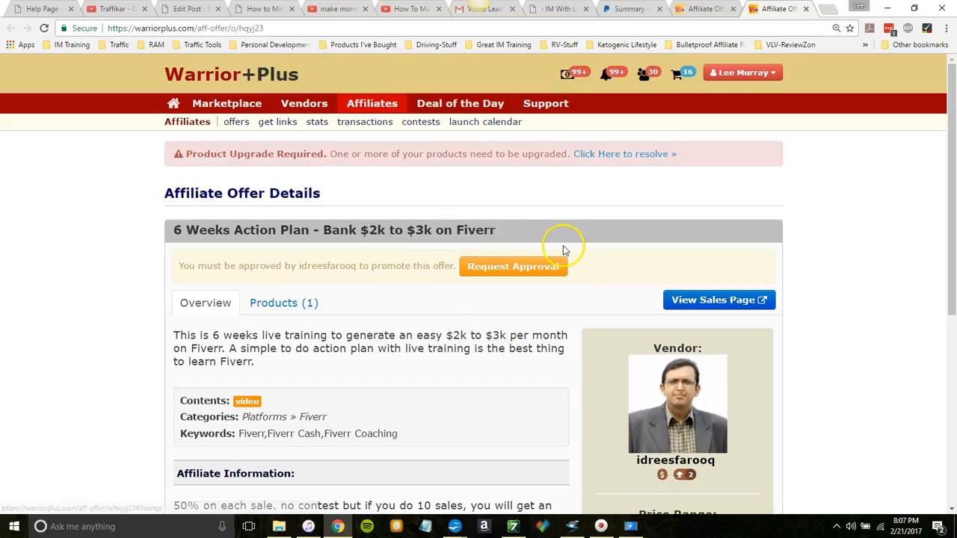
Step: Request approval to promote the 6 Weeks Action Plan offer without notes, reload the page to check its status, and close its tab
left_click(520, 270)
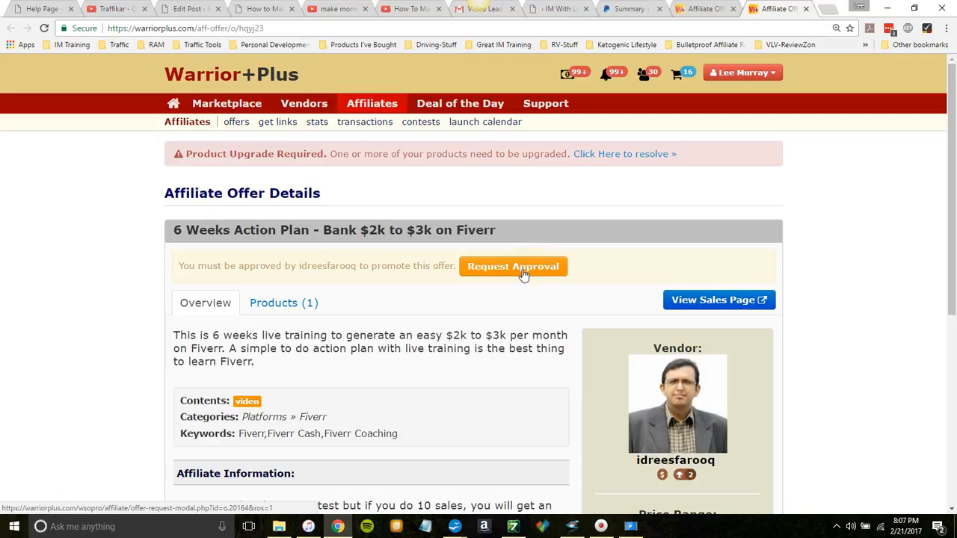
left_click(524, 270)
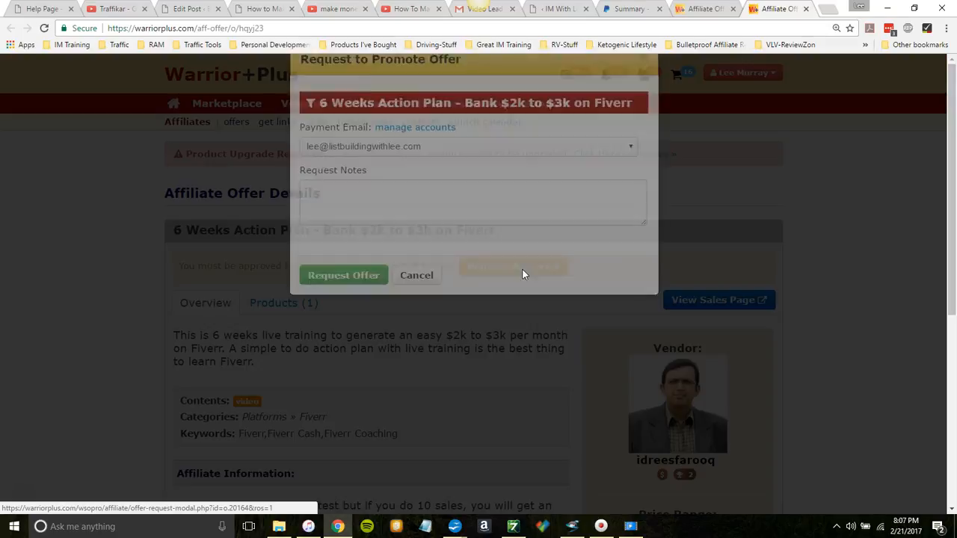
left_click(336, 335)
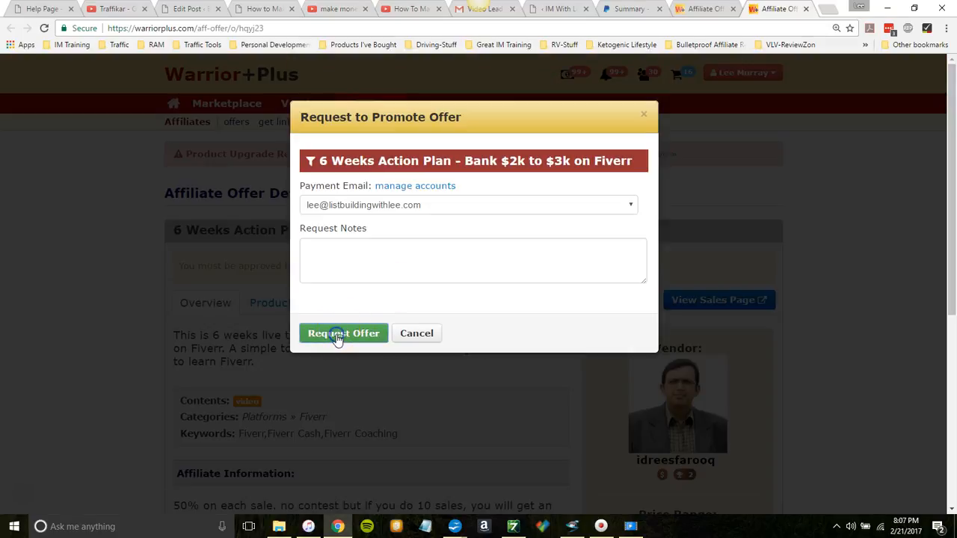
left_click(329, 226)
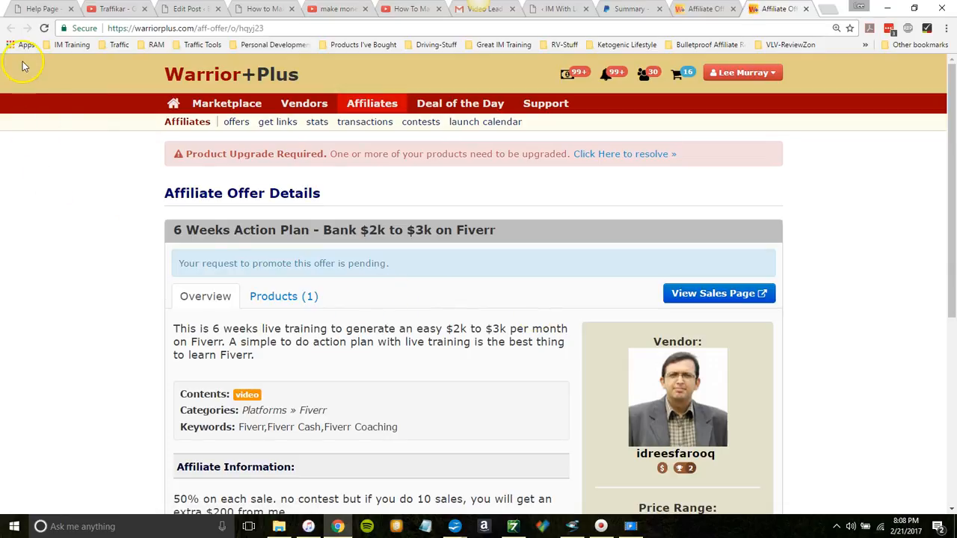
left_click(42, 28)
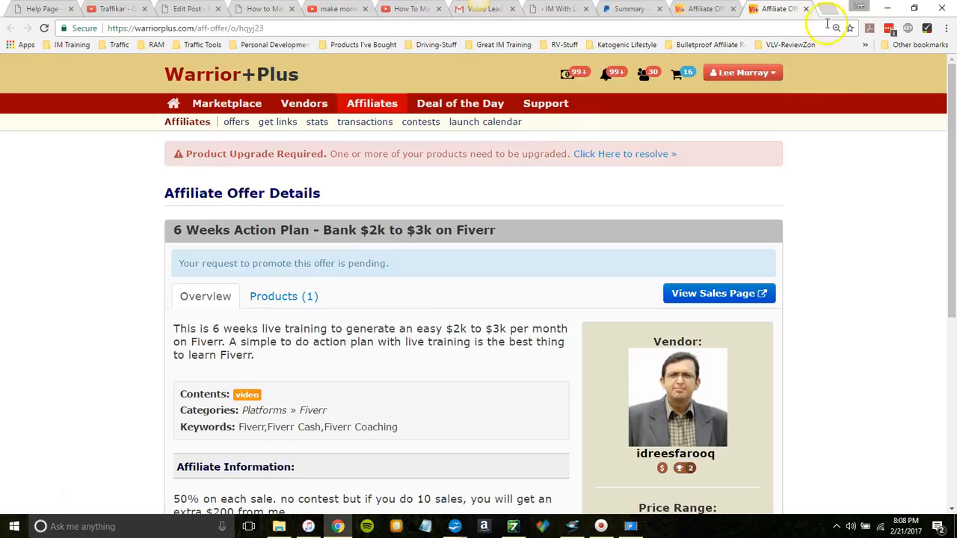
left_click(806, 10)
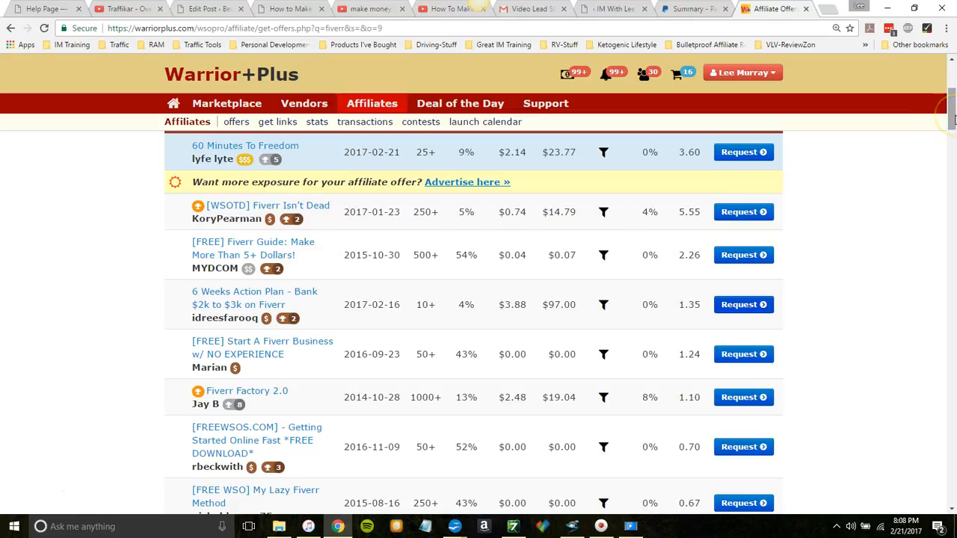
Step: Open the Fiverr Factory 2.0 offer from the Fiverr results, request approval to promote it without notes, and close its tab
left_click_drag(953, 118, 953, 133)
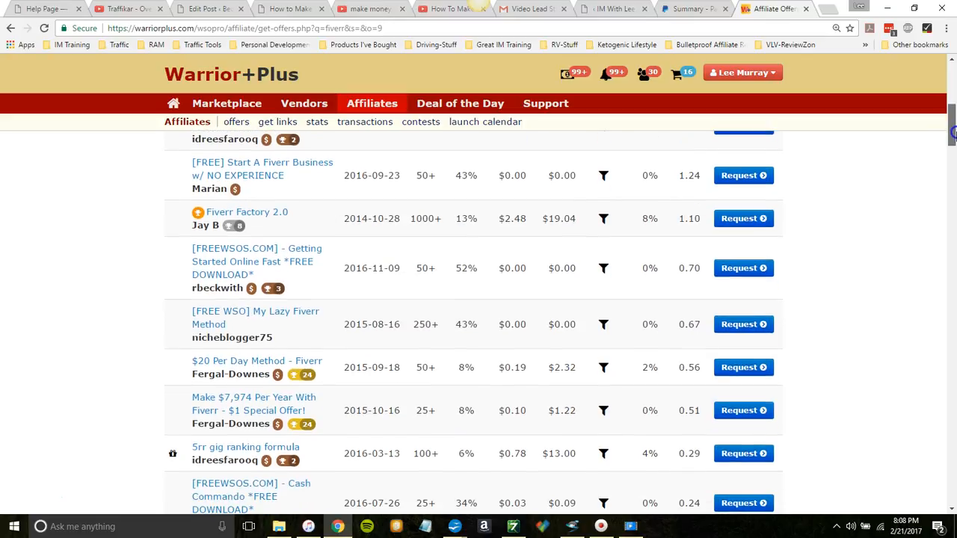
left_click_drag(953, 133, 953, 133)
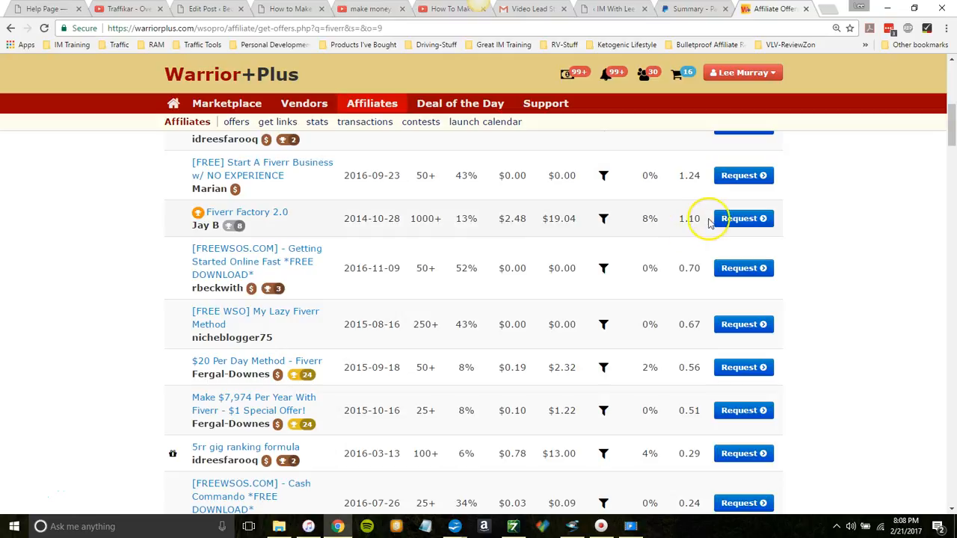
left_click(745, 221)
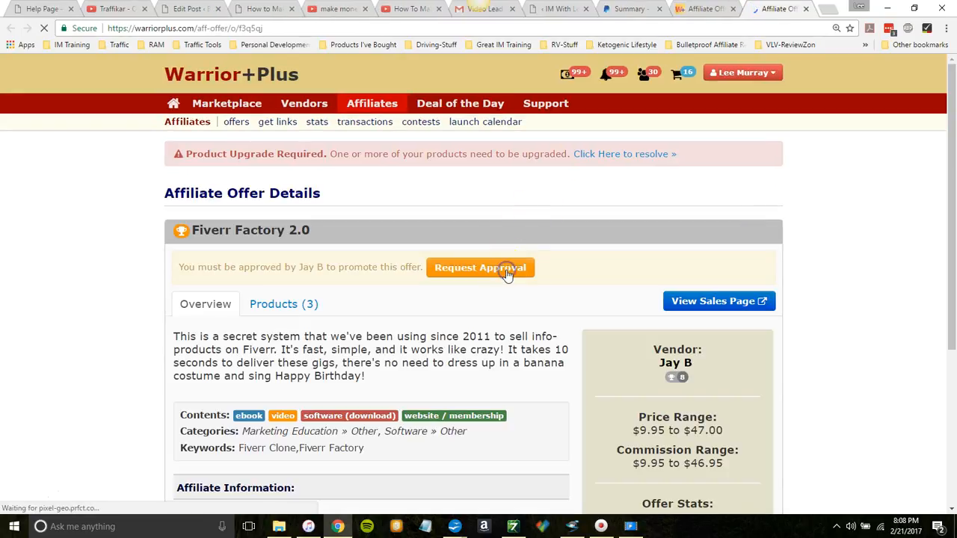
left_click(506, 270)
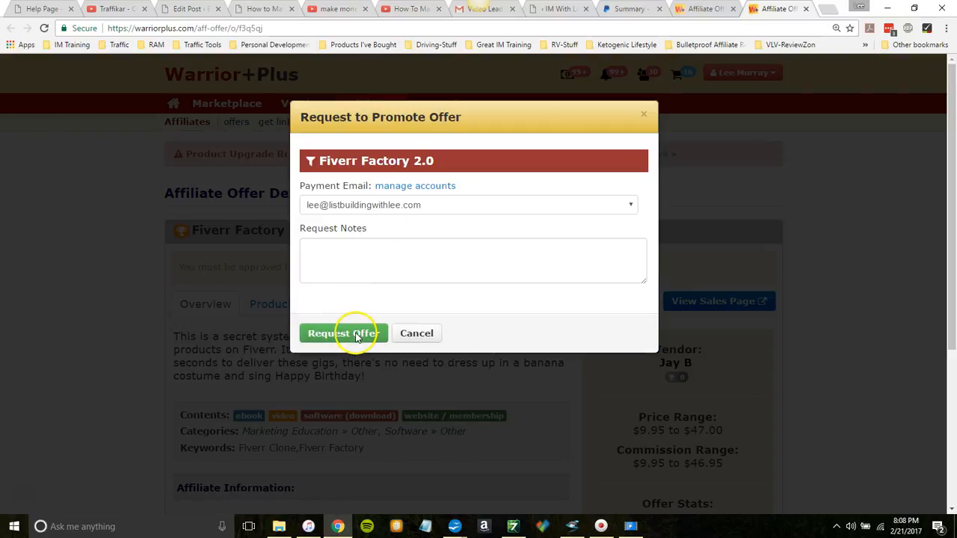
left_click(356, 335)
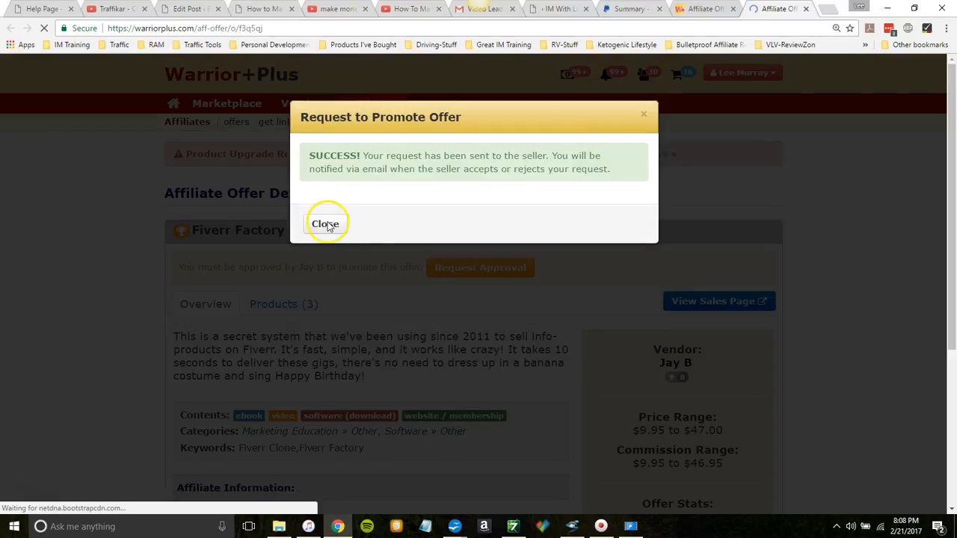
left_click(326, 224)
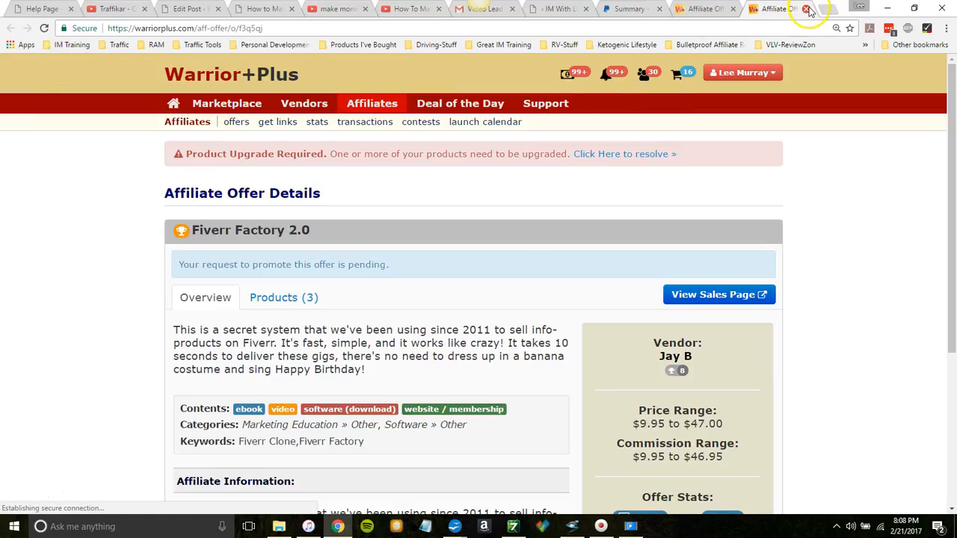
left_click(806, 9)
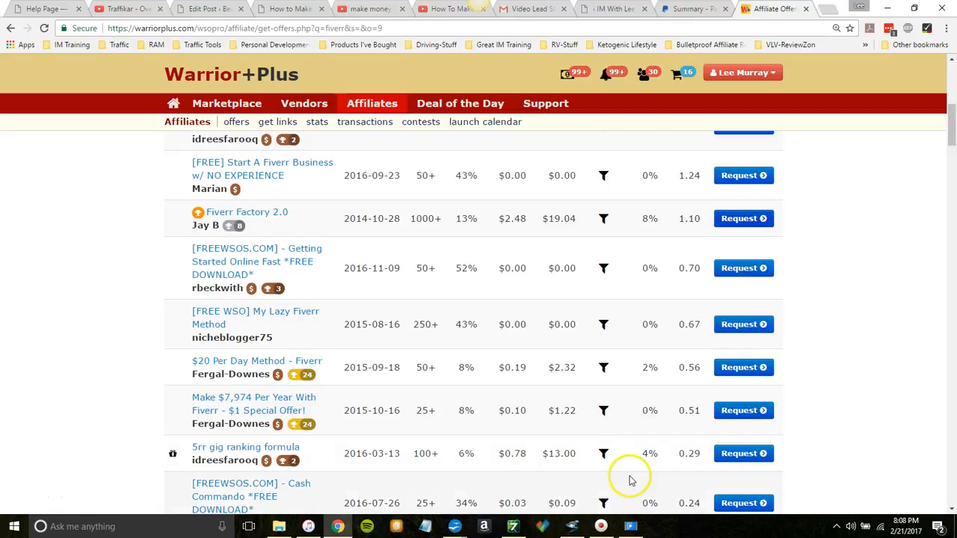
Step: Open the Fiverr Representative offer further down the results and request approval to promote it, keeping the affiliate updates subscription
left_click_drag(951, 120, 953, 146)
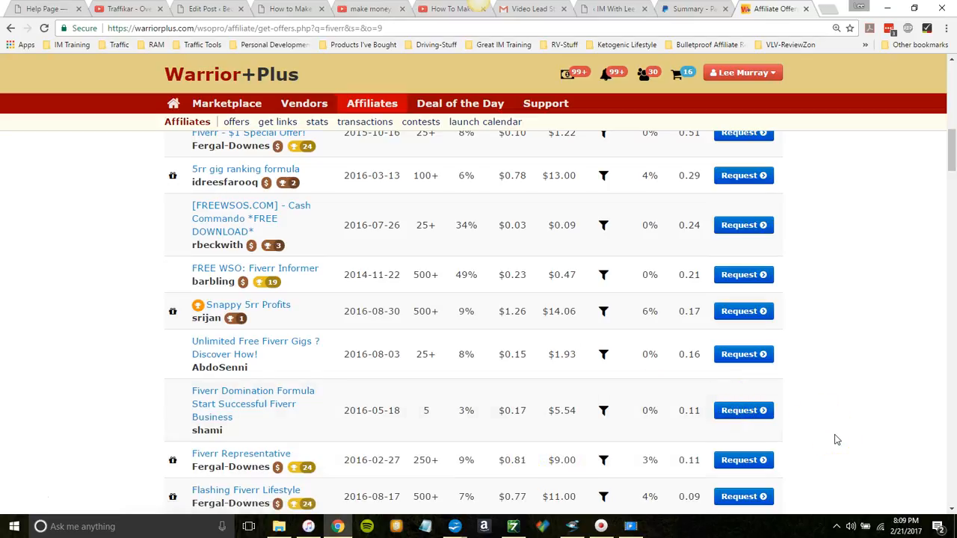
left_click(742, 465)
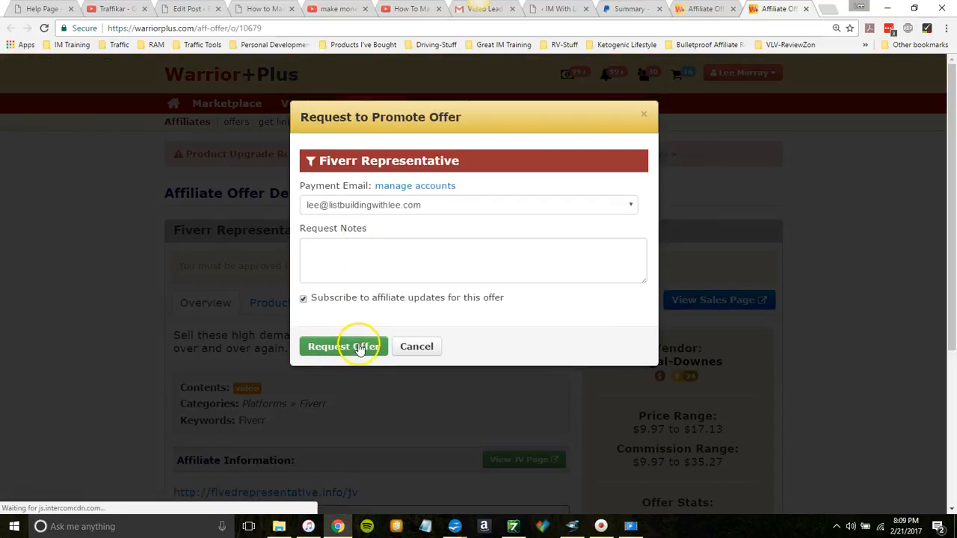
left_click(359, 348)
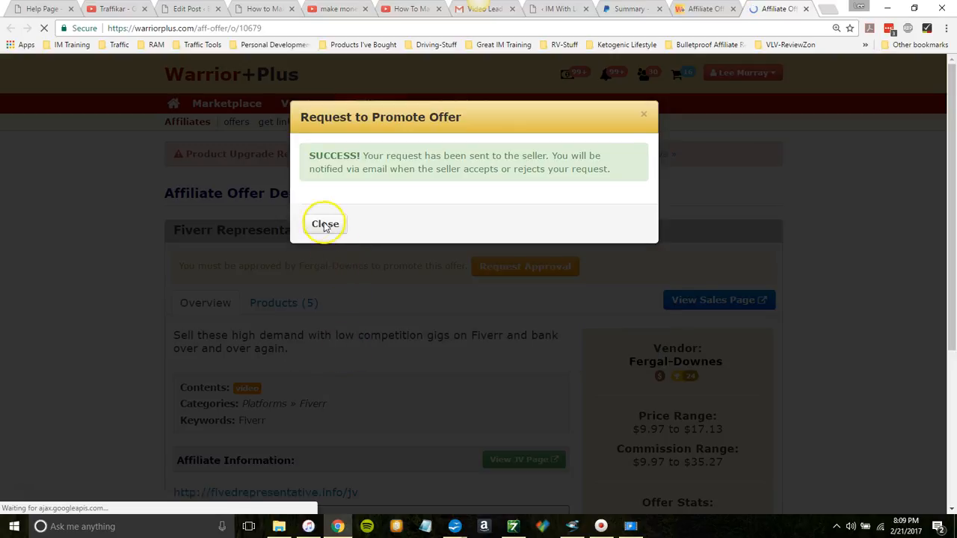
left_click(324, 224)
Step: Open the link details of the Fiverr Representative offer and copy its affiliate link
left_click(713, 267)
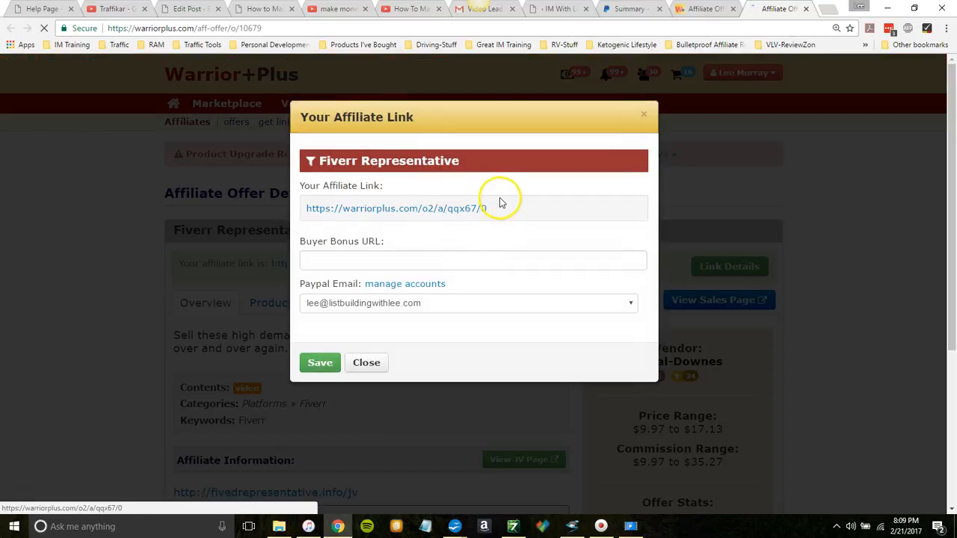
left_click_drag(487, 209, 310, 208)
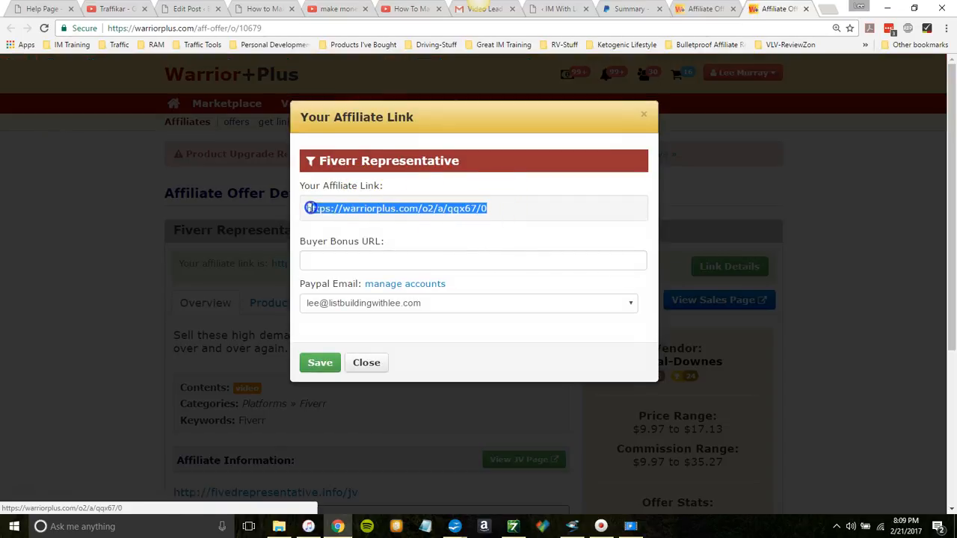
right_click(314, 210)
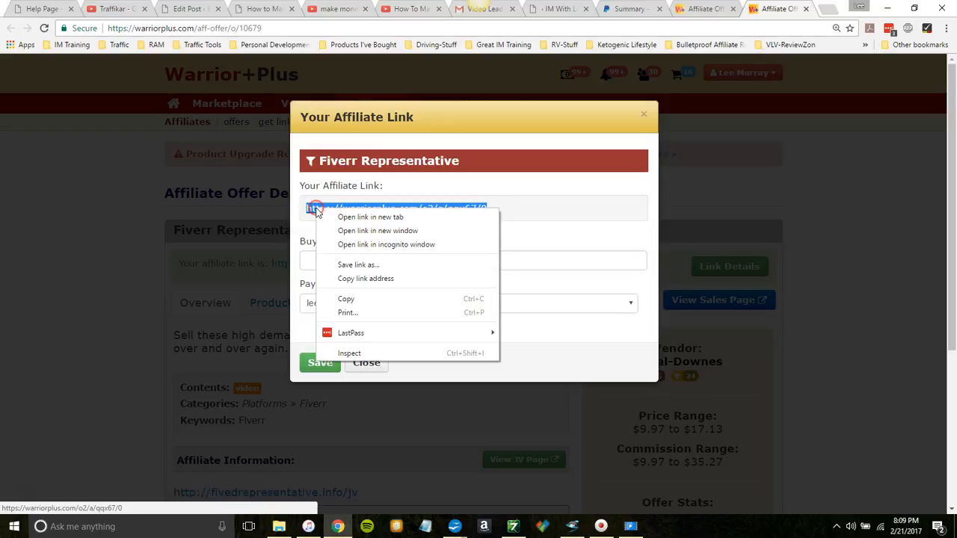
left_click(345, 299)
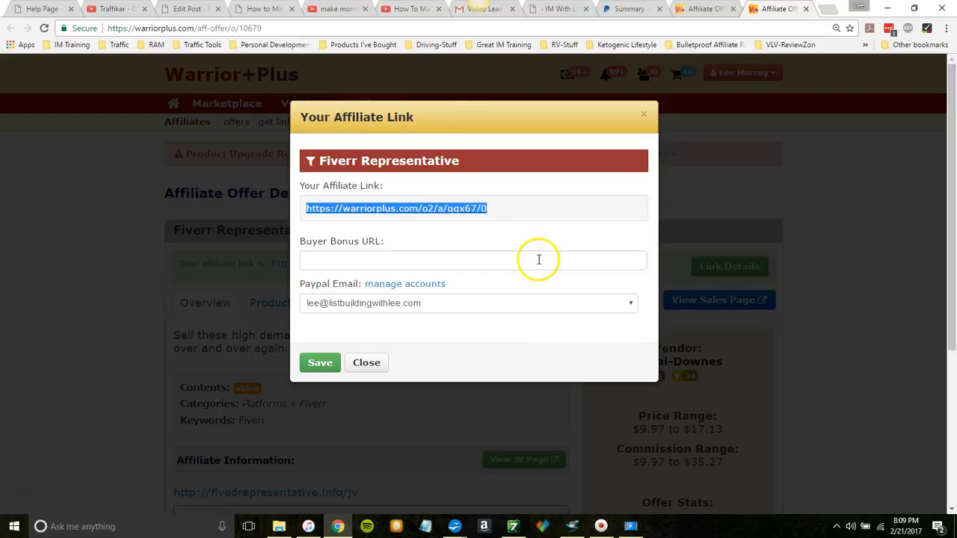
left_click(646, 115)
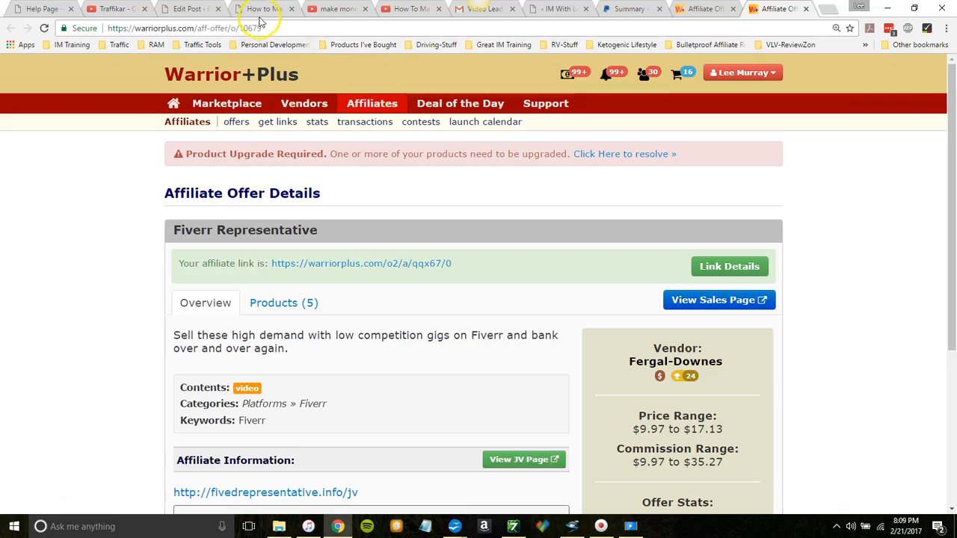
left_click(187, 10)
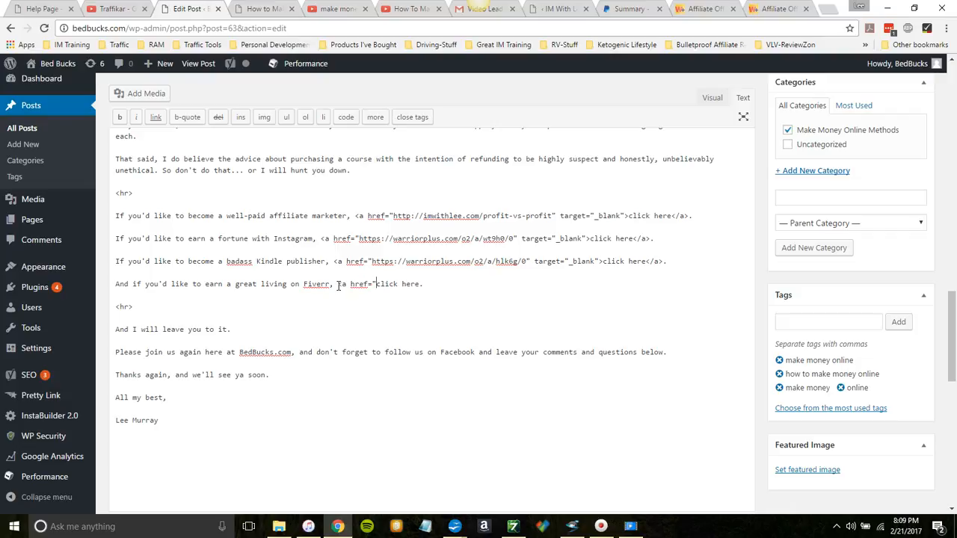
key("ctrl+v")
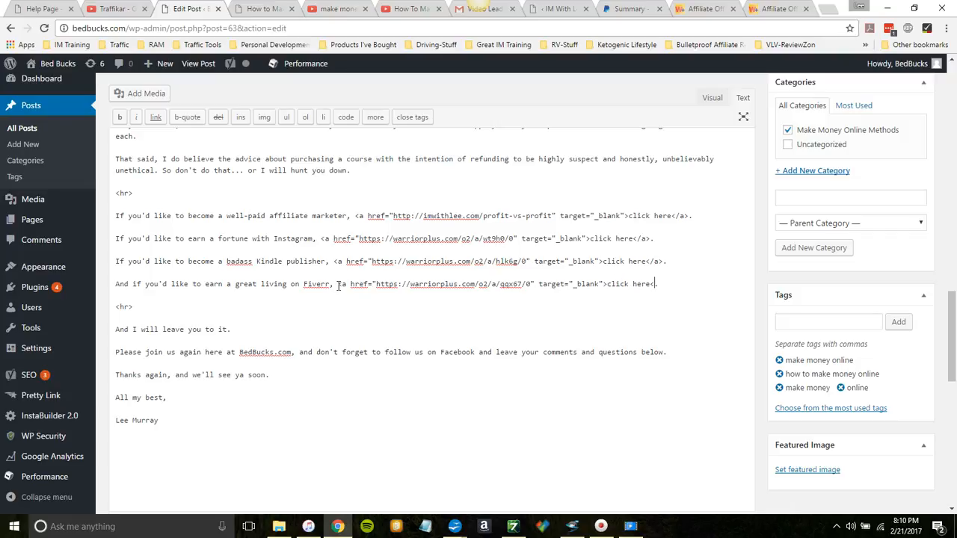
left_click(669, 284)
left_click_drag(953, 344, 952, 186)
left_click(907, 365)
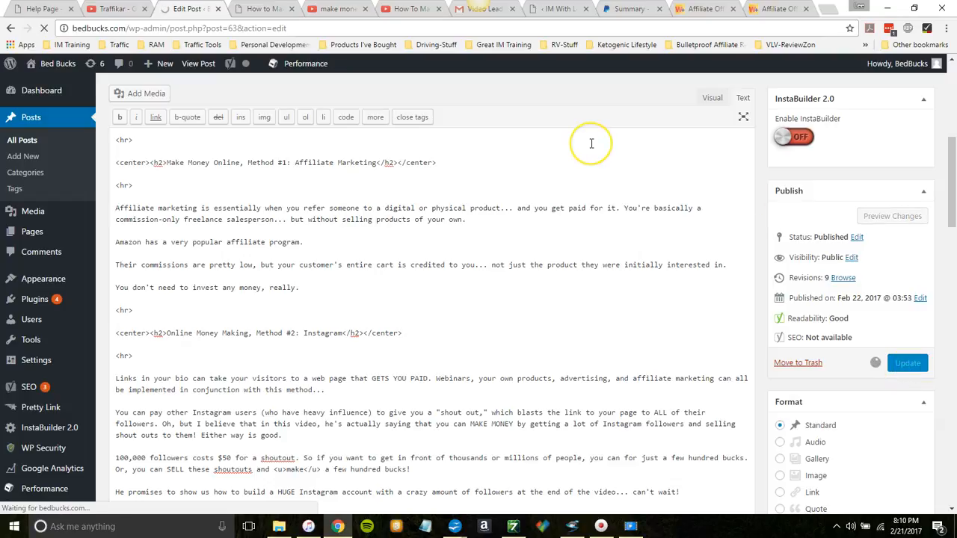
Step: Switch to the post's preview page and reload it to check the updated content
left_click(266, 10)
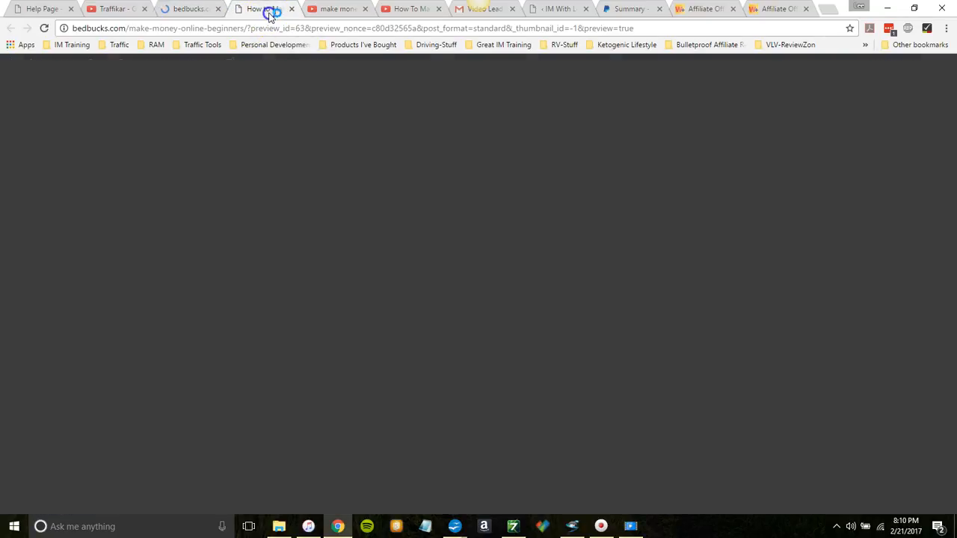
left_click(45, 28)
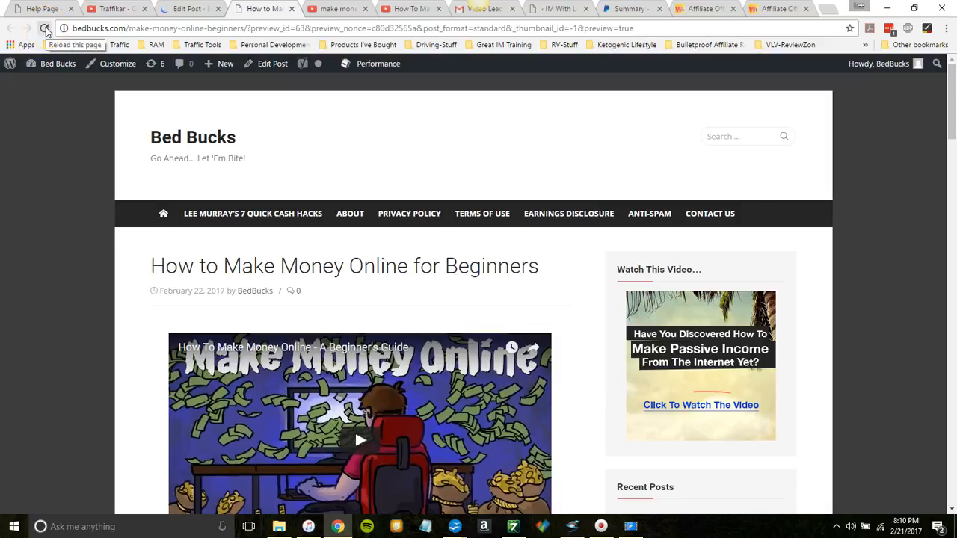
left_click(45, 28)
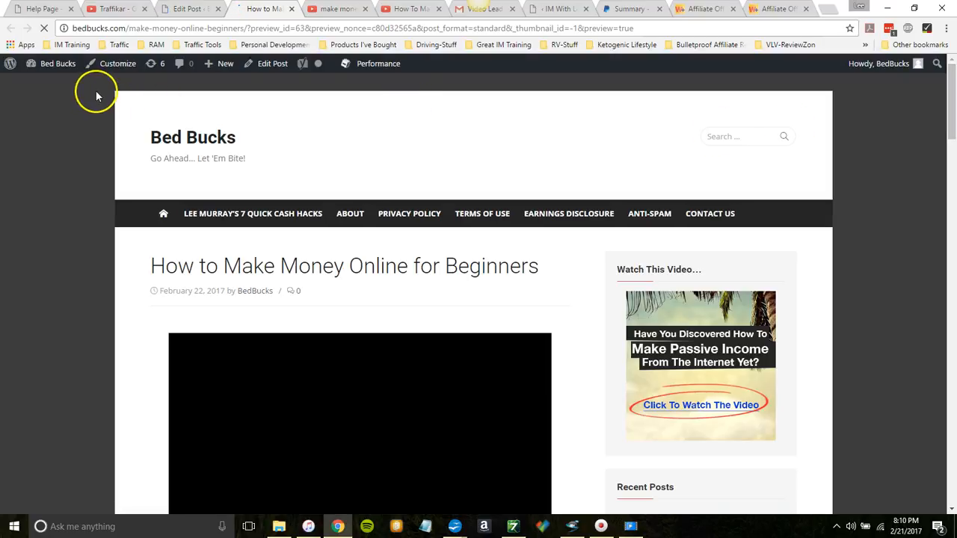
Step: Go through the site's dashboard and post list to the Bed Bucks home page and open the live How to Make Money Online for Beginners post
left_click(57, 63)
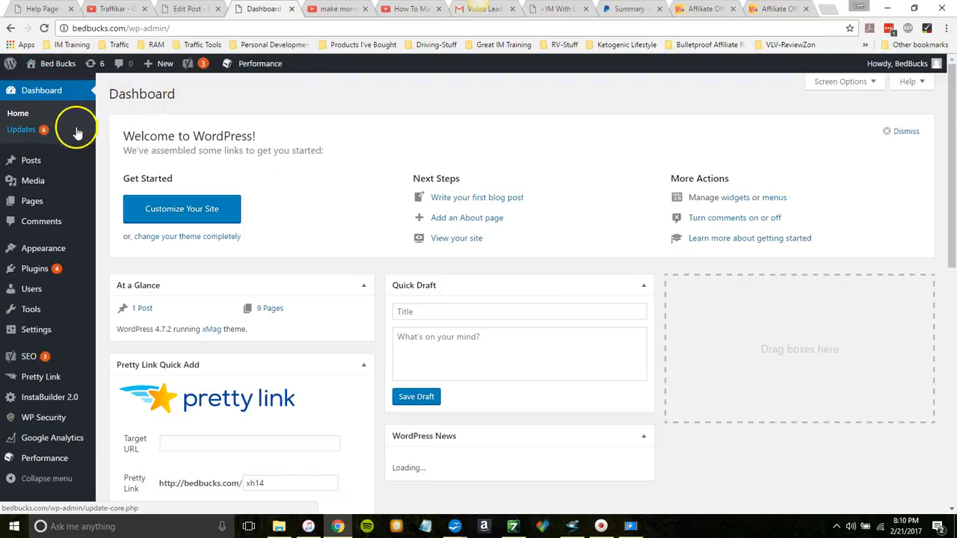
mouse_move(60, 166)
left_click(28, 160)
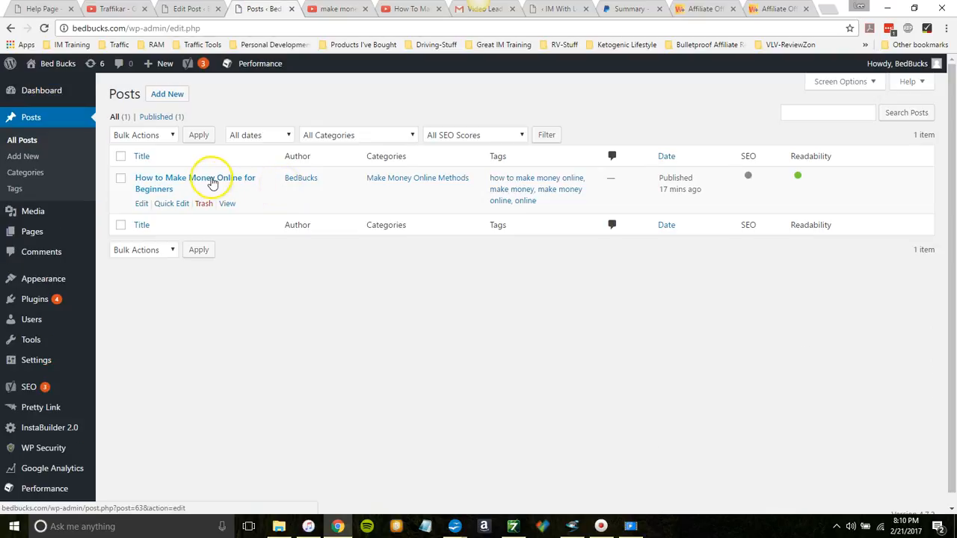
left_click(63, 63)
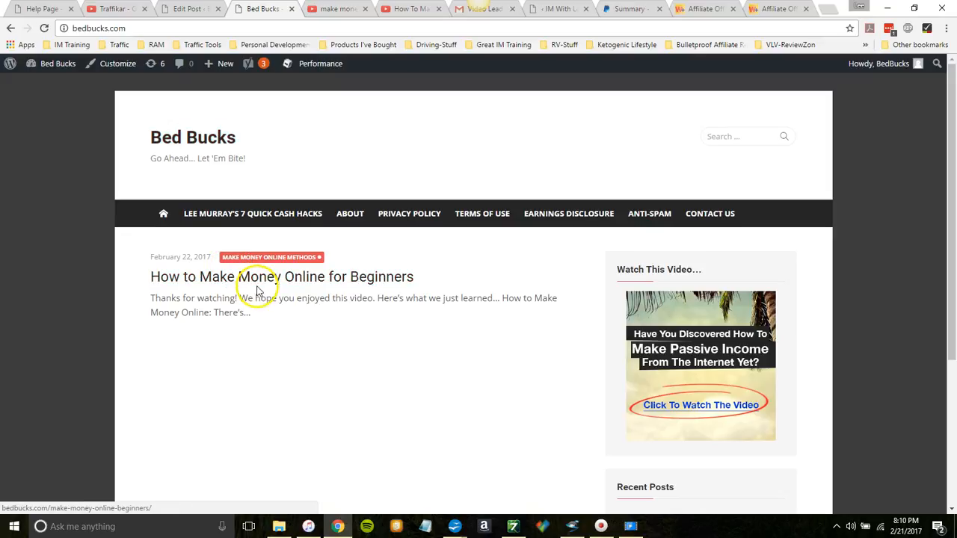
left_click(272, 279)
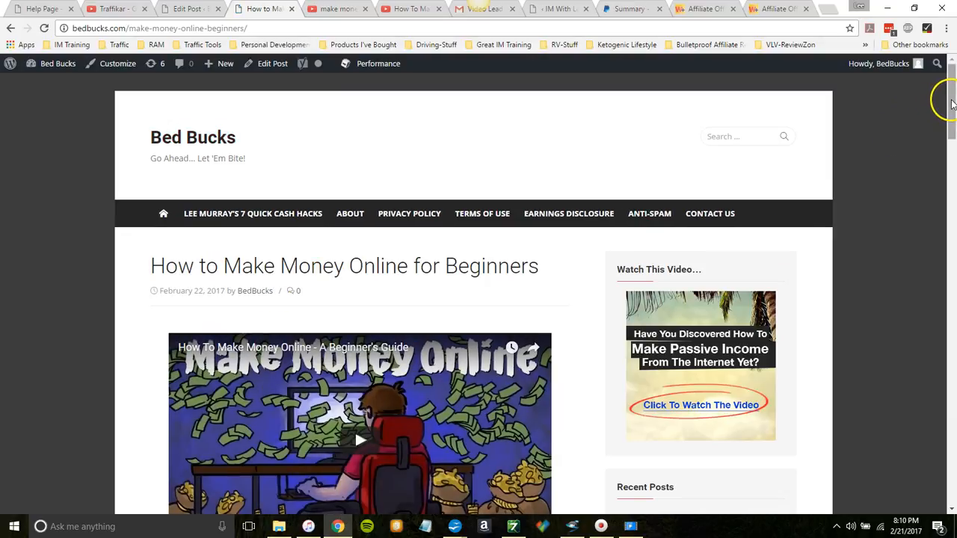
Step: Review the live post from the method sections to the four closing links, and return to the embedded video near its beginning
left_click_drag(952, 104, 948, 267)
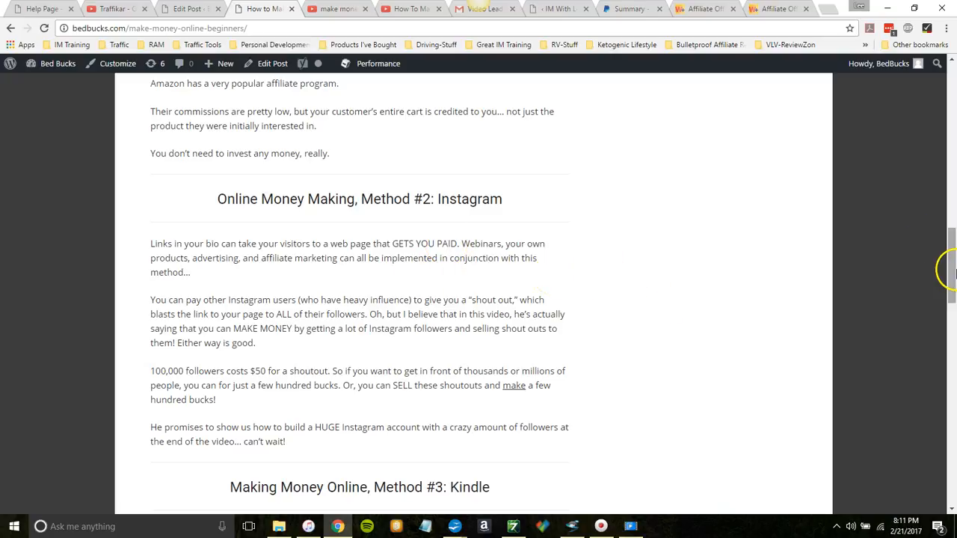
left_click_drag(952, 258, 954, 397)
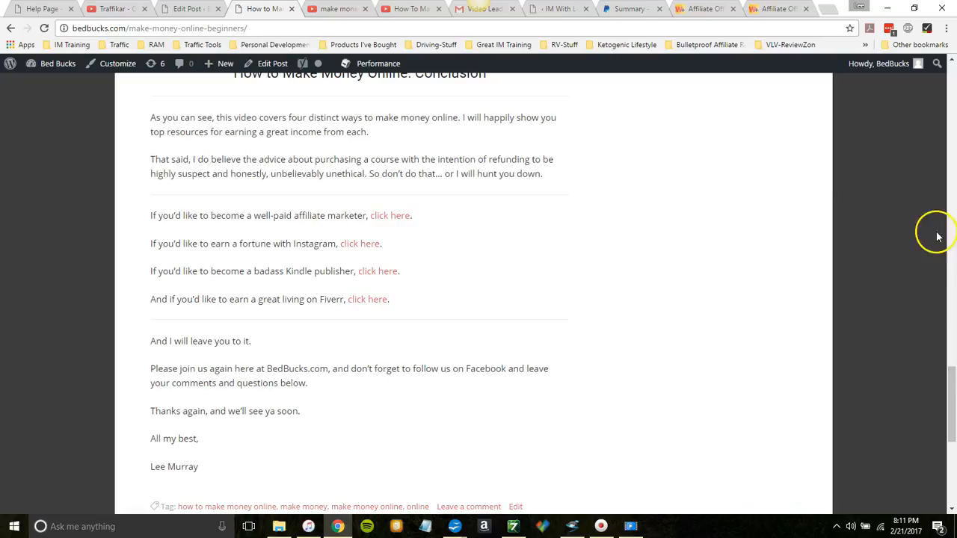
left_click_drag(949, 374, 949, 159)
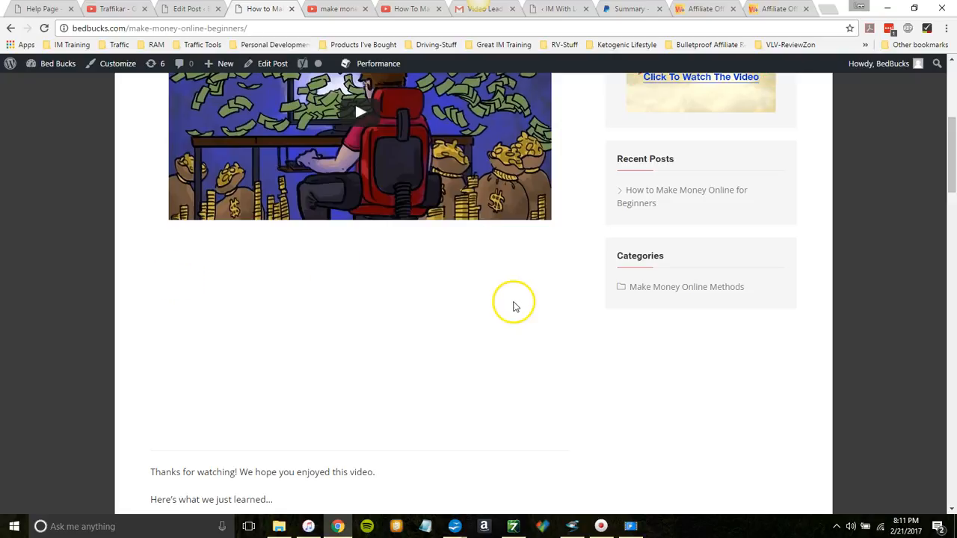
left_click_drag(951, 162, 947, 138)
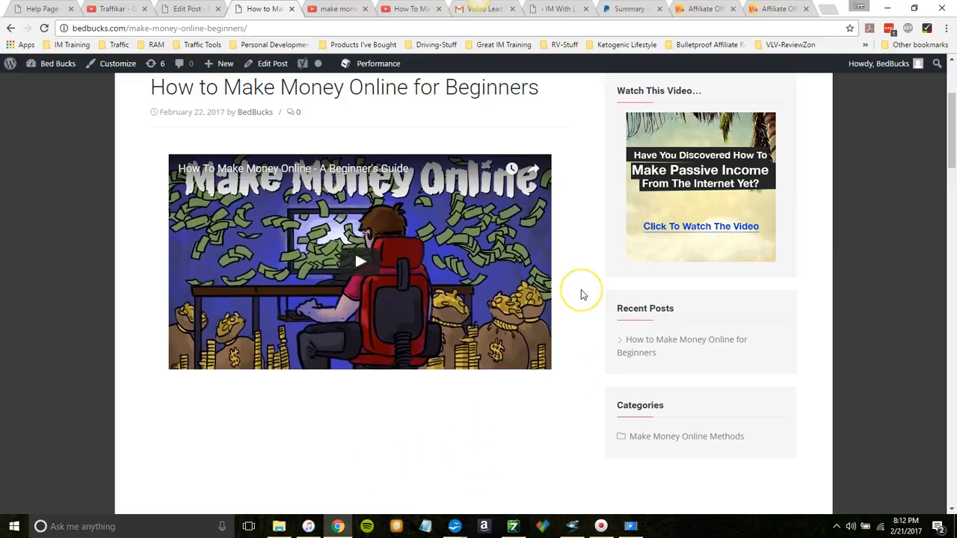
left_click(590, 263)
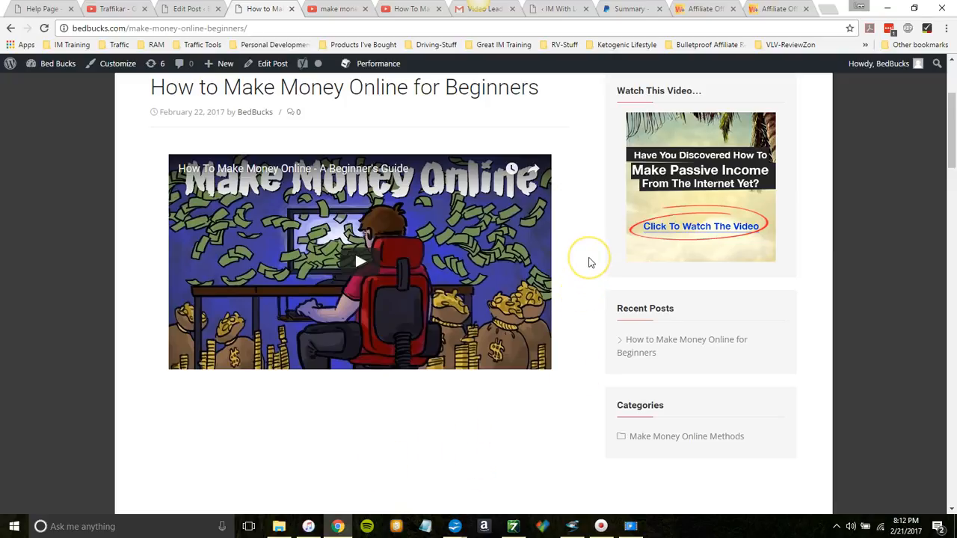